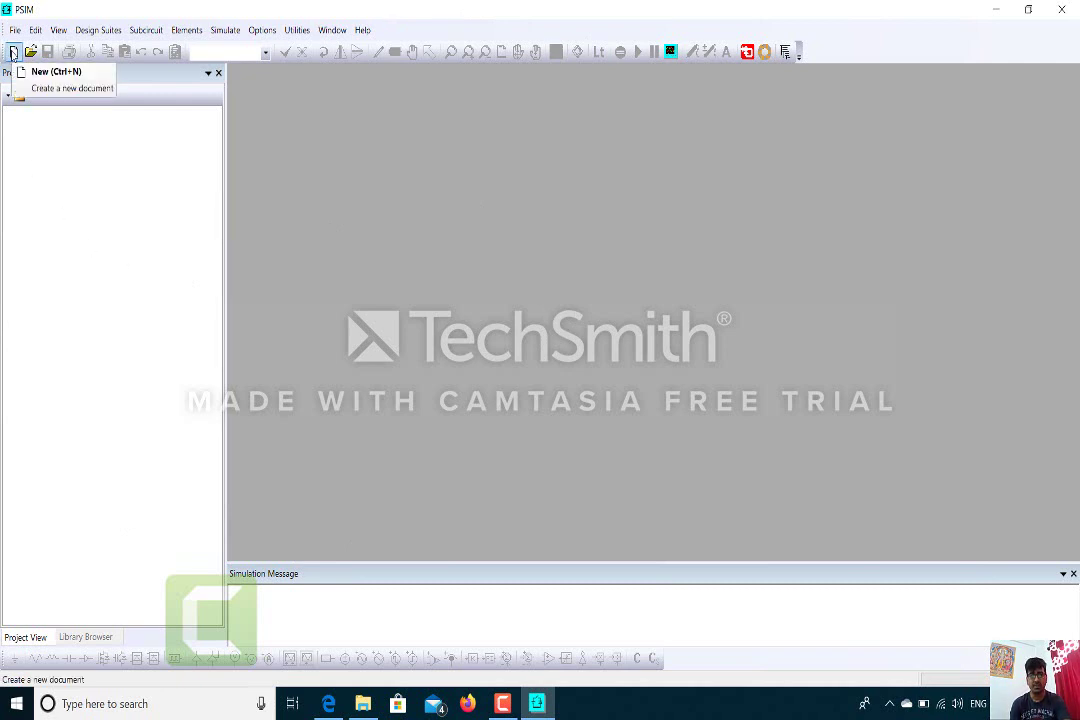
Create a new blank schematic document.
{"action": "left_click", "coordinate": [15, 30]}
{"action": "left_click", "coordinate": [30, 50]}
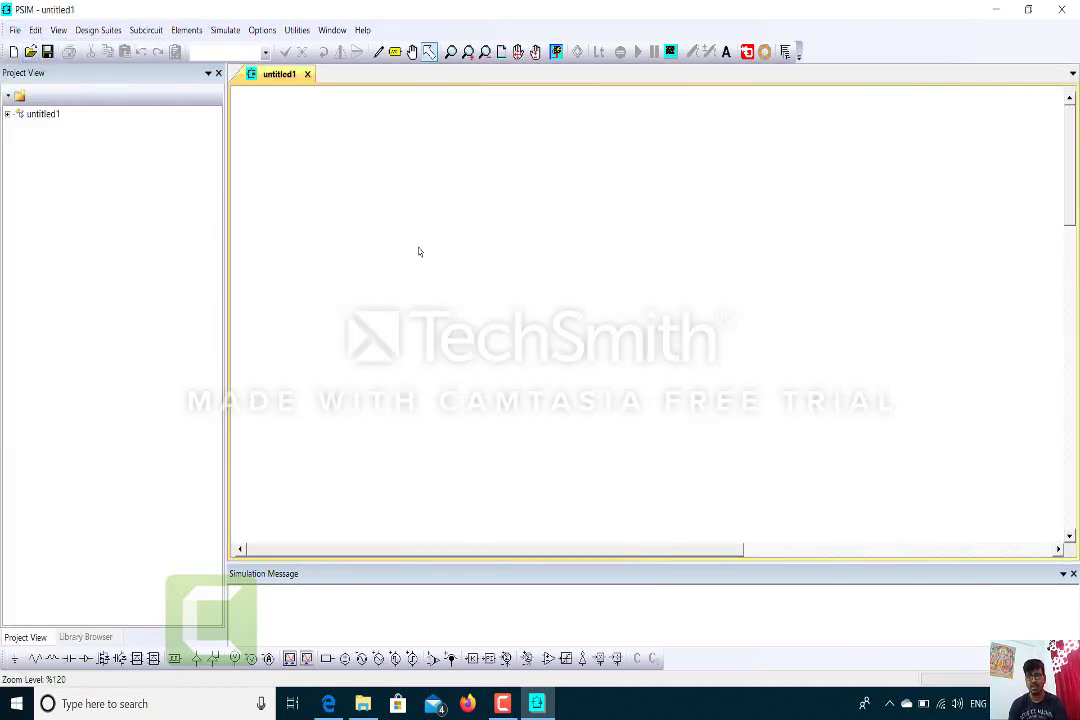
Switch to the Power Electronics lab PDF in the browser, examine the single phase semiconverter circuit diagram, and return to PSIM.
{"action": "left_click", "coordinate": [505, 705]}
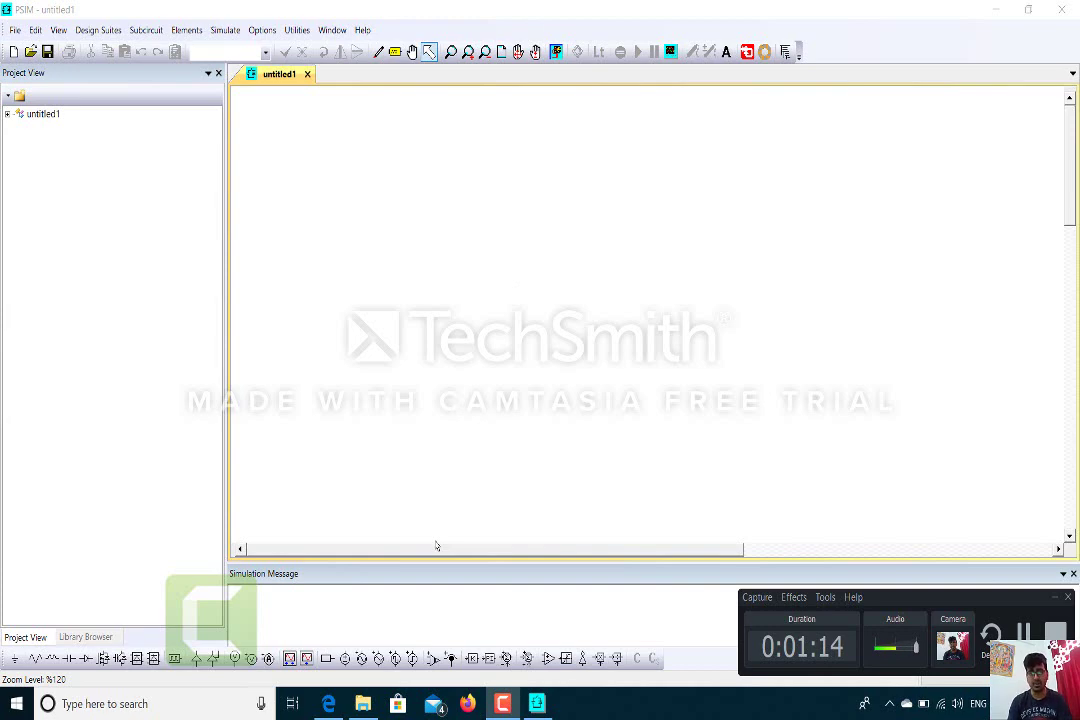
{"action": "left_click", "coordinate": [330, 710]}
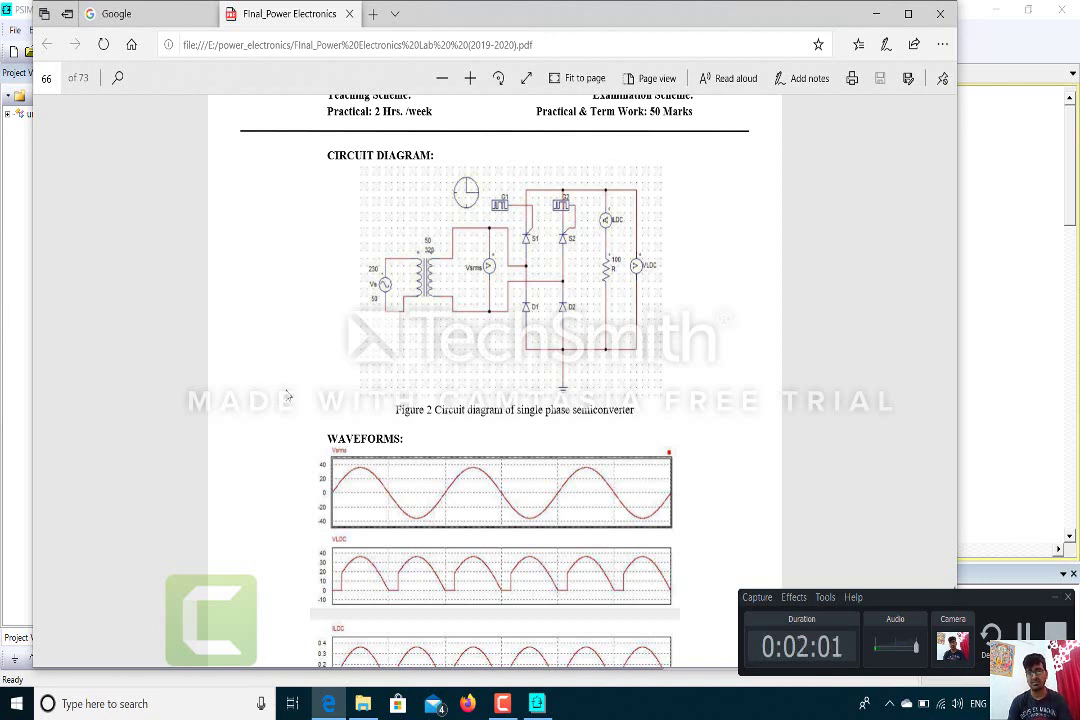
{"action": "left_click", "coordinate": [875, 14]}
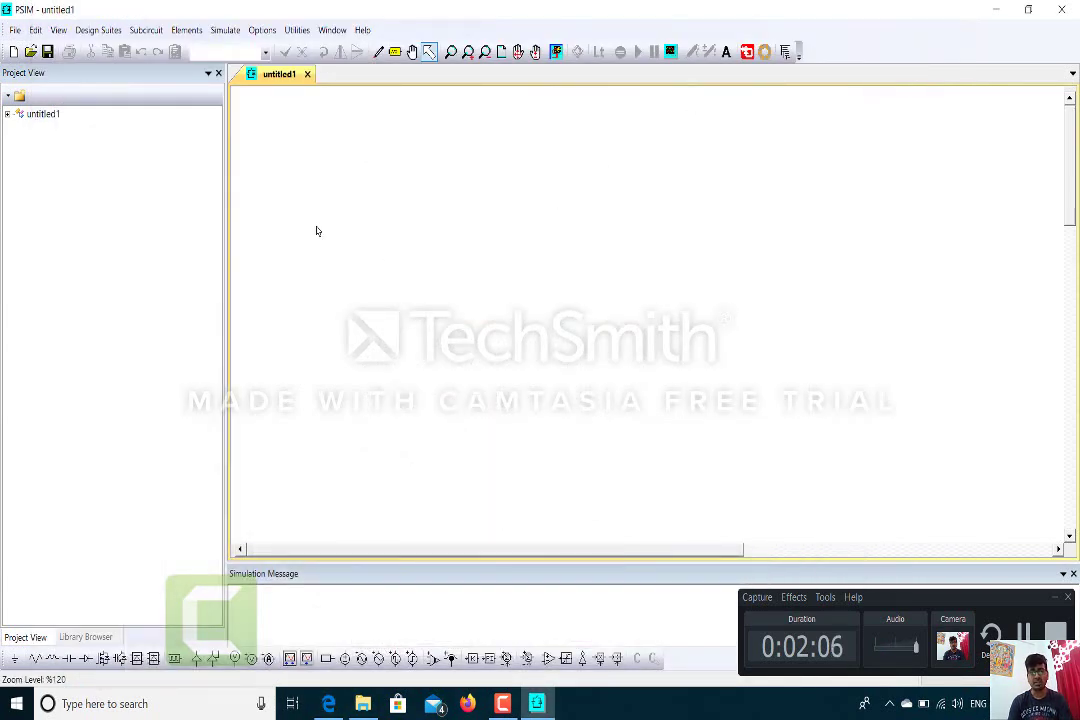
Show the Library Browser and place a vertical sinusoidal voltage source in the left part of the schematic.
{"action": "left_click", "coordinate": [125, 88]}
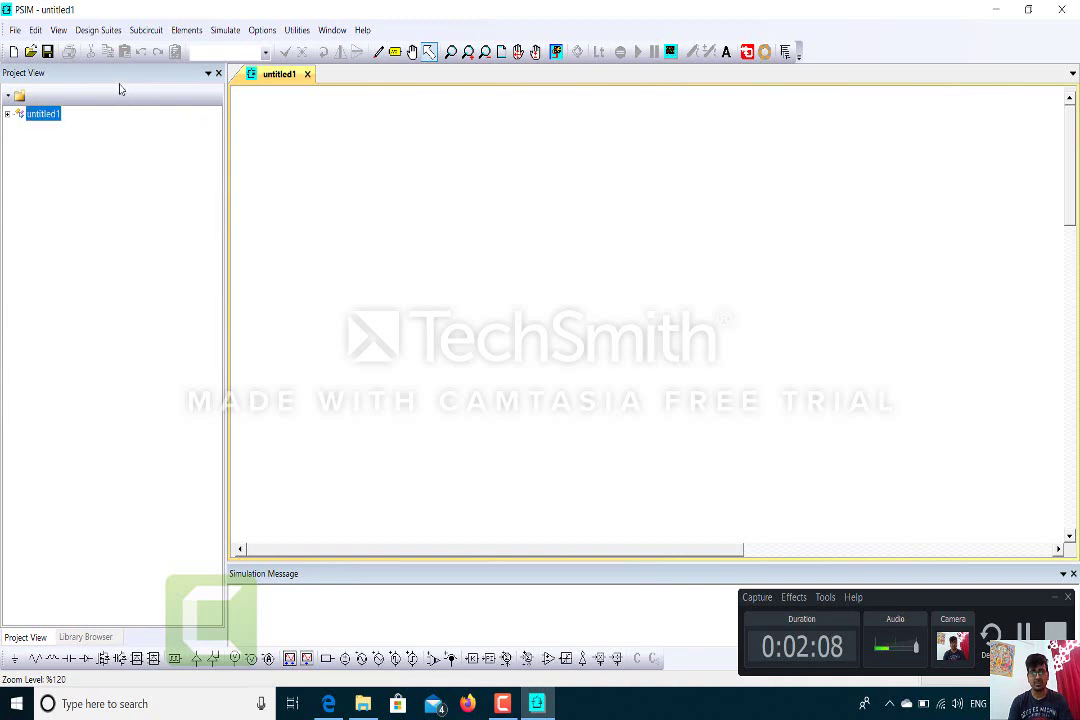
{"action": "left_click", "coordinate": [84, 34]}
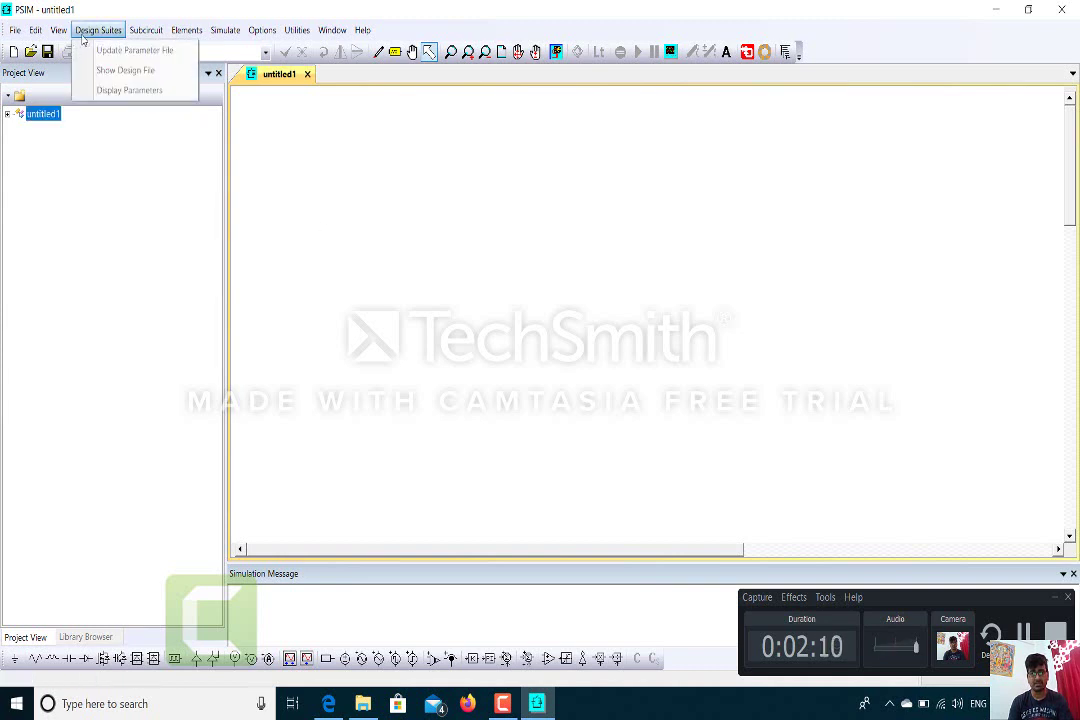
{"action": "mouse_move", "coordinate": [60, 32]}
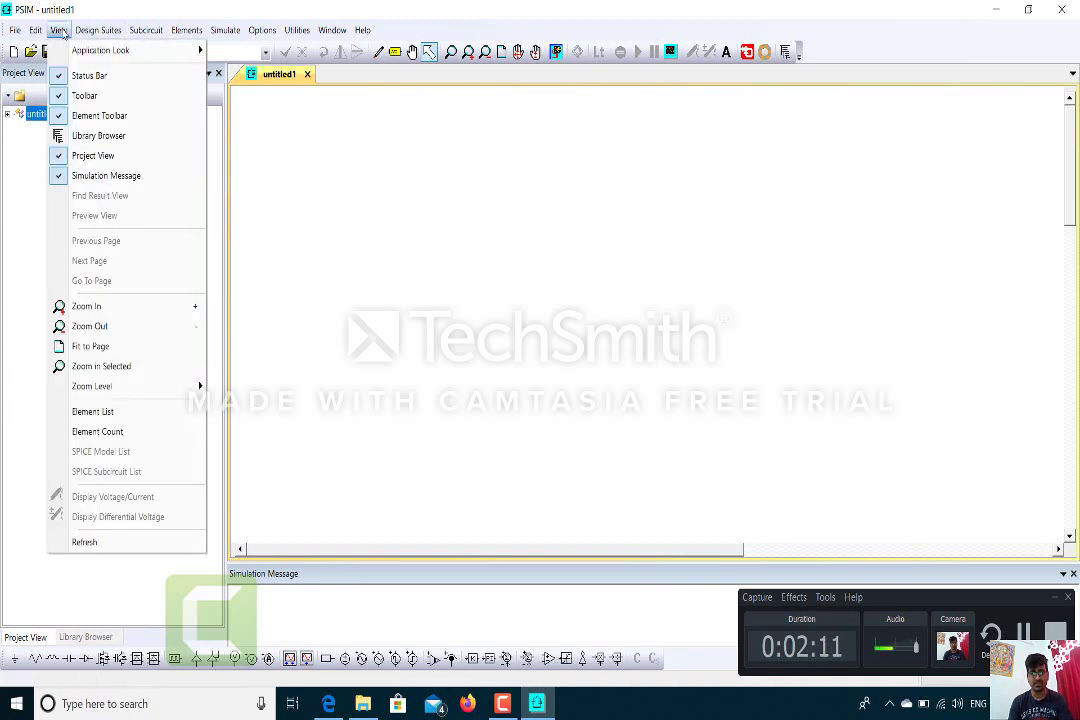
{"action": "left_click", "coordinate": [86, 140]}
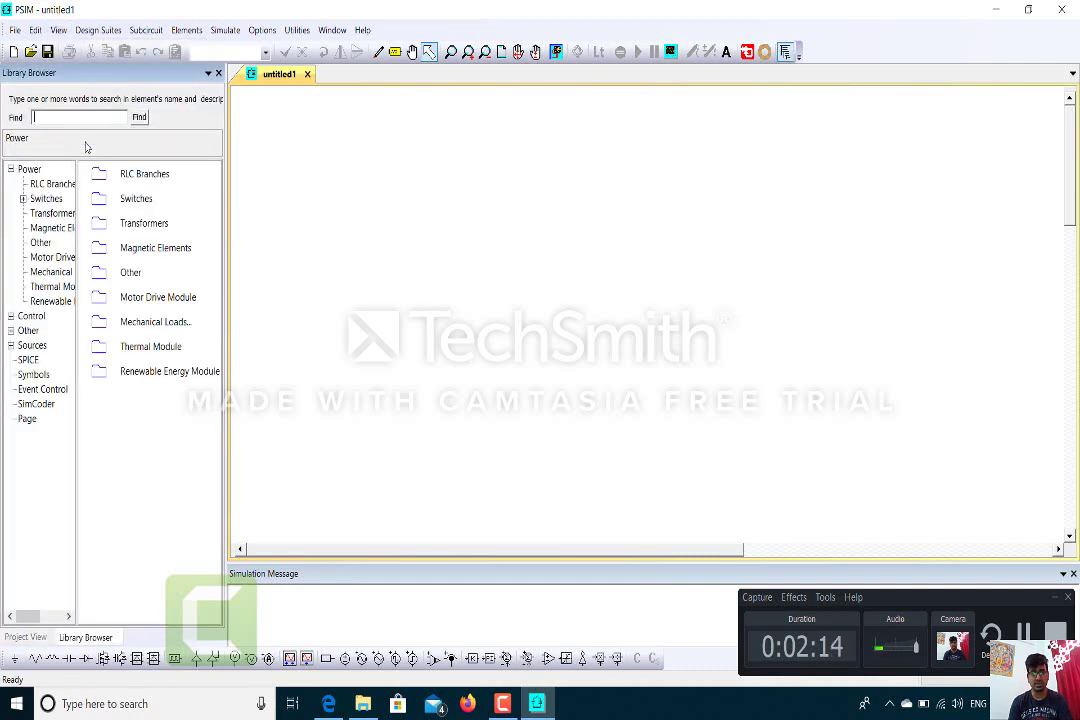
{"action": "left_click", "coordinate": [360, 660]}
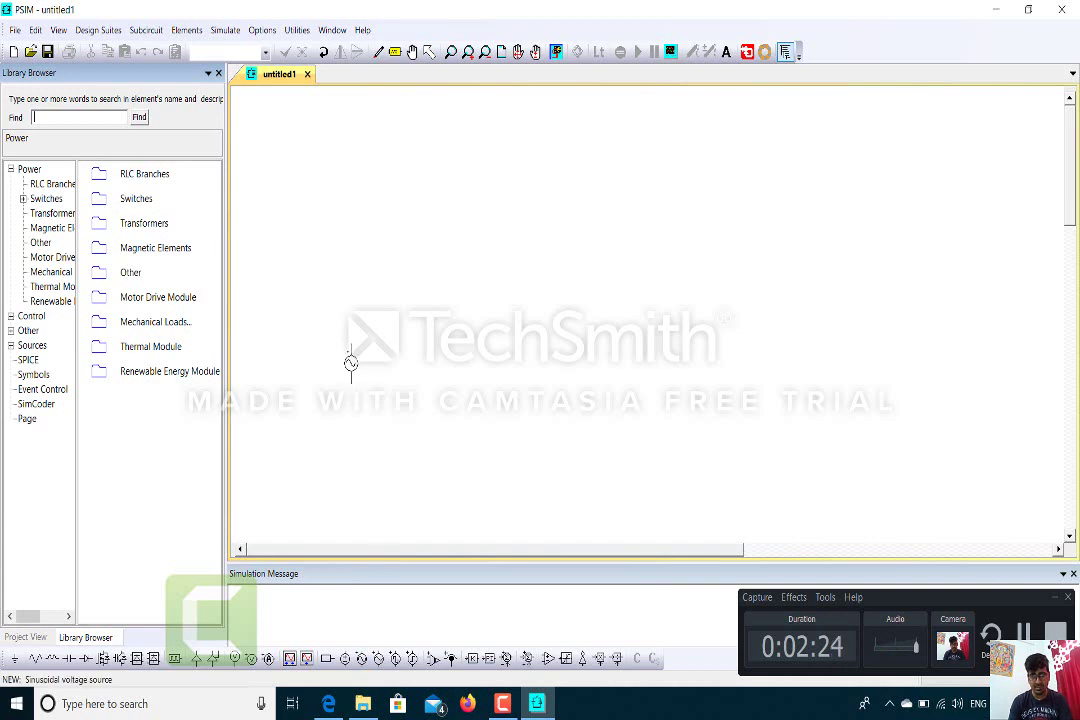
{"action": "left_click", "coordinate": [344, 299]}
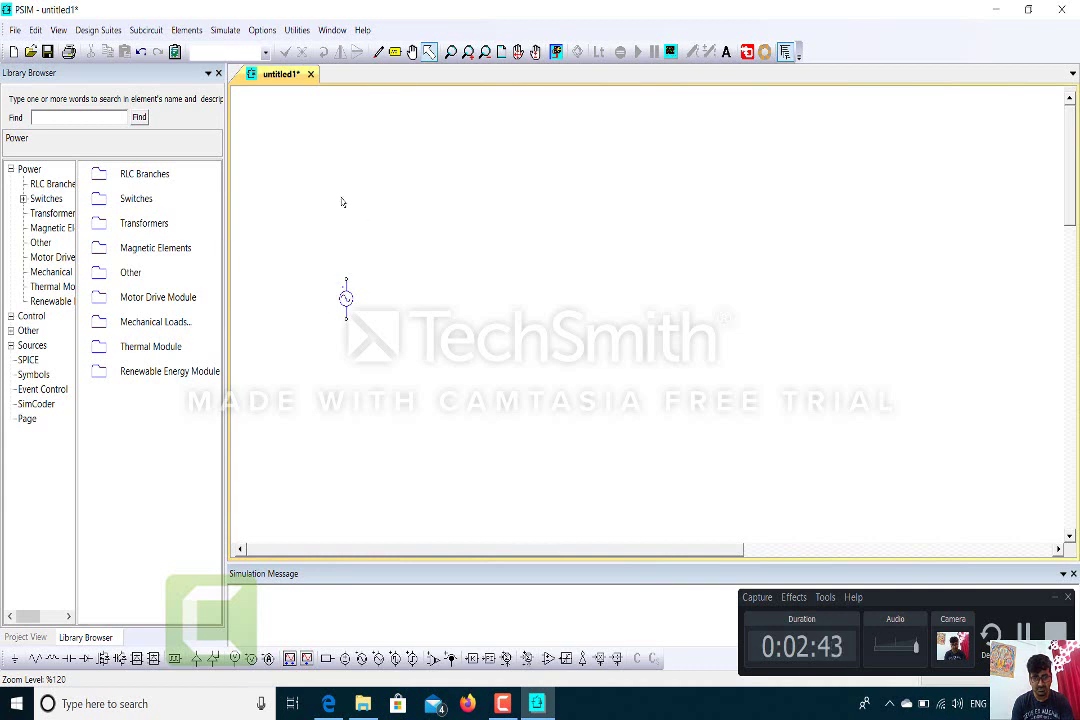
Find the Thyristor element in the library and place two upward-pointing thyristors side by side, above and to the right of the source.
{"action": "left_click", "coordinate": [82, 118]}
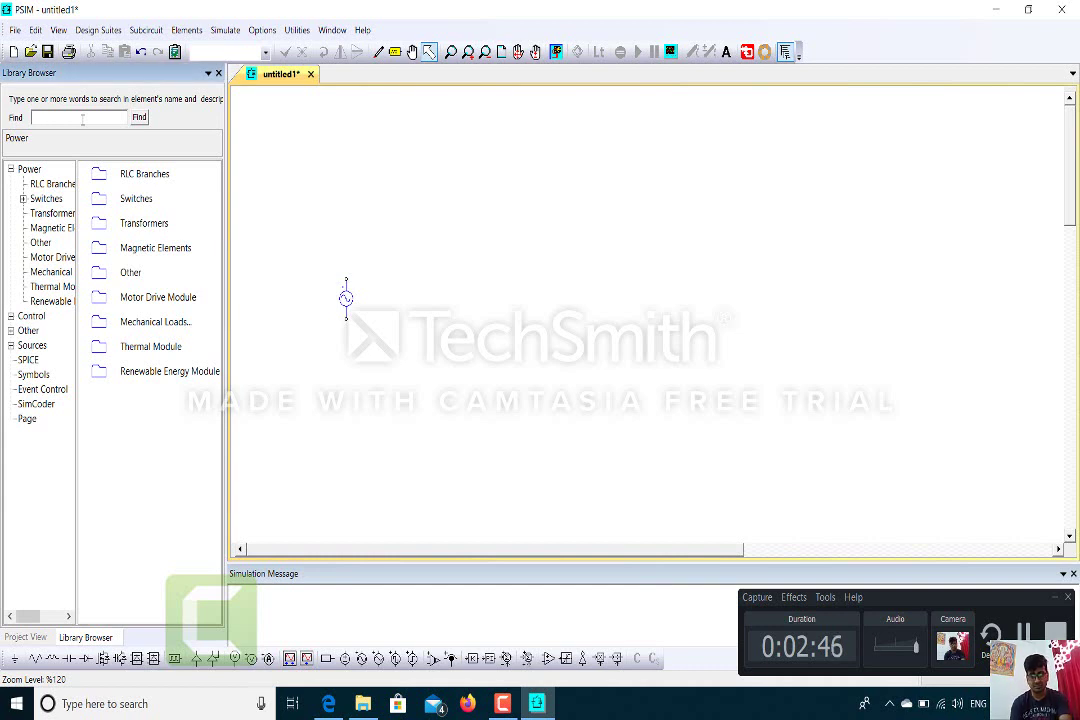
{"action": "type", "text": "thyris"}
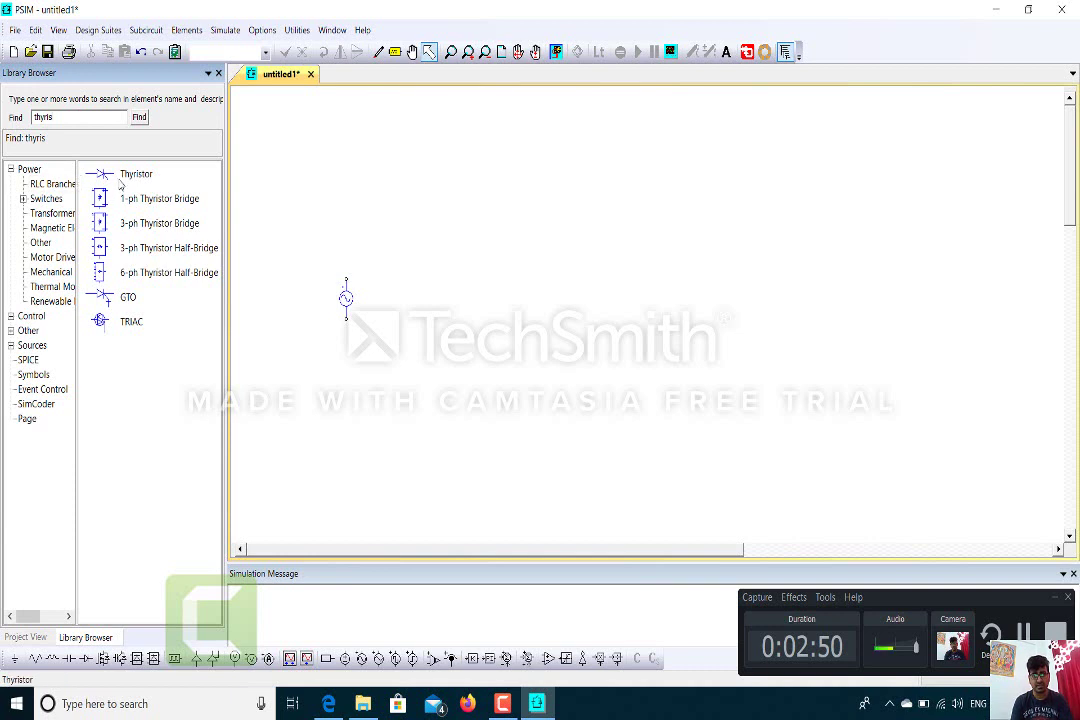
{"action": "left_click", "coordinate": [172, 179]}
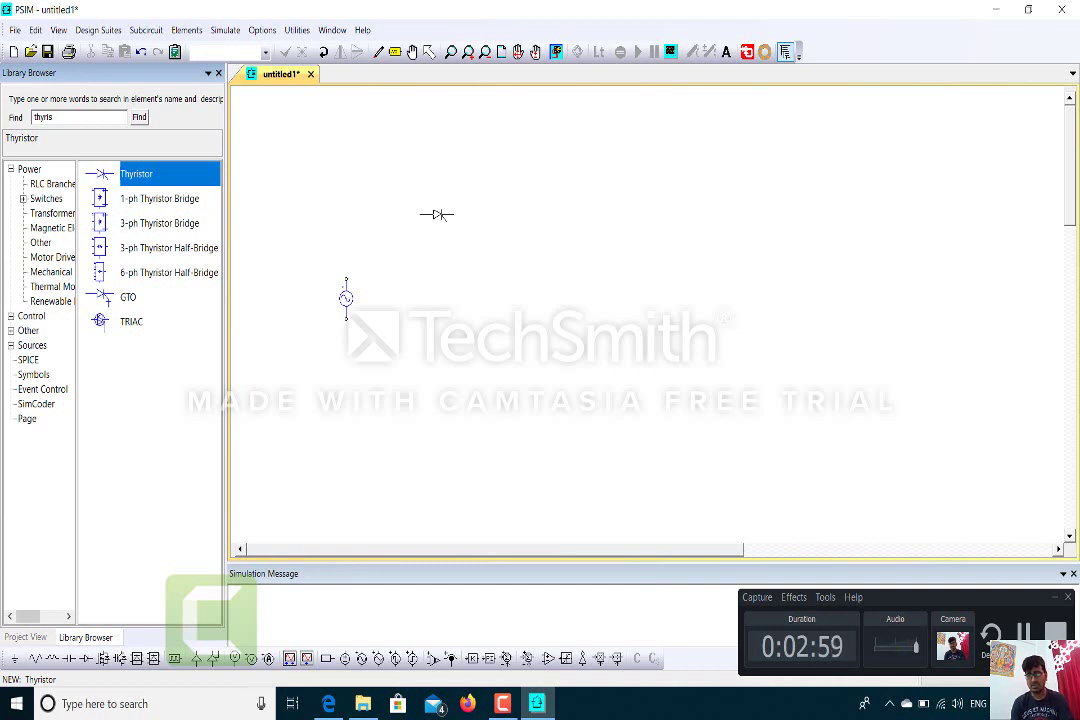
{"action": "right_click", "coordinate": [436, 214]}
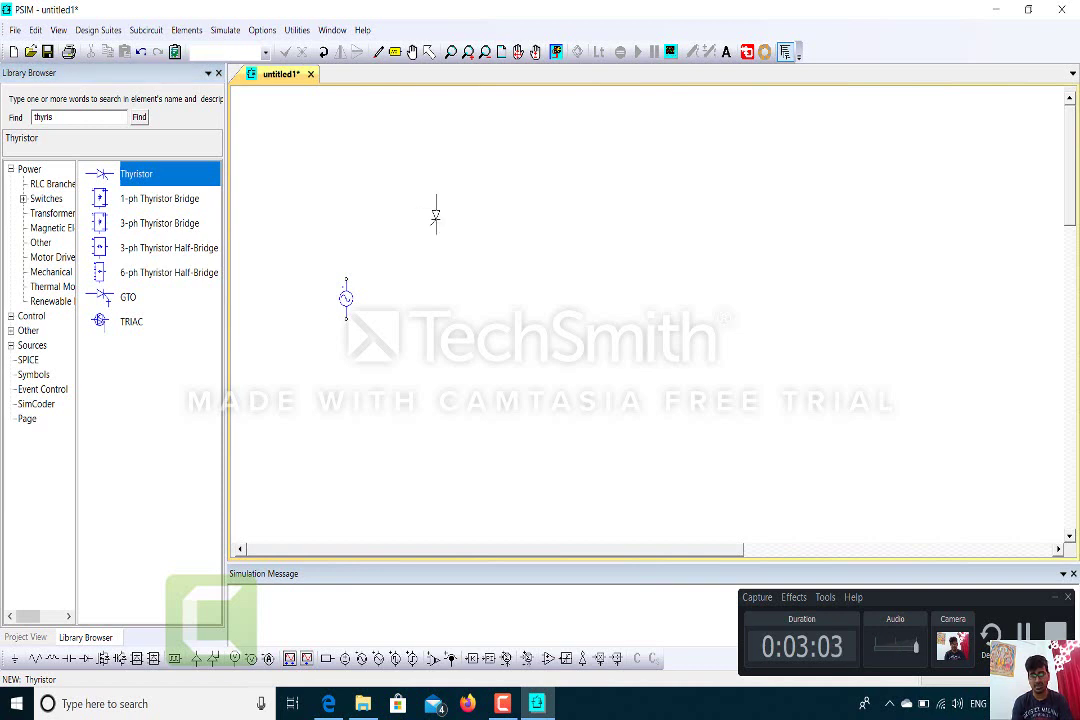
{"action": "right_click", "coordinate": [434, 213]}
{"action": "right_click", "coordinate": [441, 215]}
{"action": "left_click", "coordinate": [440, 214]}
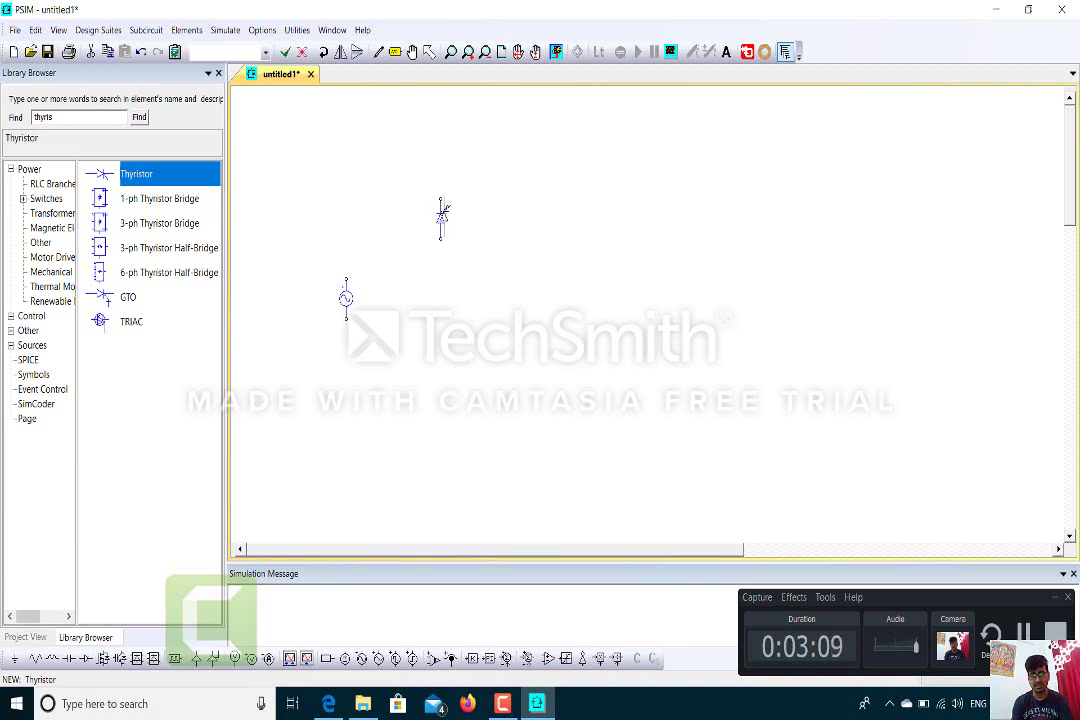
{"action": "left_click", "coordinate": [528, 214]}
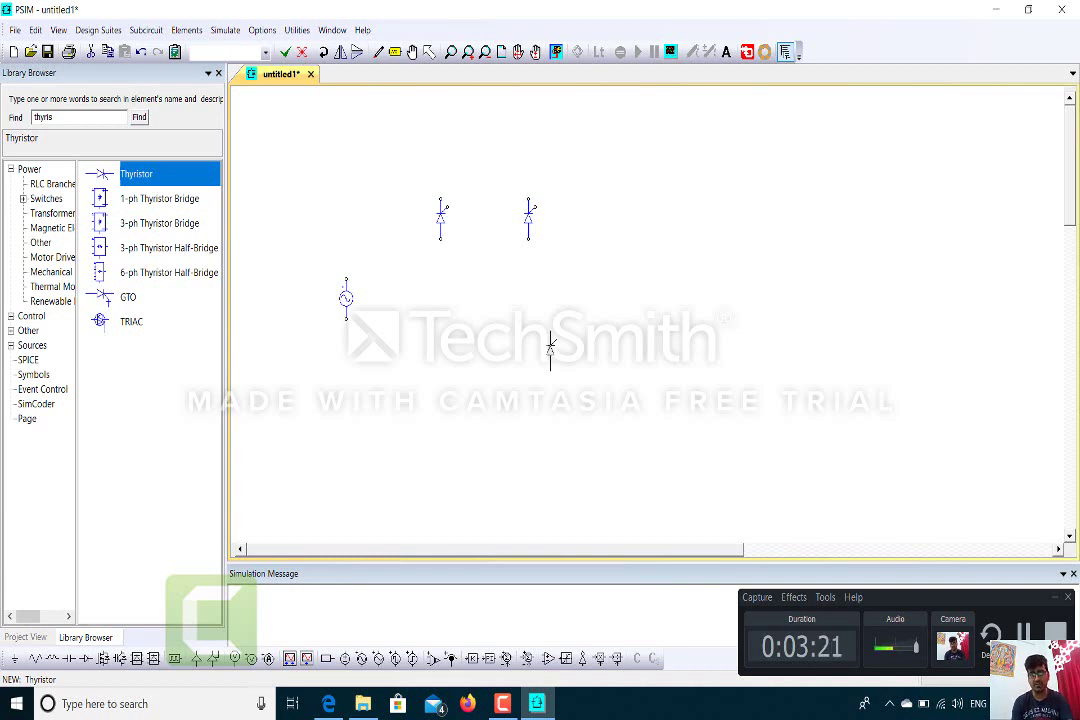
{"action": "key", "text": "Escape"}
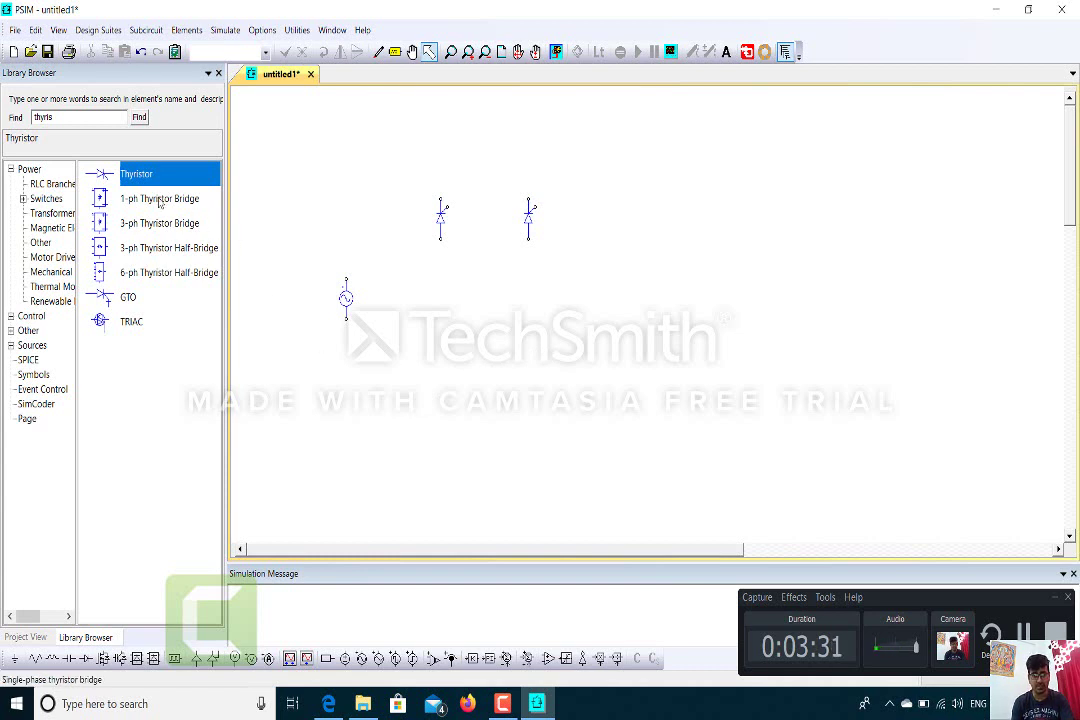
Find the Diode element in the library and place two upward-pointing diodes, one below each thyristor.
{"action": "double_click", "coordinate": [85, 116]}
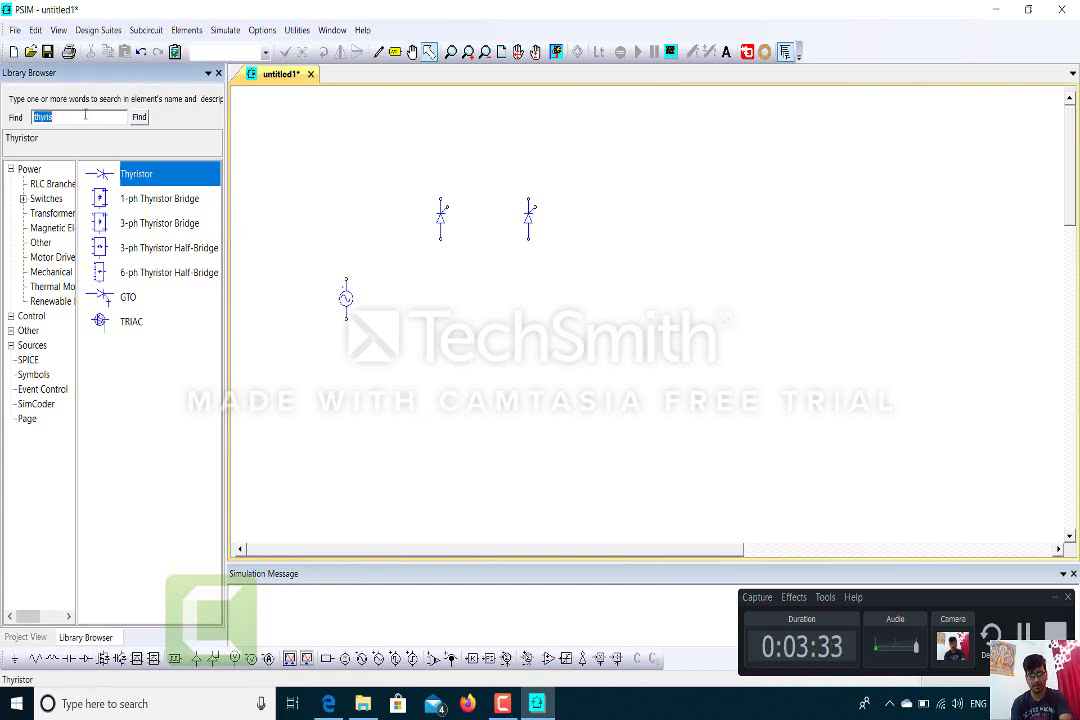
{"action": "type", "text": "didoe"}
{"action": "key", "text": "BackSpace"}
{"action": "key", "text": "BackSpace"}
{"action": "key", "text": "BackSpace"}
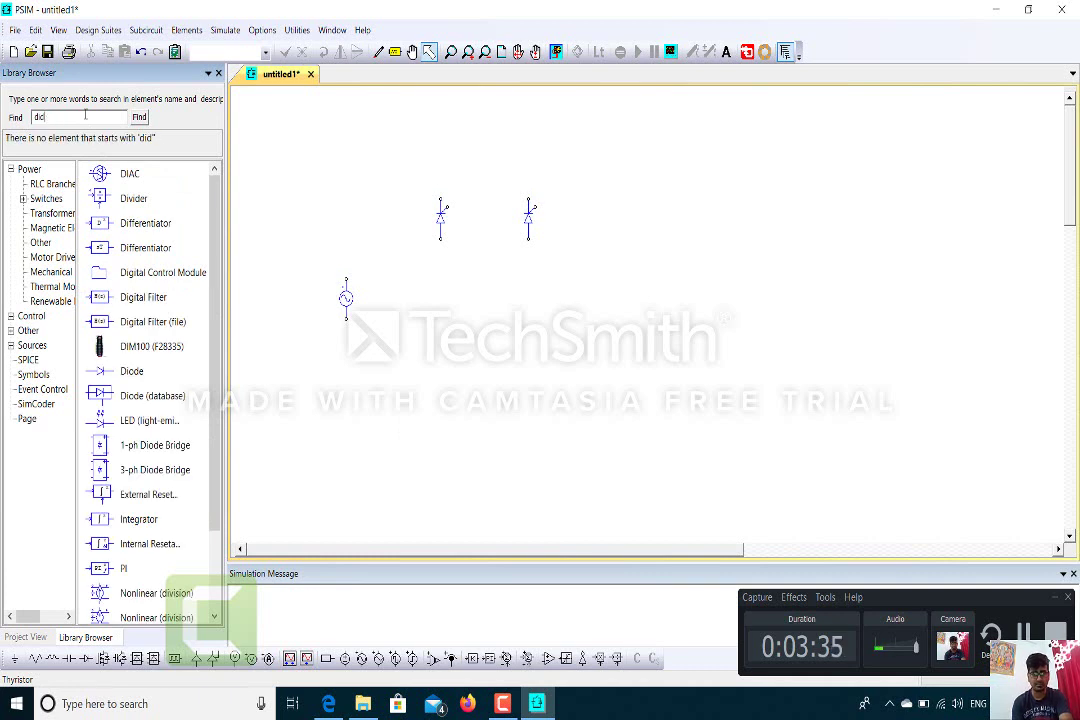
{"action": "type", "text": "ode"}
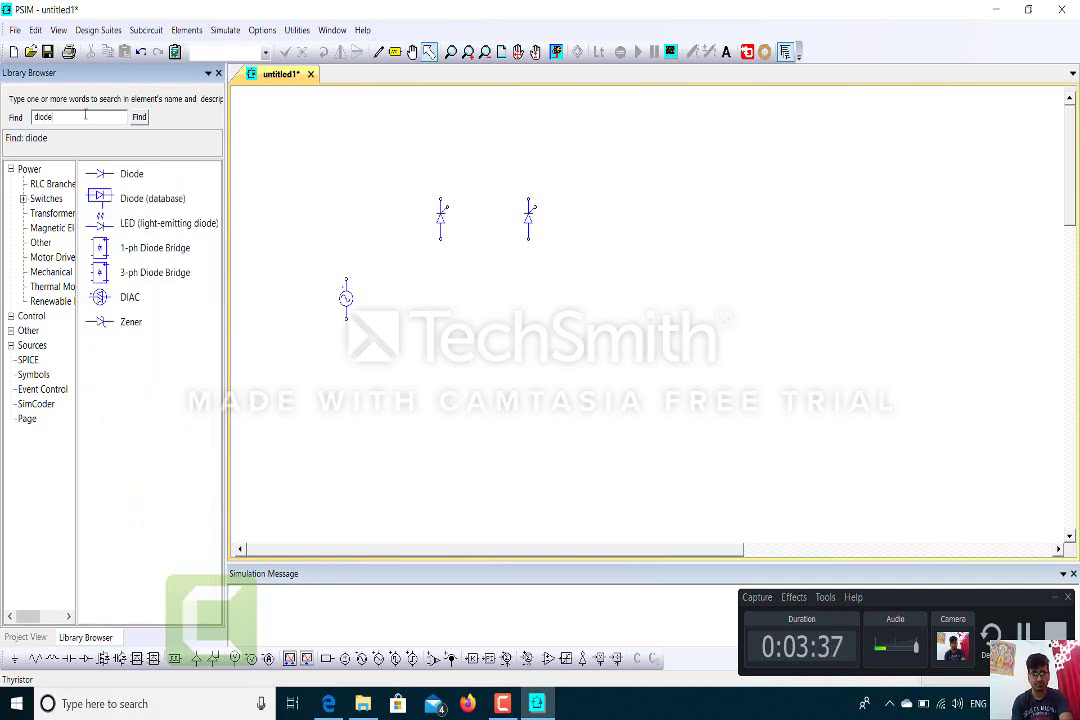
{"action": "left_click", "coordinate": [120, 178]}
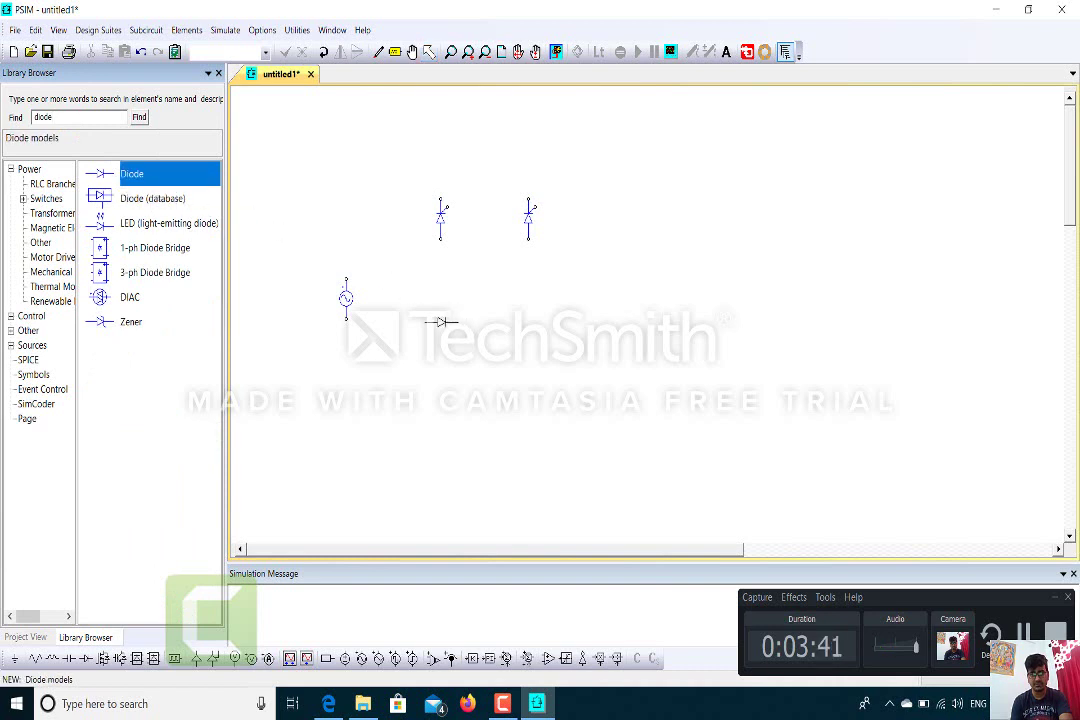
{"action": "right_click", "coordinate": [436, 330]}
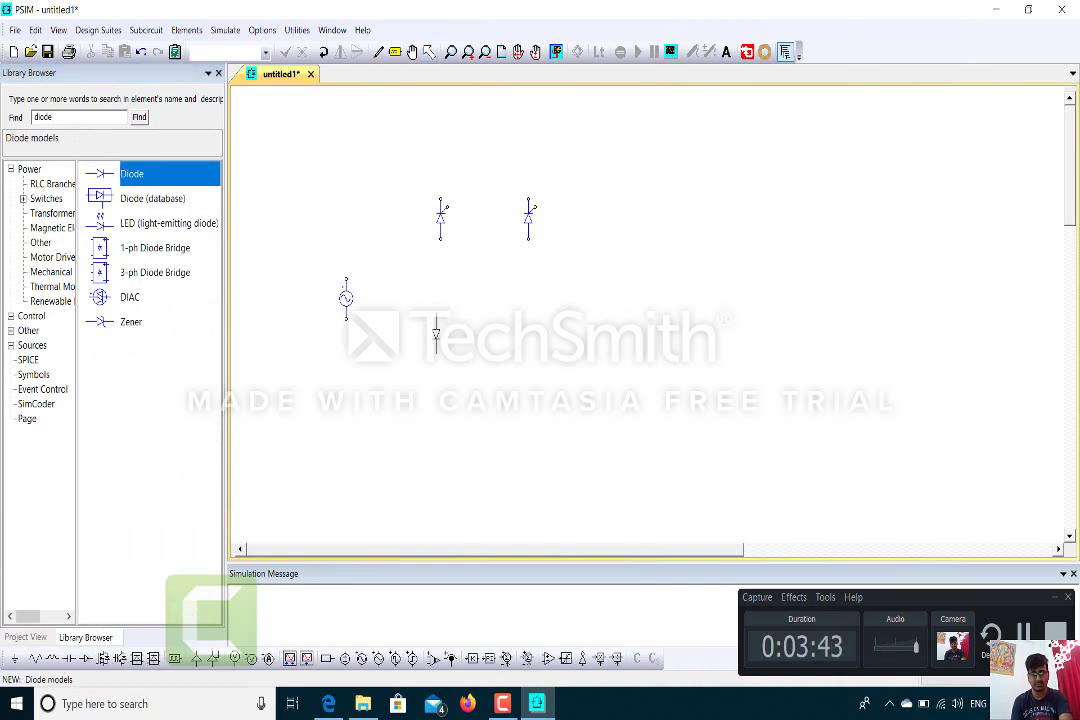
{"action": "right_click", "coordinate": [435, 333]}
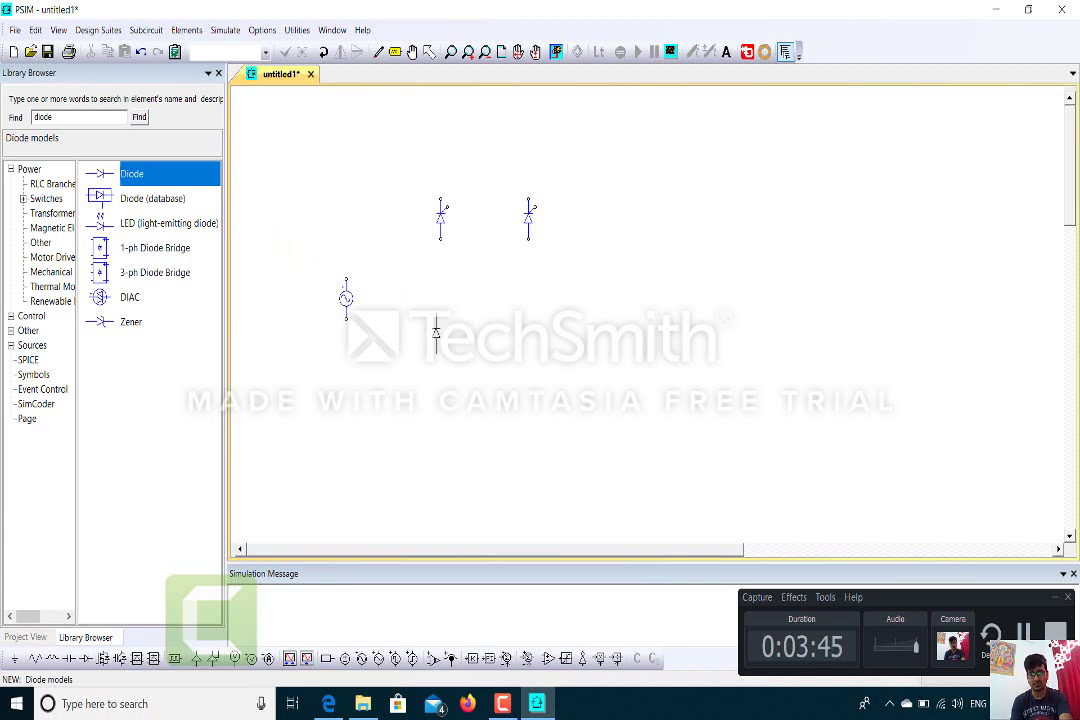
{"action": "left_click", "coordinate": [435, 333]}
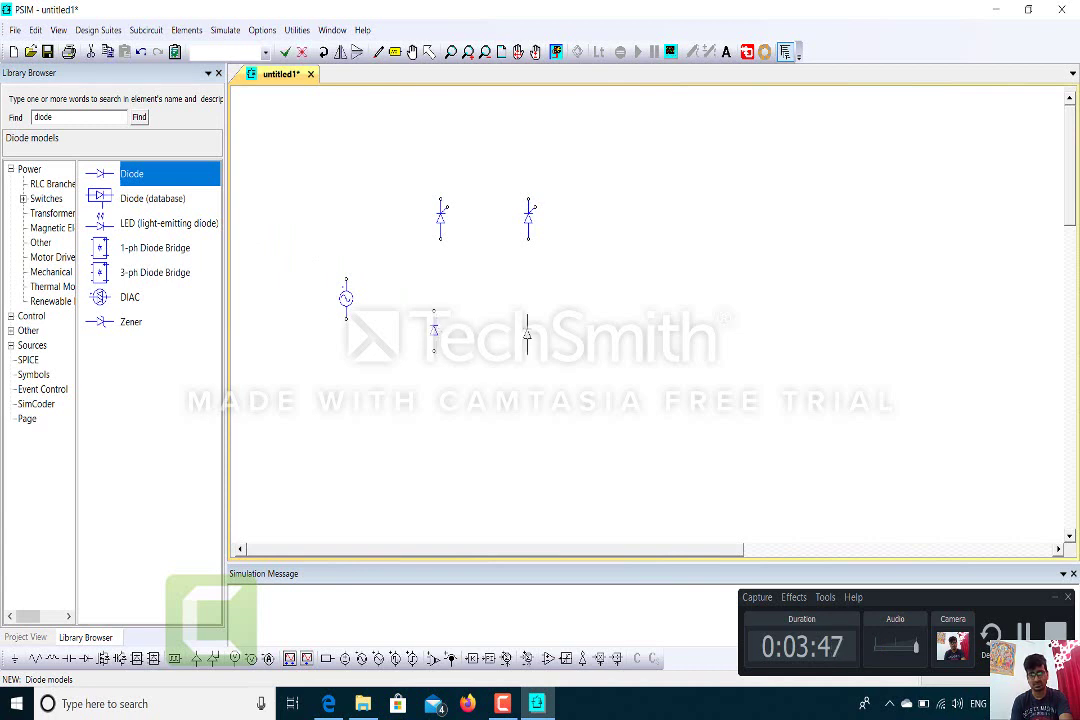
{"action": "left_click", "coordinate": [527, 330]}
{"action": "key", "text": "Escape"}
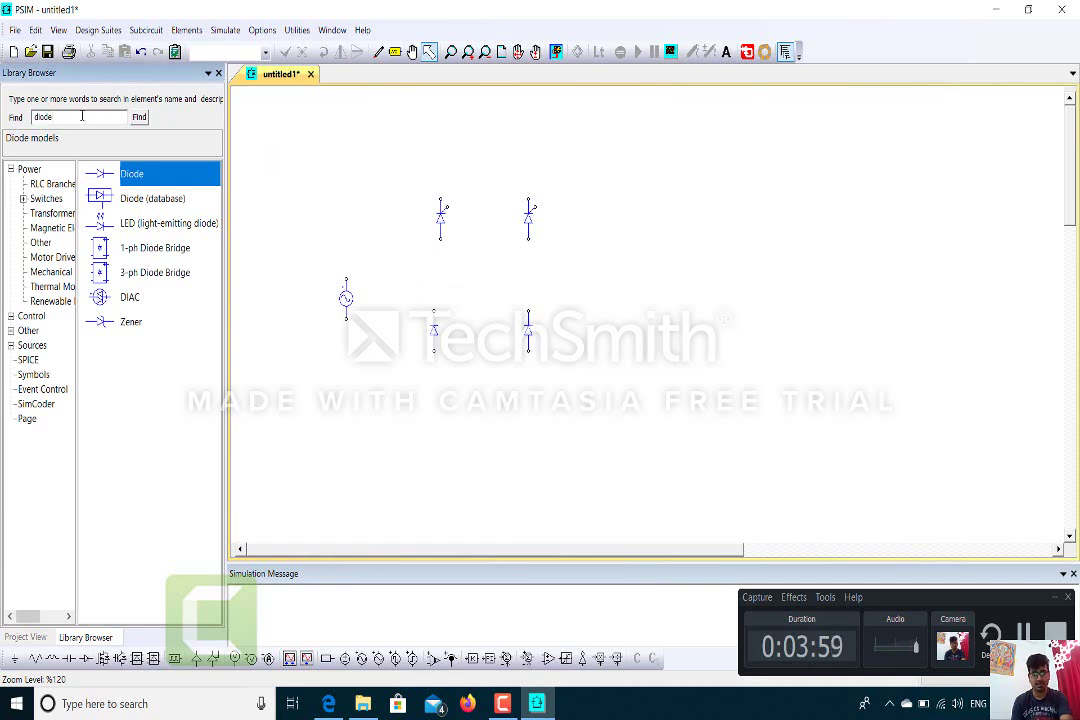
Find the Resistor element in the library and place one vertically to the right of the thyristors and diodes.
{"action": "double_click", "coordinate": [82, 116]}
{"action": "type", "text": "re"}
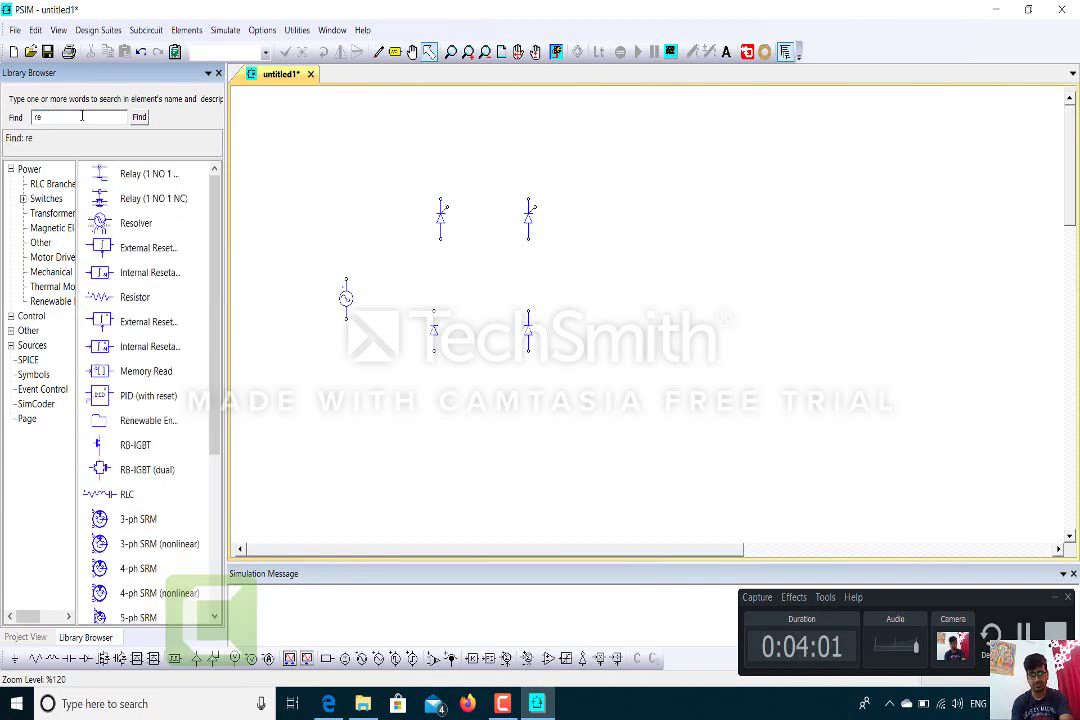
{"action": "type", "text": "so"}
{"action": "key", "text": "BackSpace"}
{"action": "type", "text": "i"}
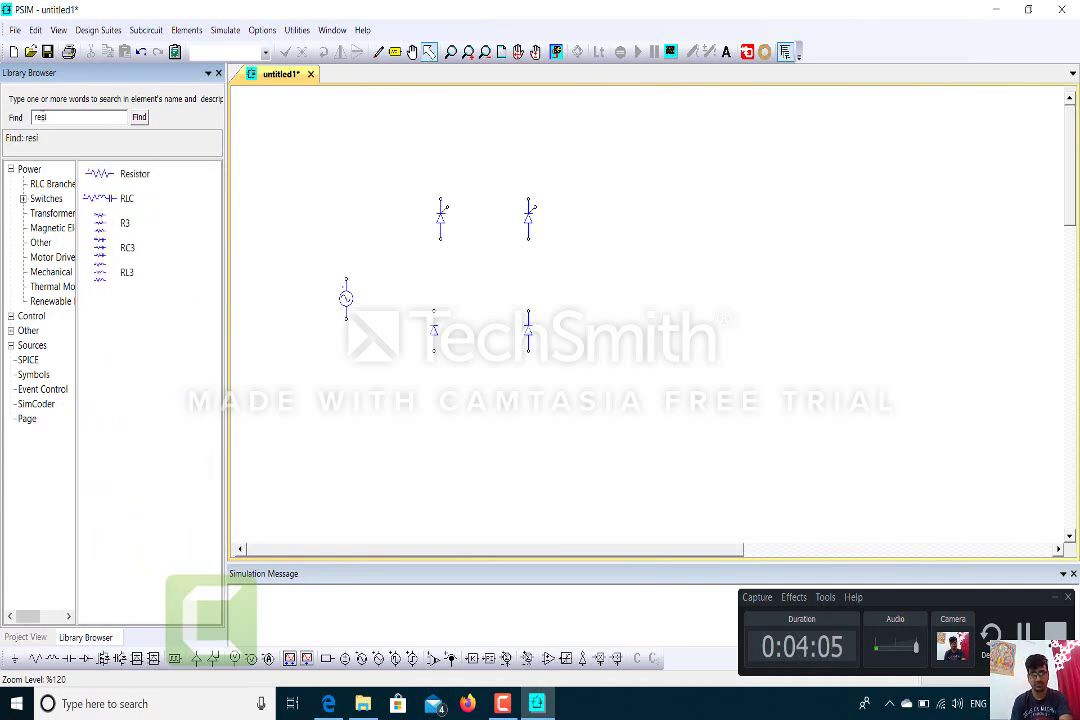
{"action": "left_click", "coordinate": [98, 172]}
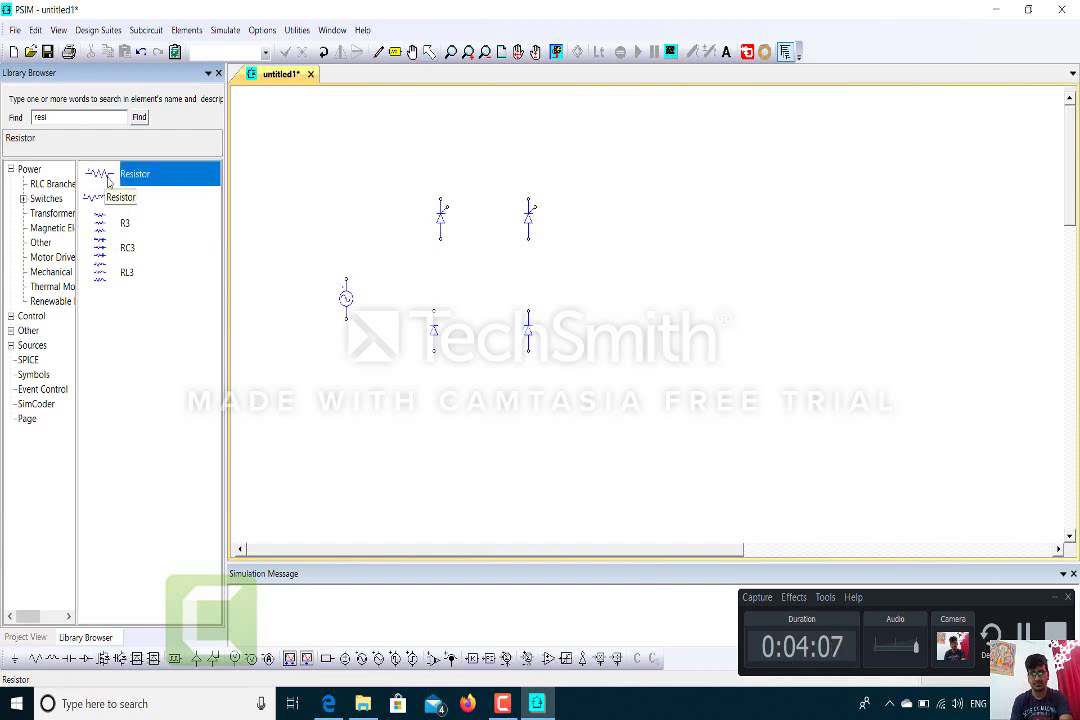
{"action": "left_click_drag", "start_coordinate": [152, 177], "coordinate": [598, 260]}
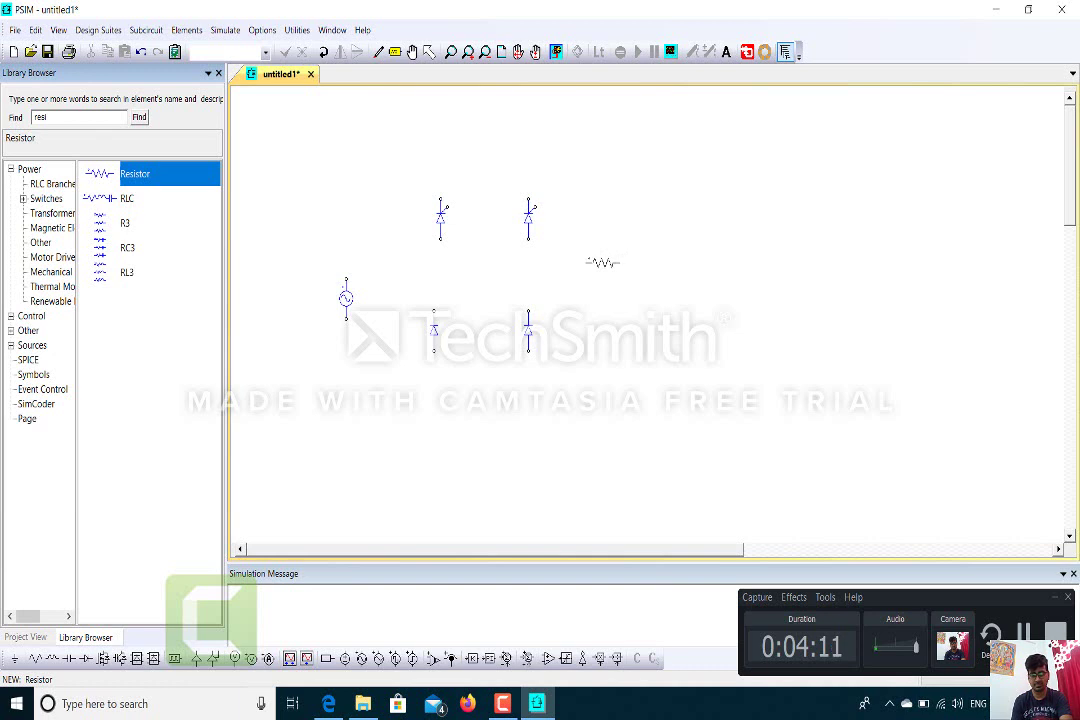
{"action": "right_click", "coordinate": [602, 262]}
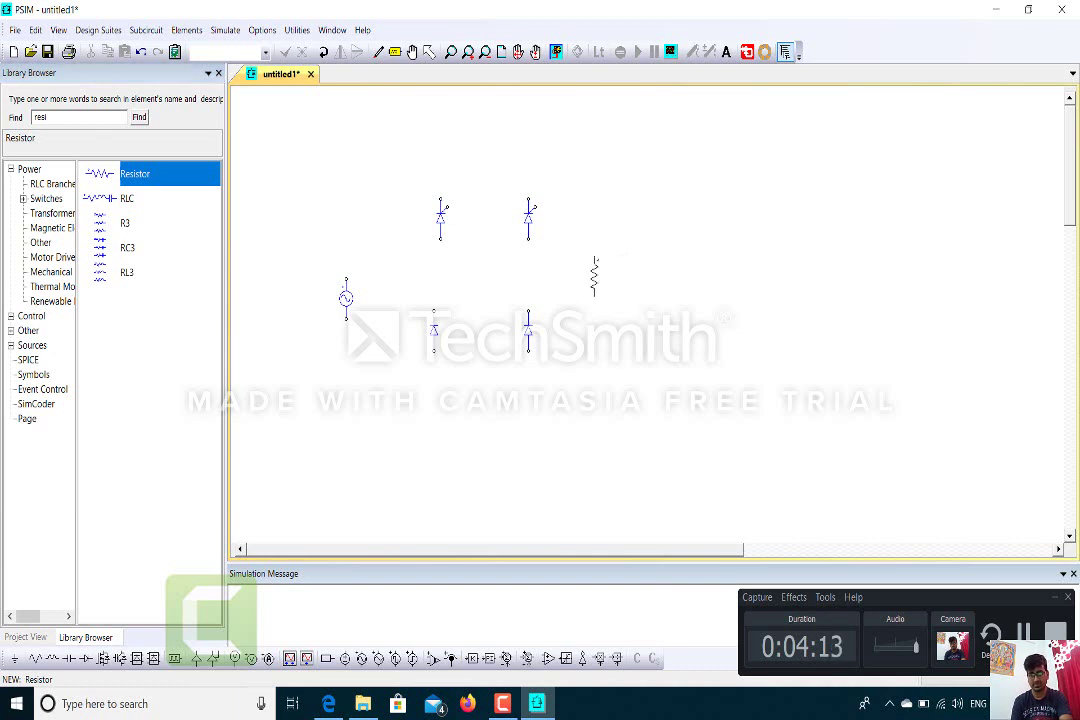
{"action": "left_click", "coordinate": [602, 275]}
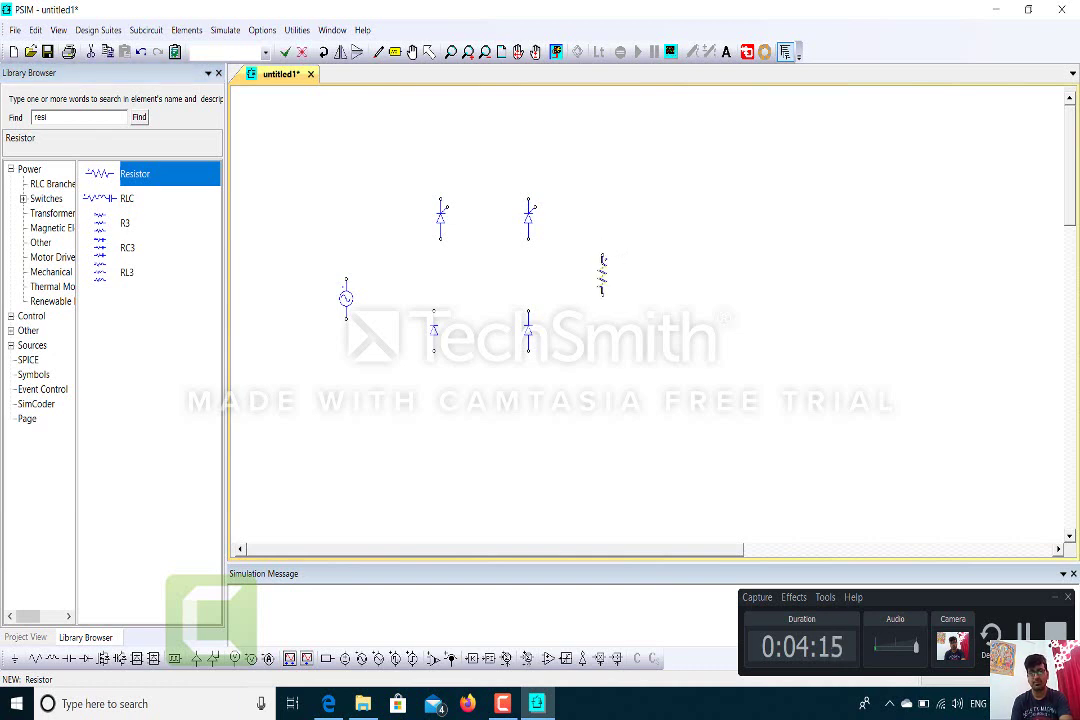
{"action": "key", "text": "Escape"}
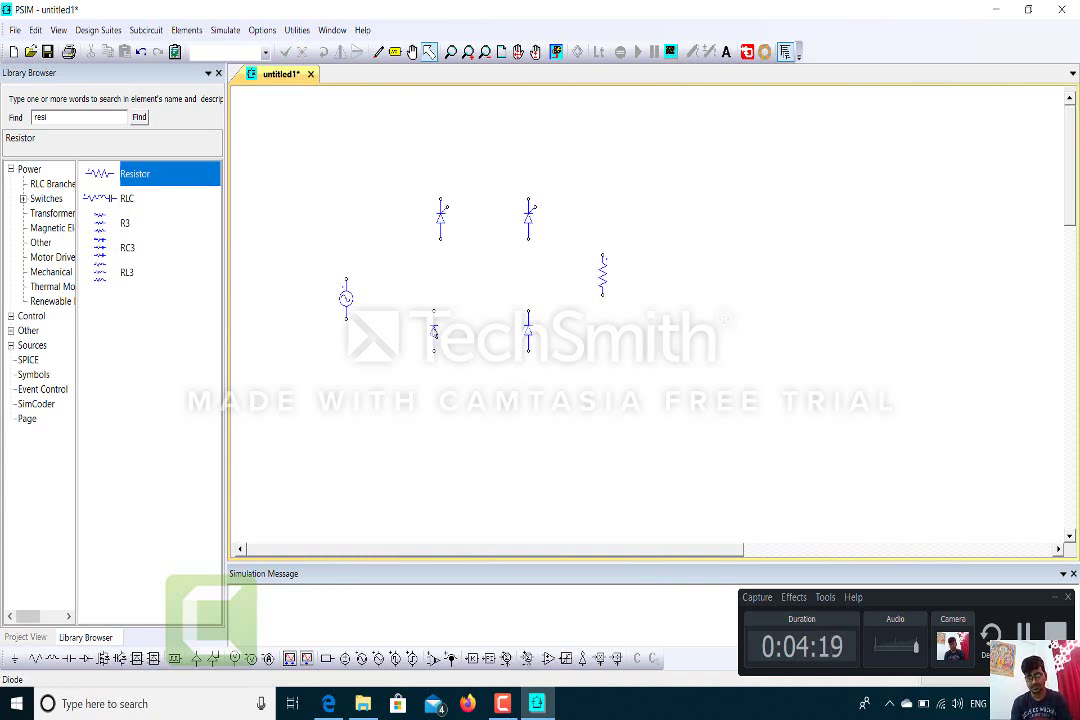
Move the left diode so that it lines up directly below the left thyristor.
{"action": "left_click_drag", "start_coordinate": [434, 330], "coordinate": [441, 333]}
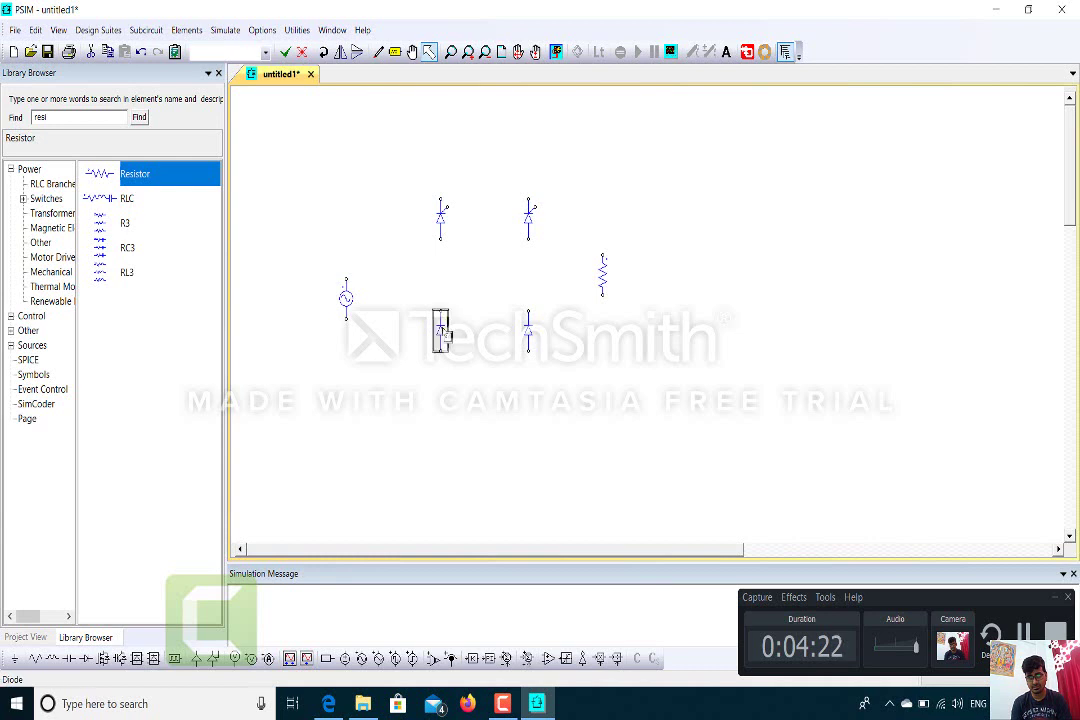
{"action": "left_click", "coordinate": [553, 400]}
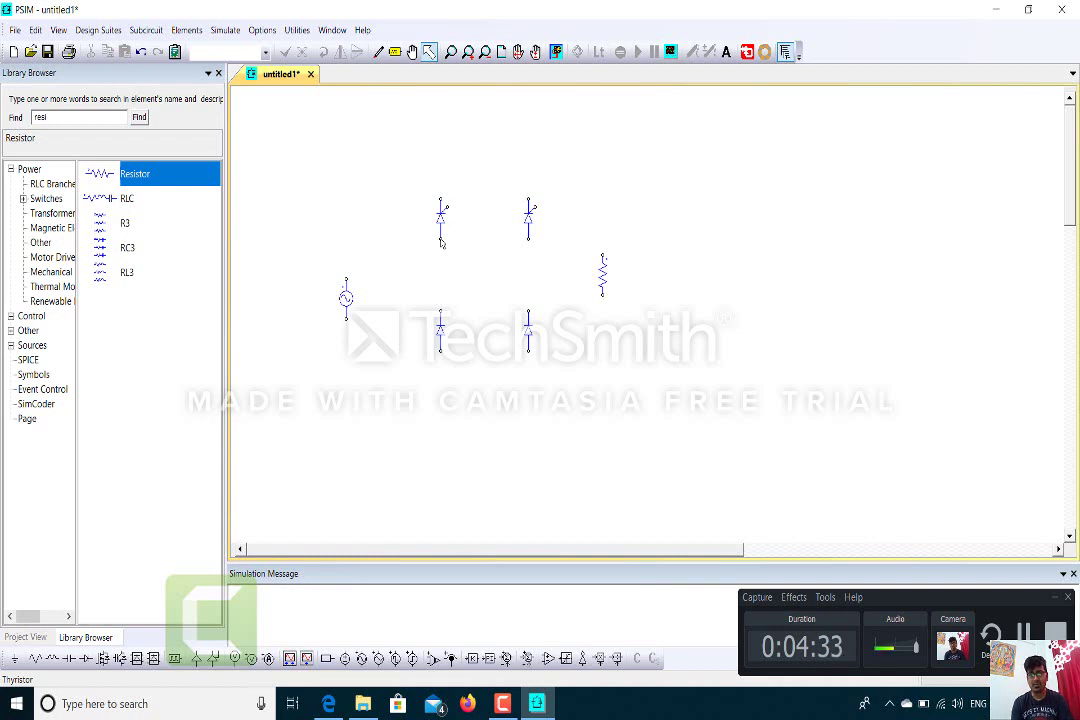
Wire each thyristor to the diode below it, then join the two thyristor tops and the two diode bottoms to close the bridge.
{"action": "left_click", "coordinate": [378, 53]}
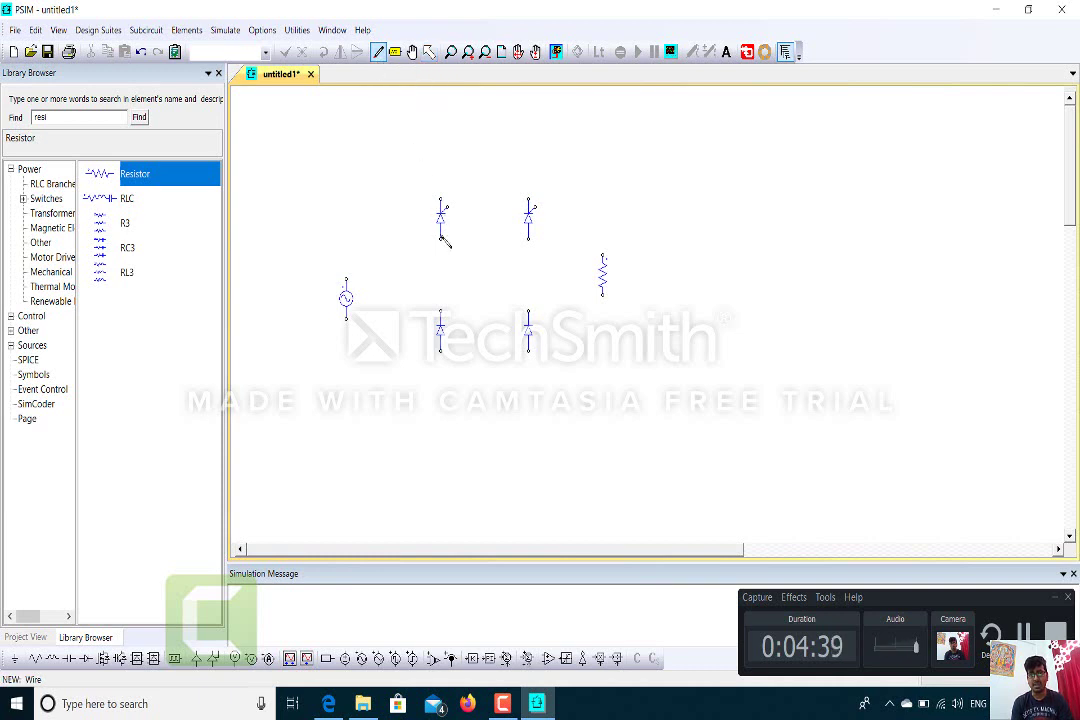
{"action": "left_click_drag", "start_coordinate": [440, 240], "coordinate": [443, 313]}
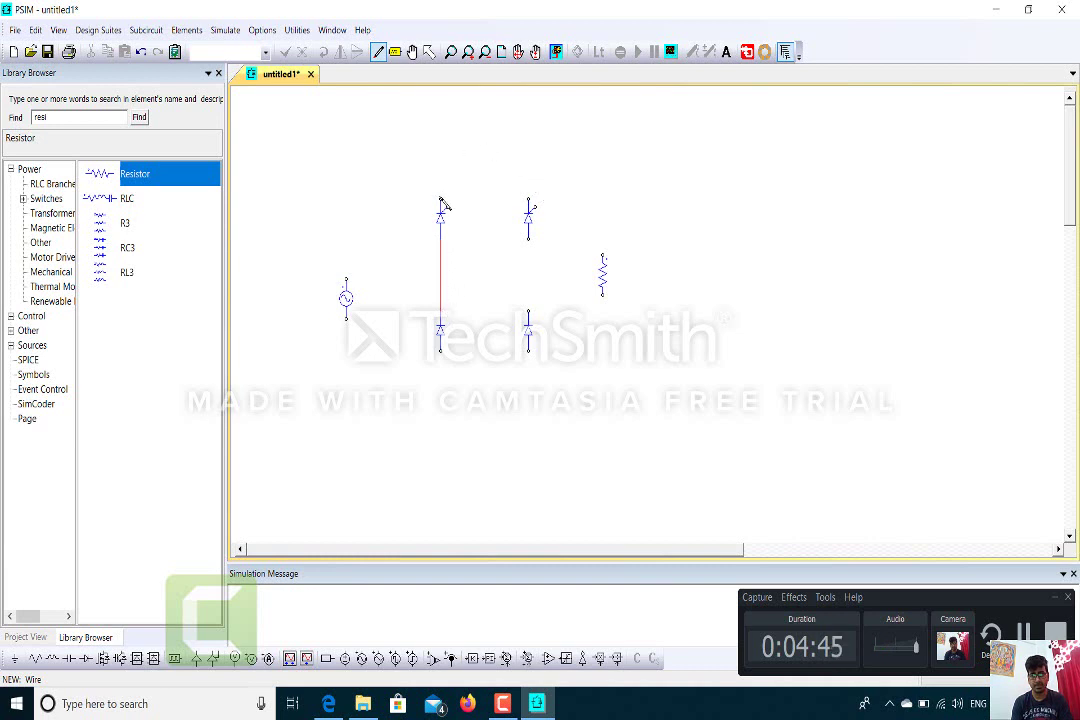
{"action": "left_click_drag", "start_coordinate": [442, 175], "coordinate": [536, 318]}
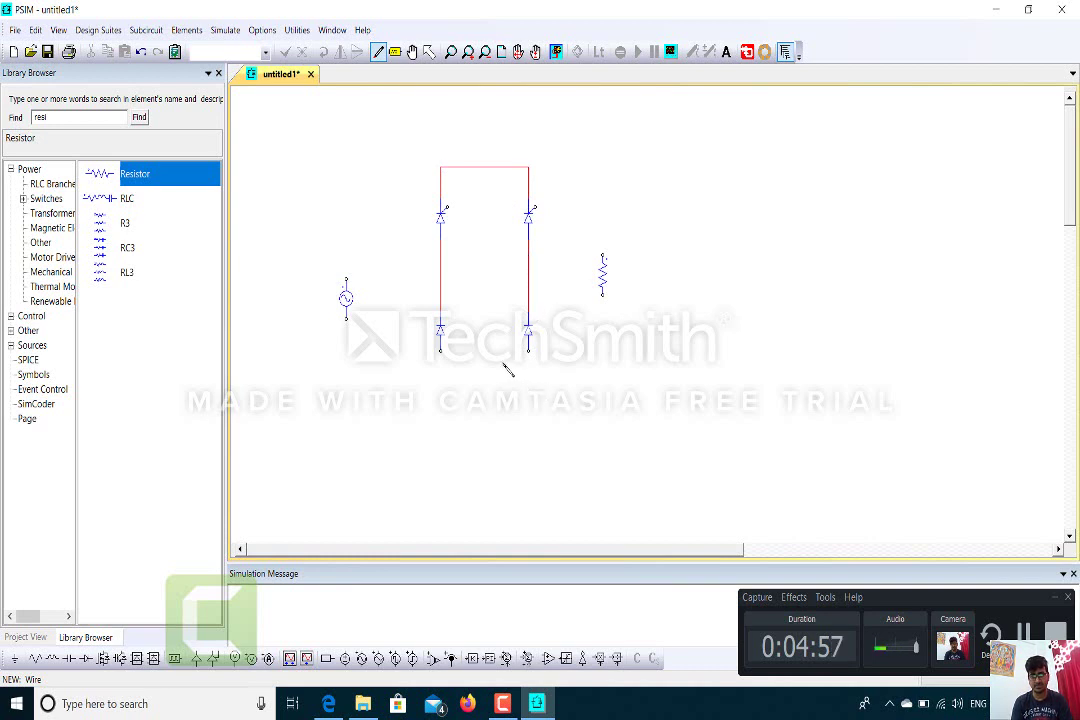
{"action": "left_click_drag", "start_coordinate": [441, 354], "coordinate": [451, 403]}
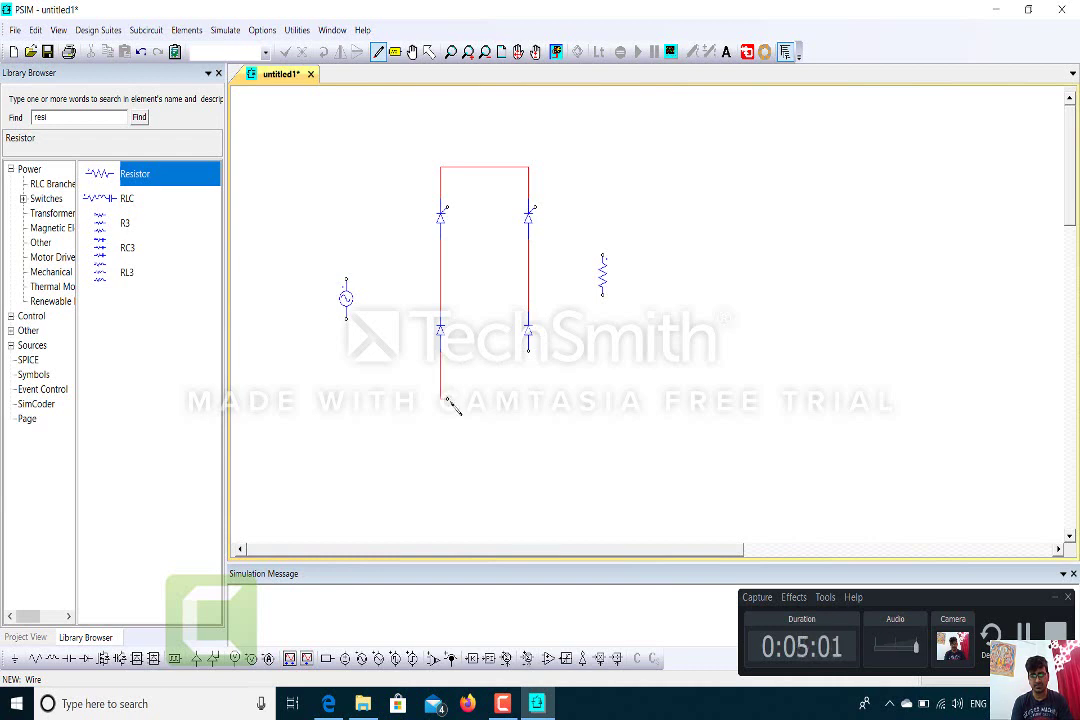
{"action": "left_click_drag", "start_coordinate": [451, 403], "coordinate": [532, 391]}
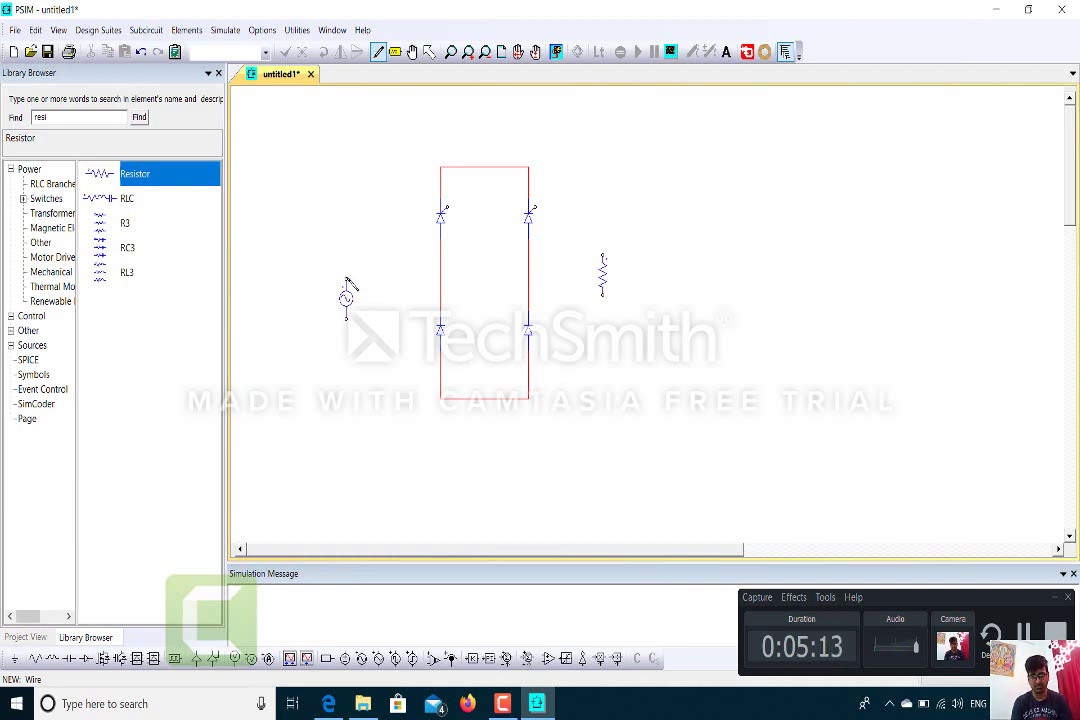
Try to wire the AC source's upper terminal to the left leg and its lower terminal to the right leg, and remove both wires.
{"action": "left_click_drag", "start_coordinate": [347, 283], "coordinate": [440, 280]}
{"action": "left_click_drag", "start_coordinate": [347, 318], "coordinate": [533, 318]}
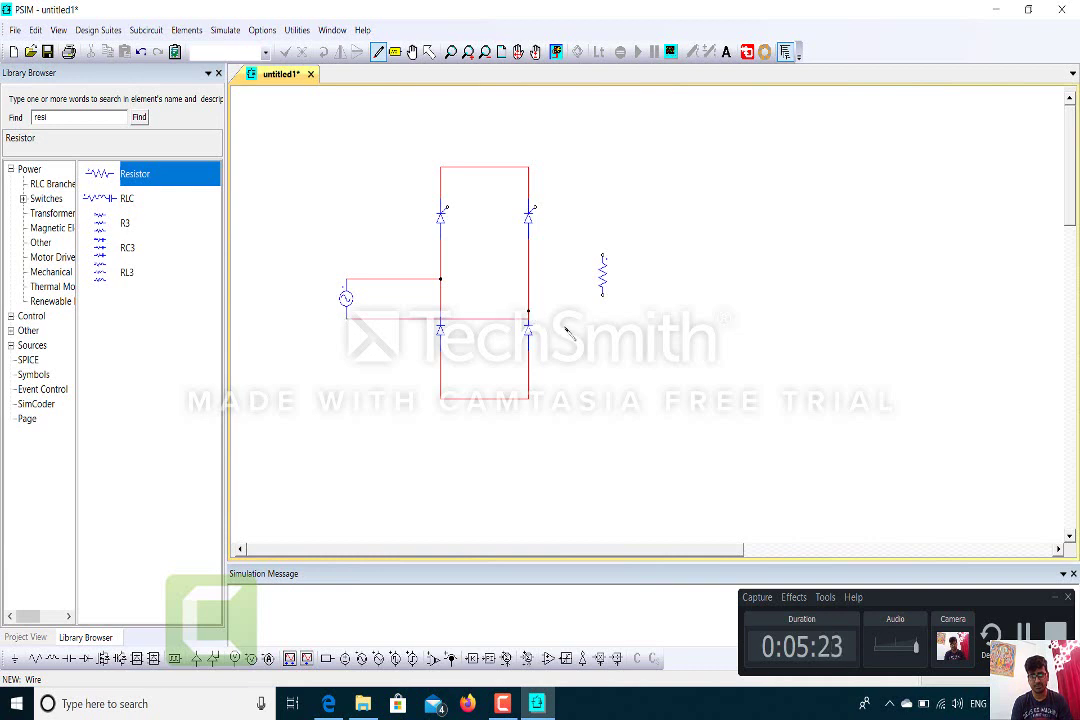
{"action": "key", "text": "Escape"}
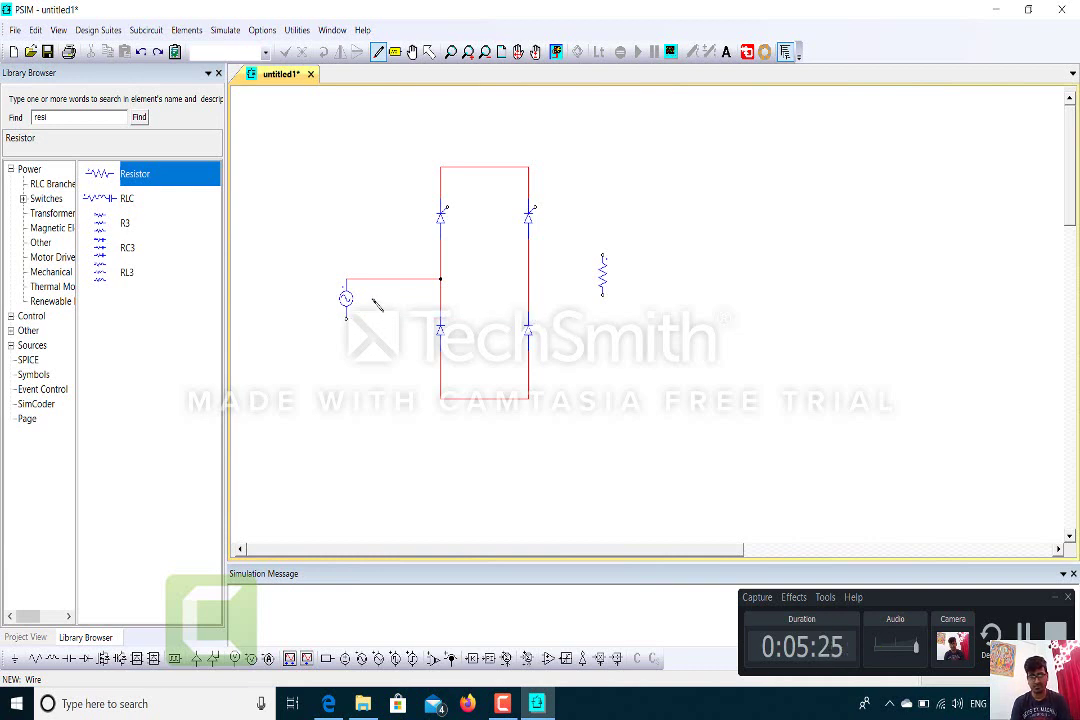
{"action": "left_click_drag", "start_coordinate": [347, 316], "coordinate": [529, 319]}
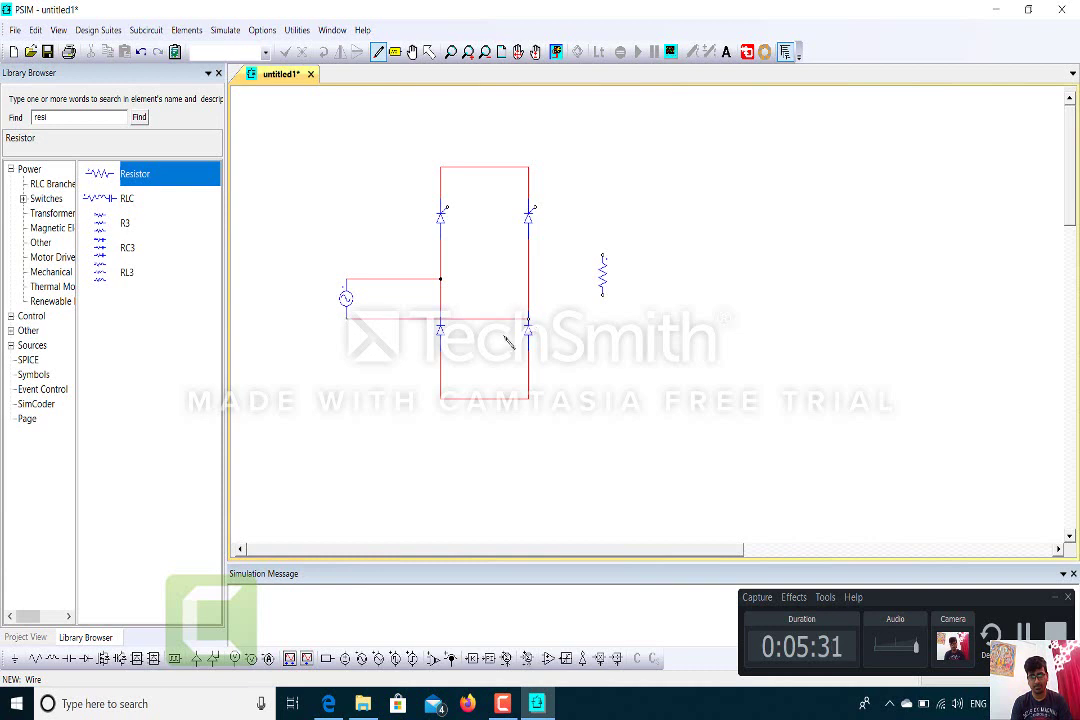
{"action": "key", "text": "ctrl+z"}
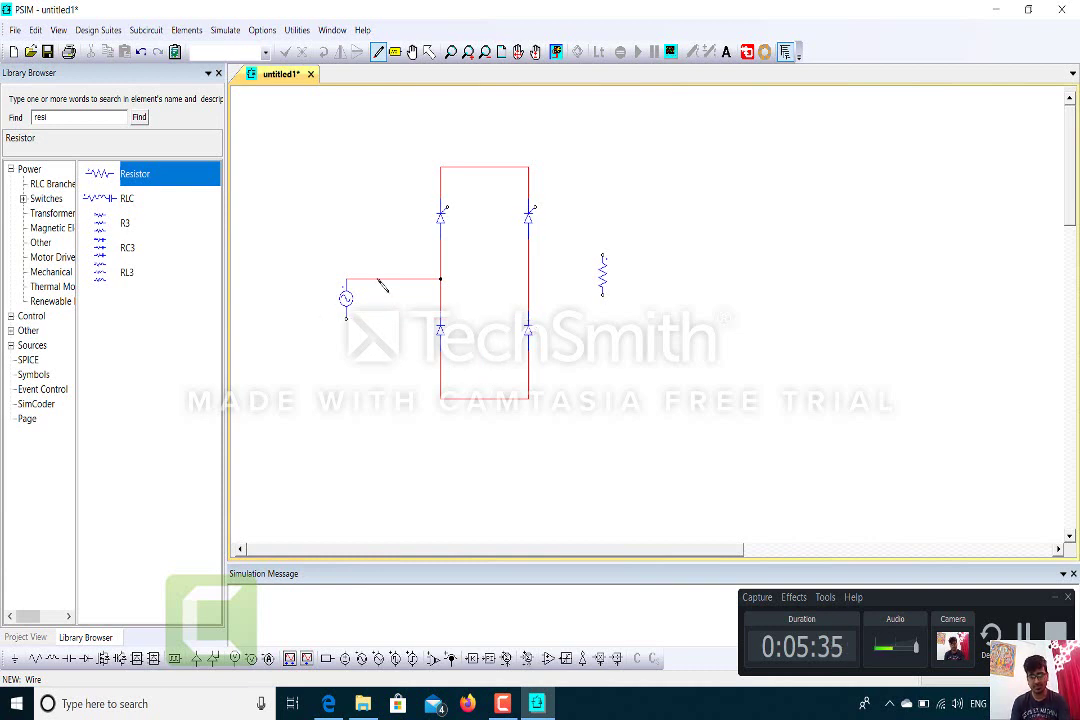
{"action": "key", "text": "Escape"}
{"action": "left_click", "coordinate": [378, 280]}
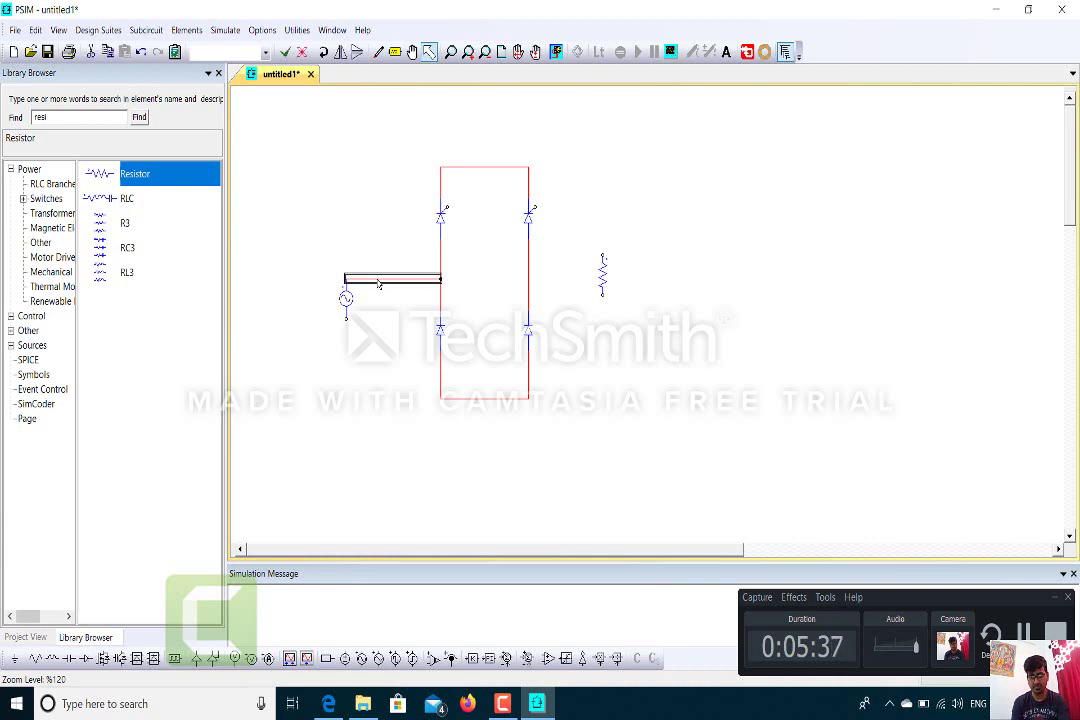
{"action": "key", "text": "Delete"}
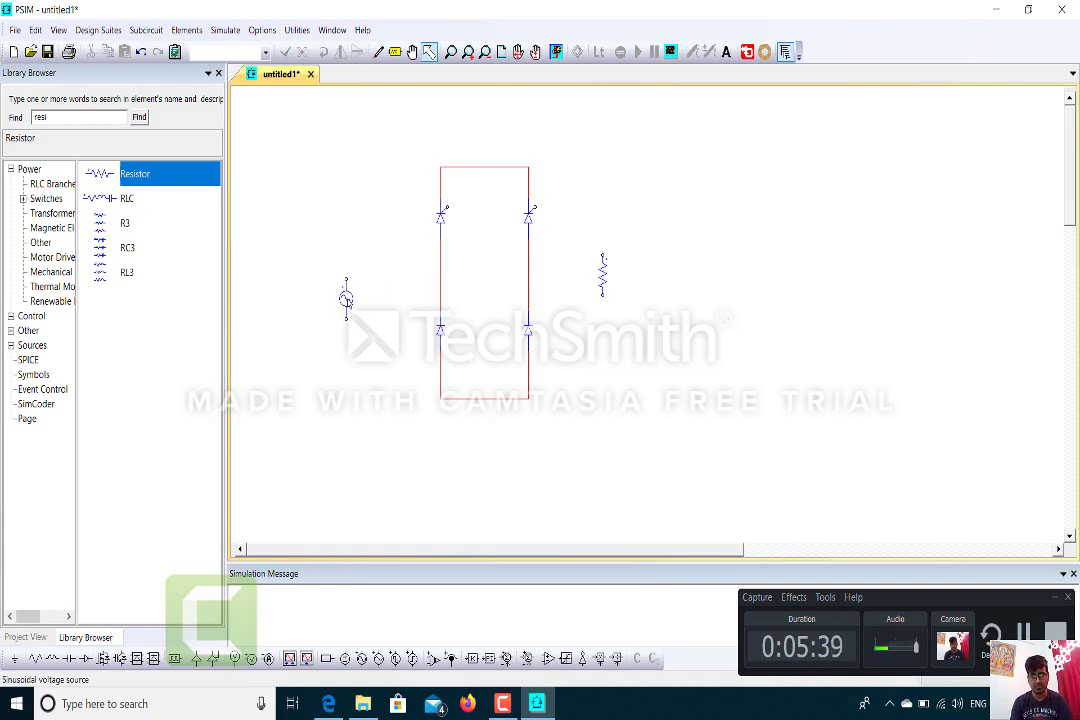
Move the AC source slightly up and wire its lower terminal to the right leg's midpoint and its upper terminal to the left leg's.
{"action": "left_click", "coordinate": [346, 303]}
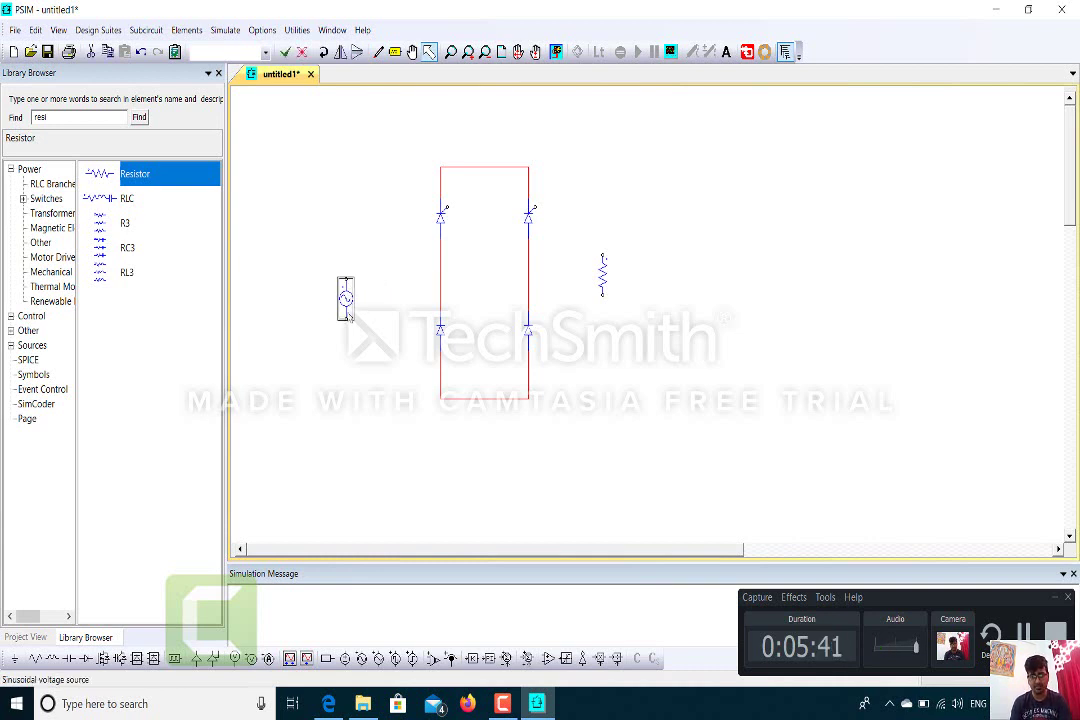
{"action": "left_click_drag", "start_coordinate": [346, 311], "coordinate": [352, 304]}
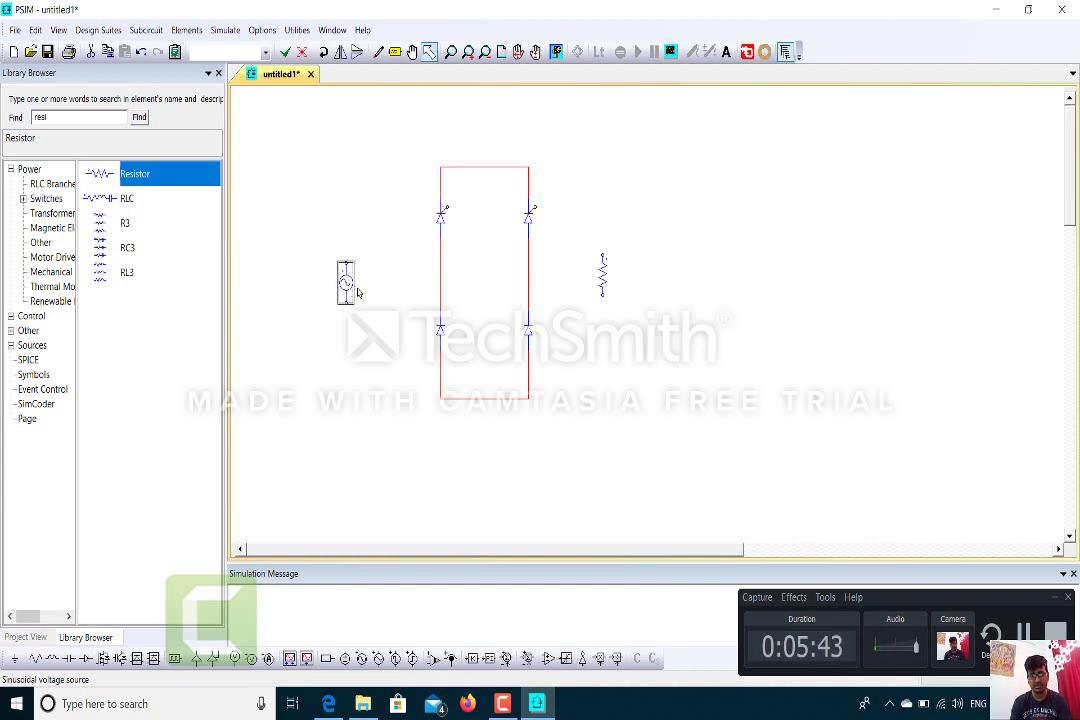
{"action": "left_click", "coordinate": [386, 232]}
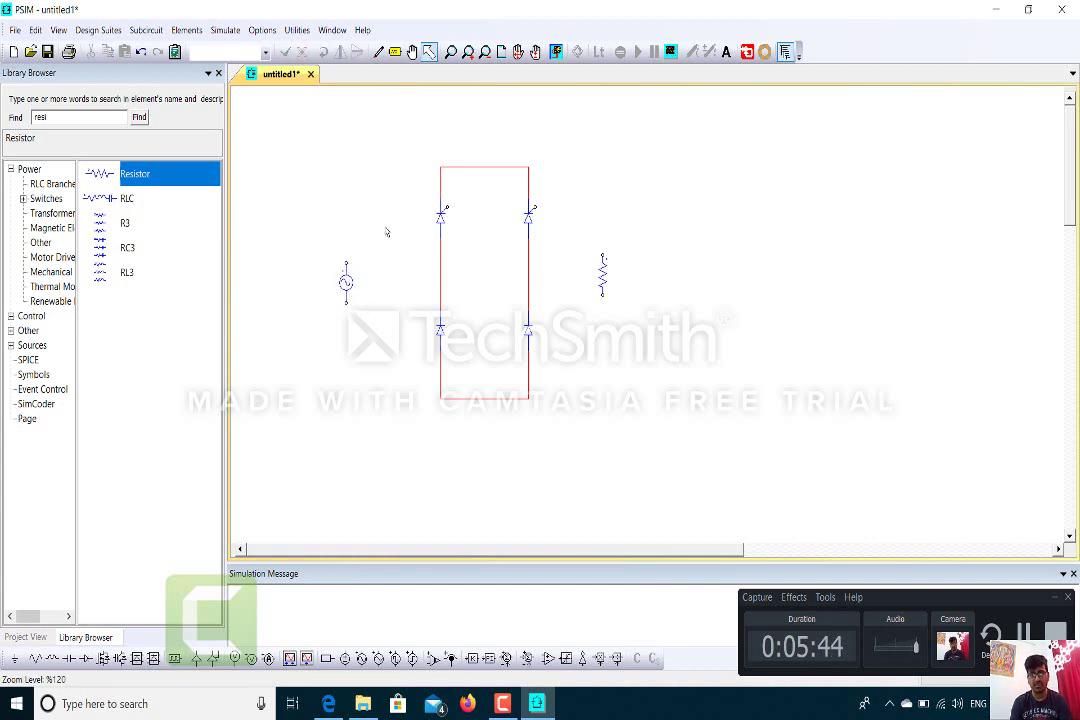
{"action": "left_click", "coordinate": [378, 51]}
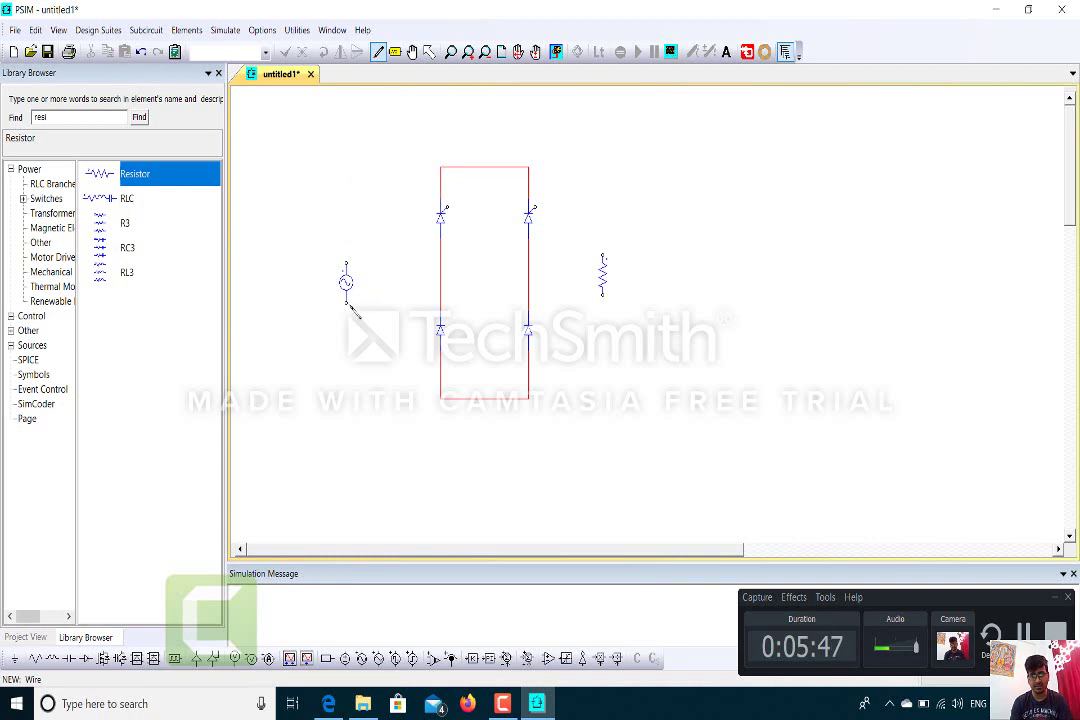
{"action": "left_click_drag", "start_coordinate": [346, 301], "coordinate": [527, 302]}
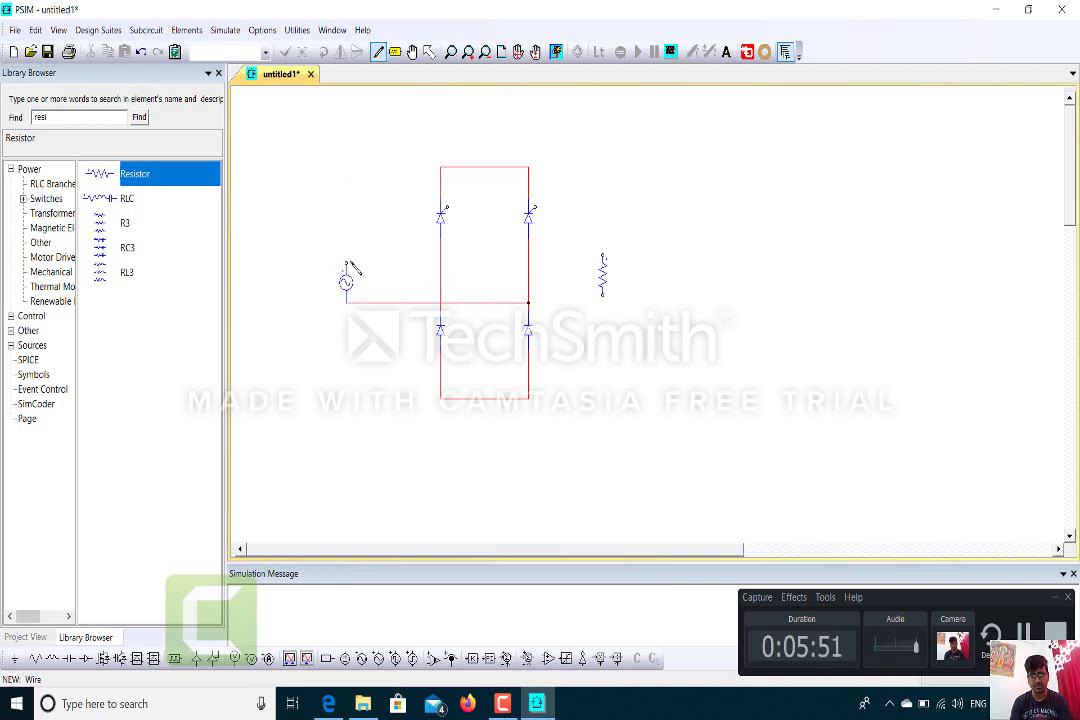
{"action": "left_click_drag", "start_coordinate": [346, 263], "coordinate": [440, 264]}
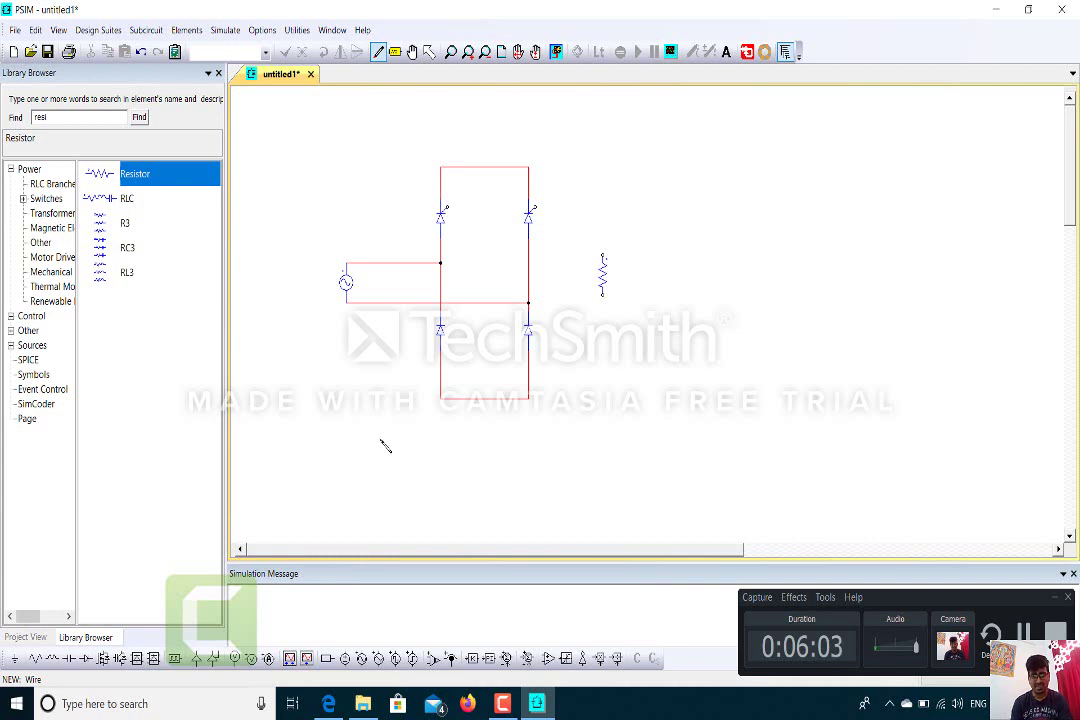
Place two gating blocks, one to the left of the left thyristor and one to the right of the right thyristor.
{"action": "left_click", "coordinate": [175, 658]}
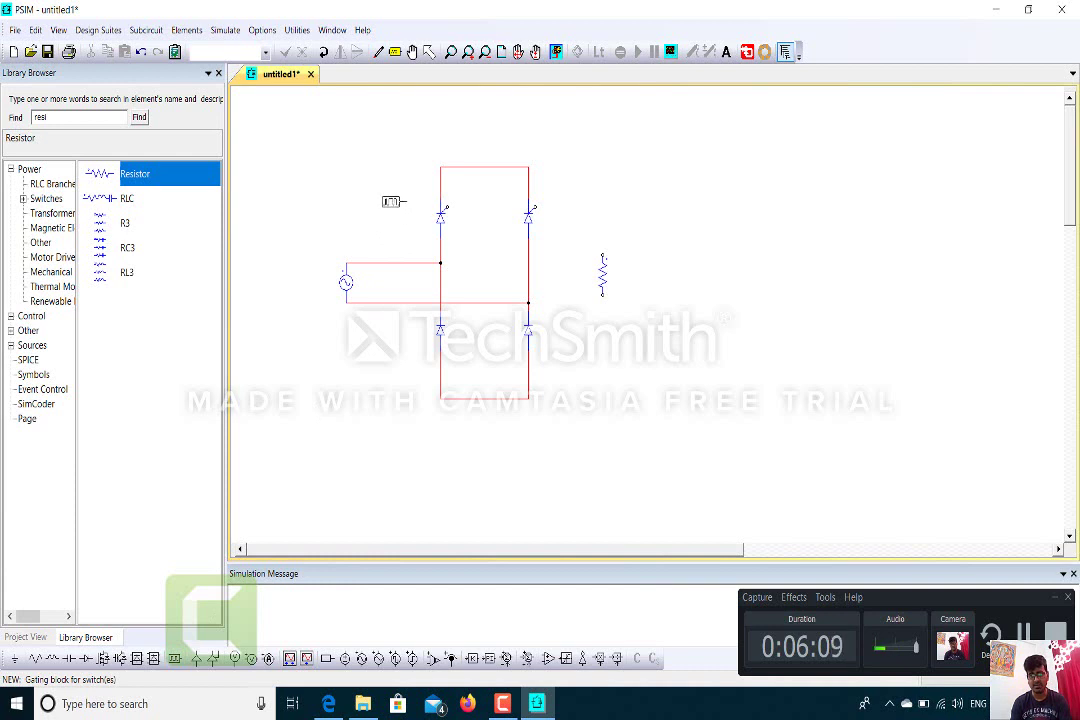
{"action": "left_click", "coordinate": [396, 199]}
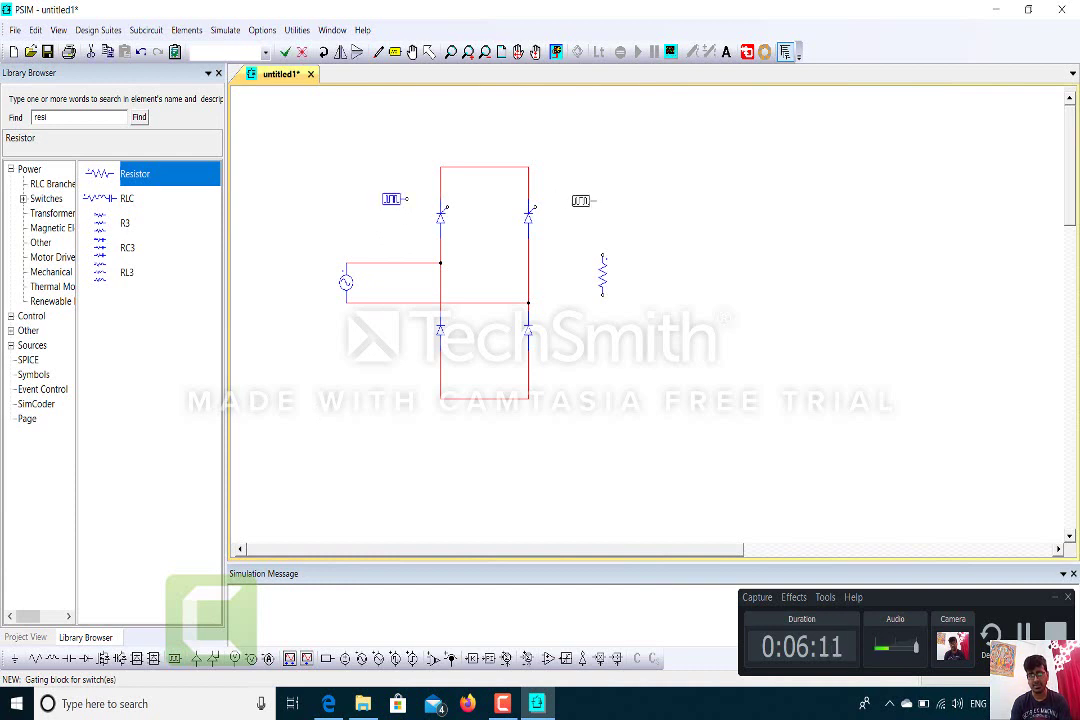
{"action": "left_click", "coordinate": [563, 205]}
{"action": "key", "text": "Escape"}
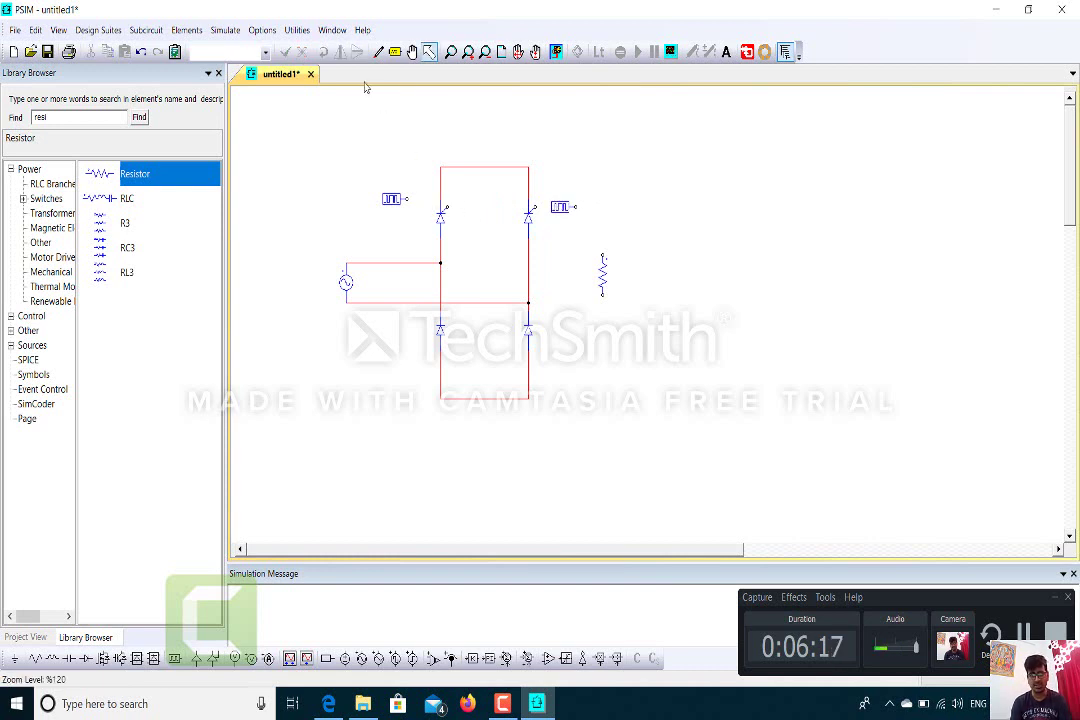
Wire the output of each gating block to the gate of its neighbouring thyristor, routing the right wire above its block.
{"action": "left_click", "coordinate": [378, 51]}
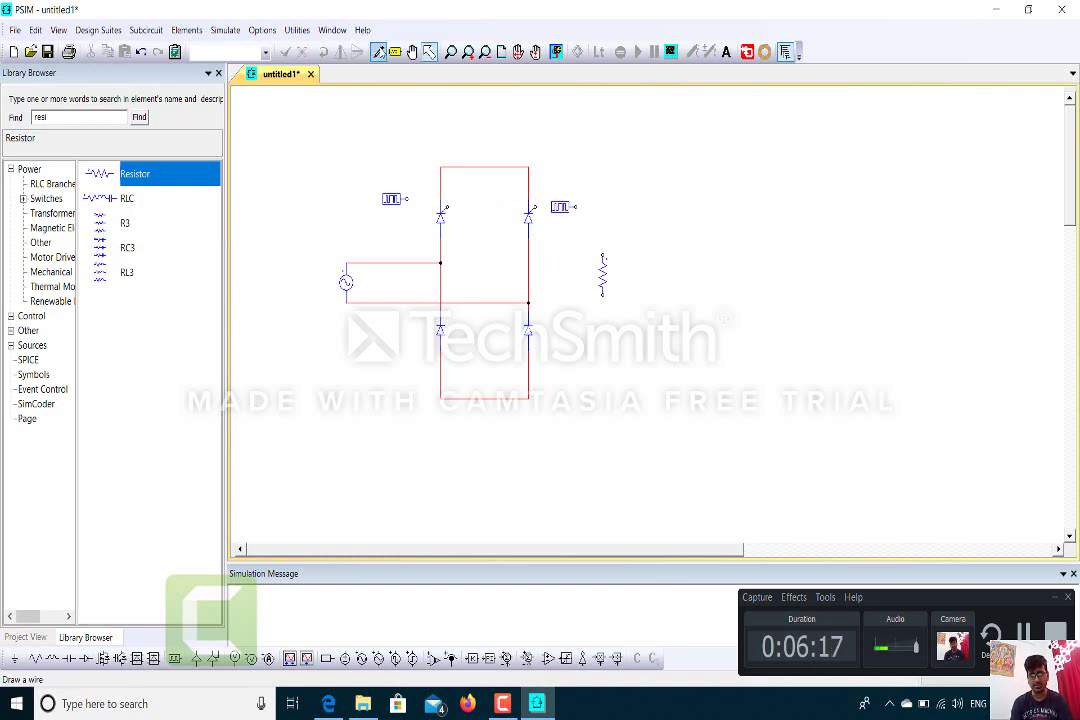
{"action": "left_click", "coordinate": [409, 199]}
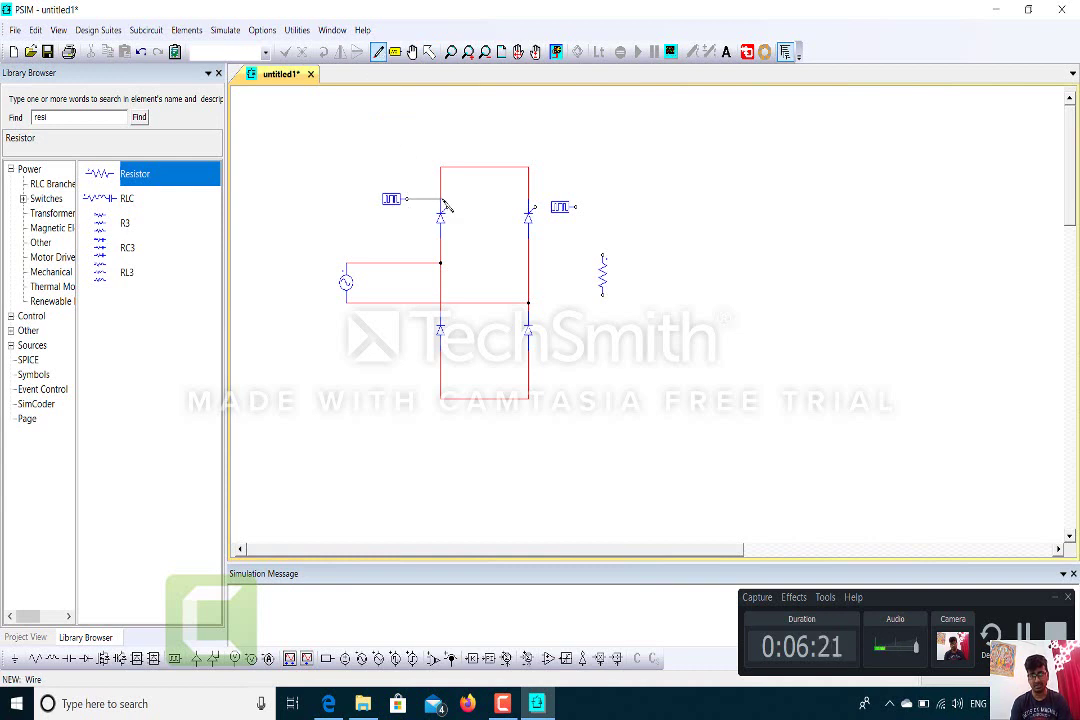
{"action": "left_click", "coordinate": [446, 206]}
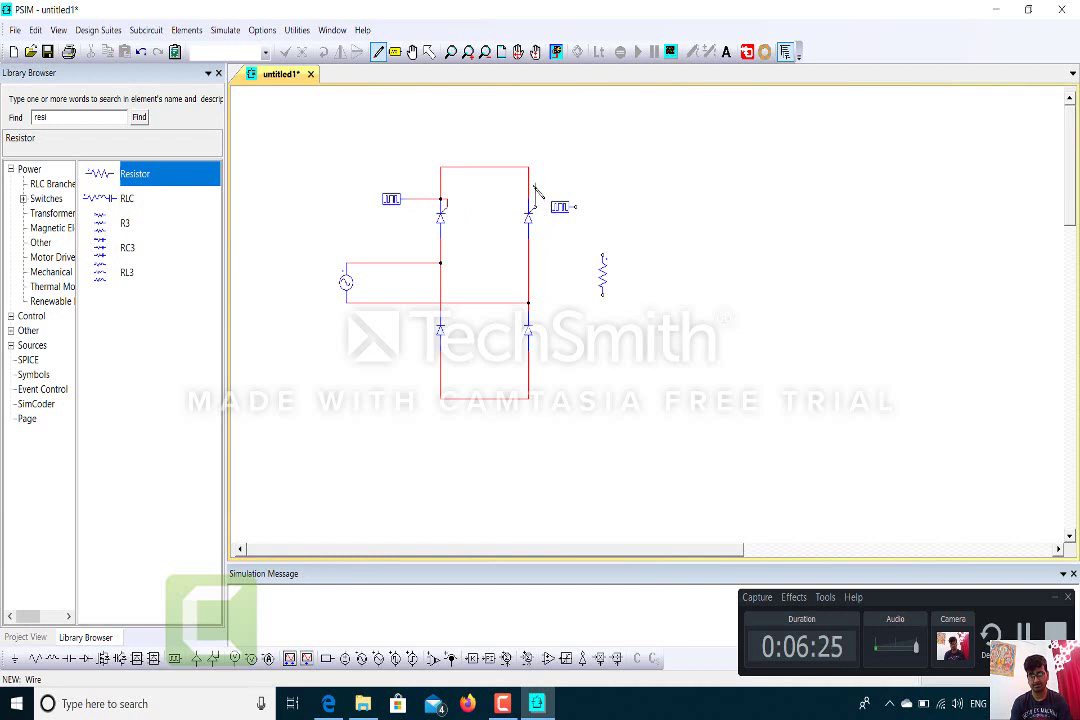
{"action": "left_click_drag", "start_coordinate": [535, 184], "coordinate": [576, 207]}
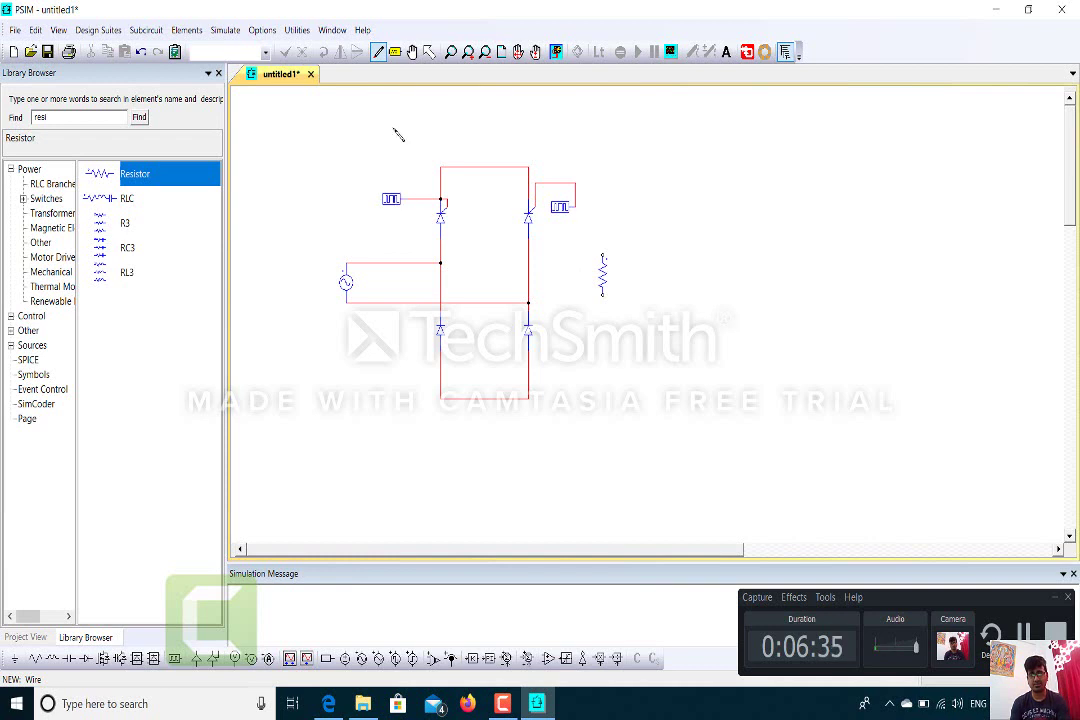
{"action": "key", "text": "Escape"}
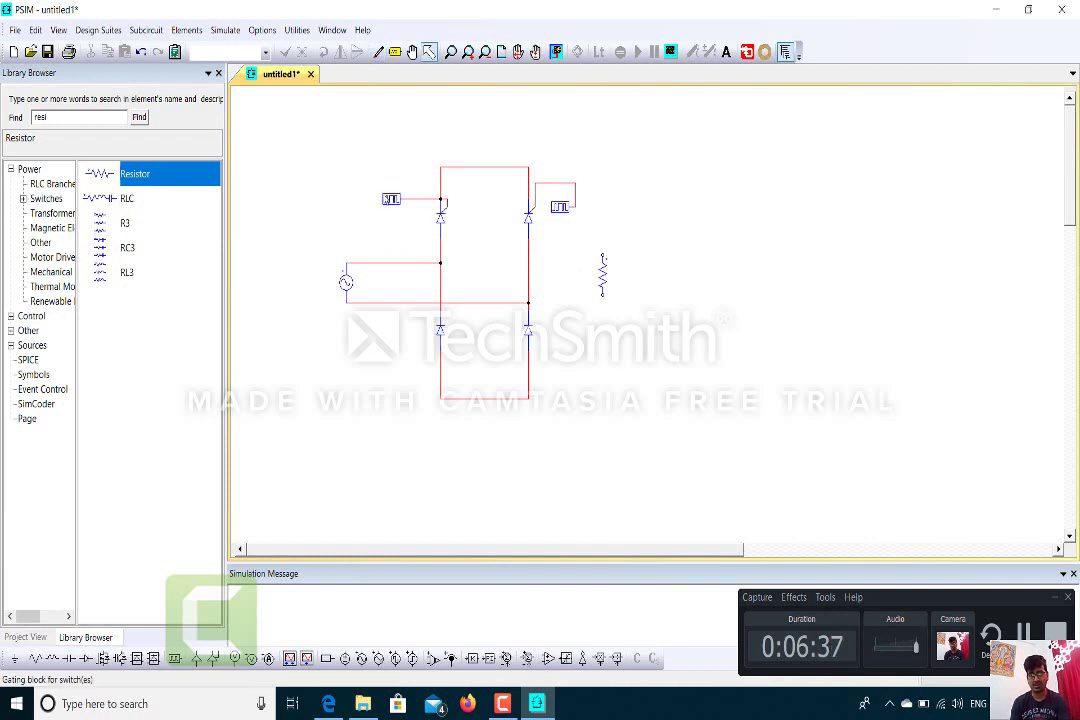
Delete the horizontal wire from the left gating block and move the block inside the bridge, above and right of the left thyristor's gate.
{"action": "left_click", "coordinate": [418, 200]}
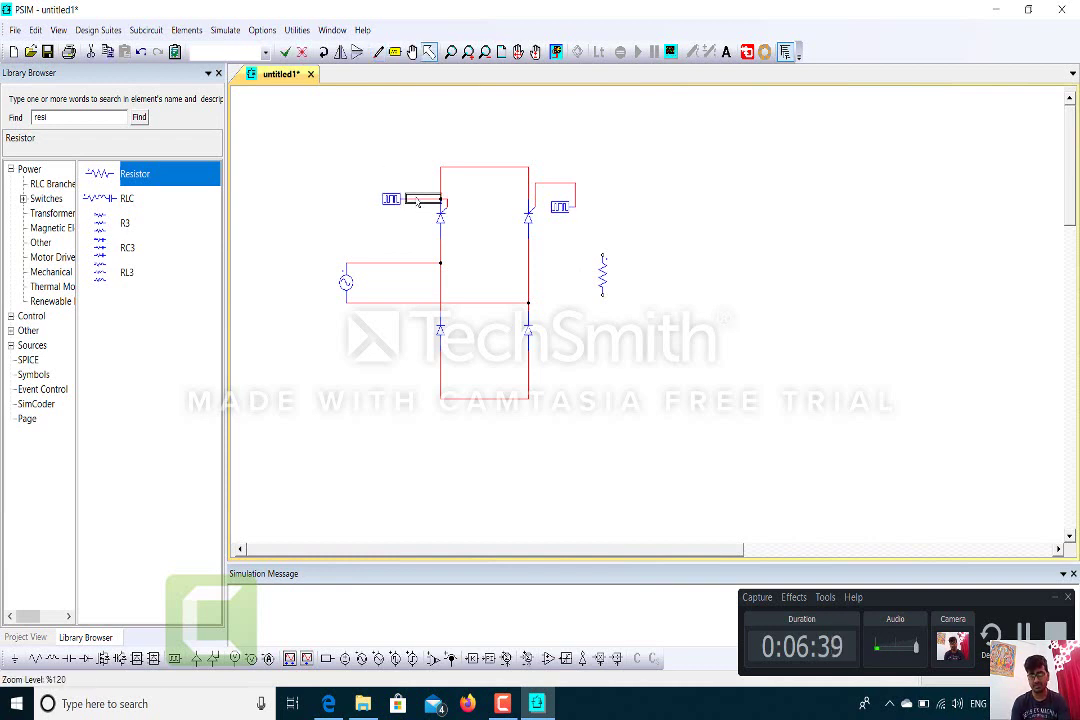
{"action": "key", "text": "Delete"}
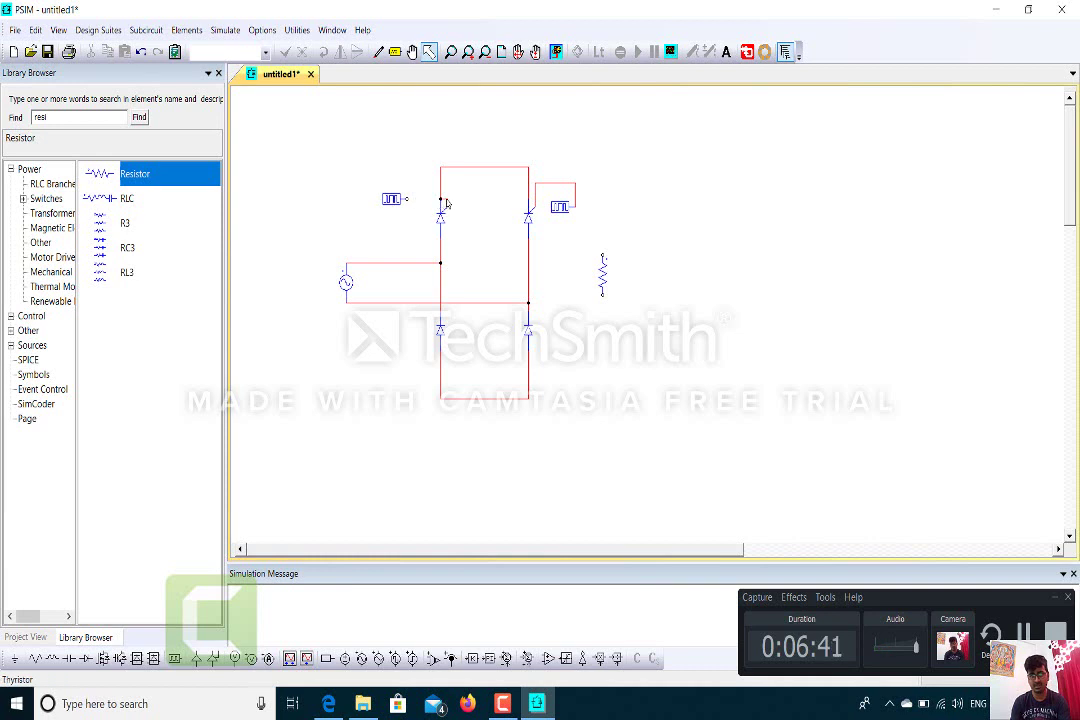
{"action": "left_click", "coordinate": [447, 204]}
{"action": "left_click", "coordinate": [444, 205]}
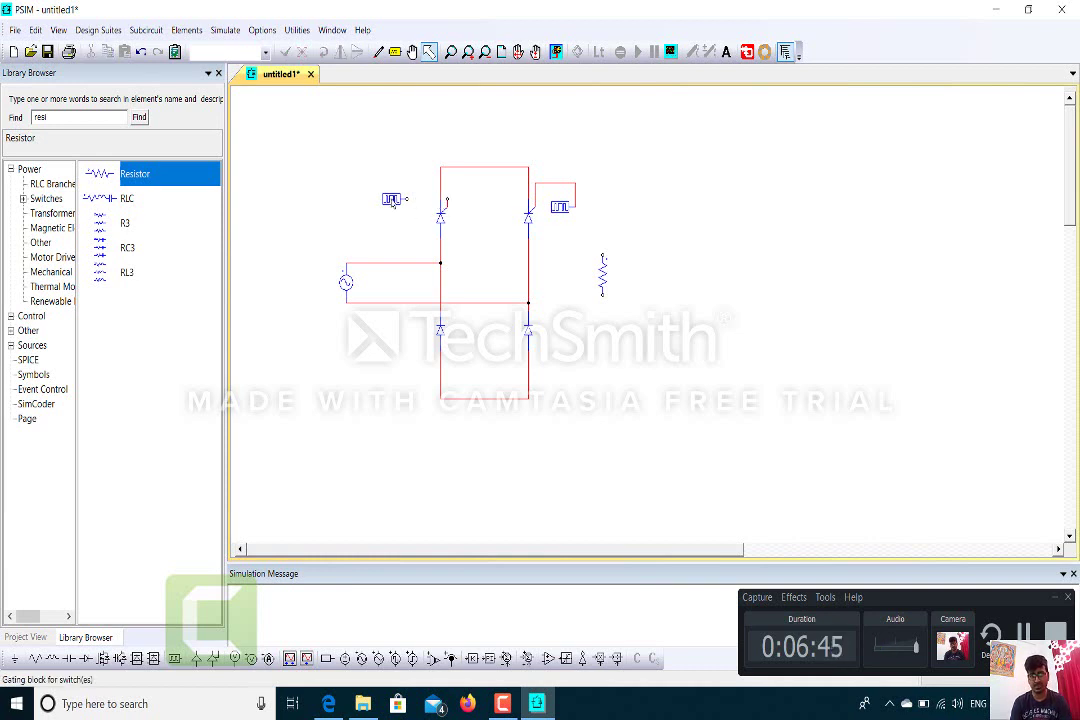
{"action": "left_click_drag", "start_coordinate": [392, 199], "coordinate": [466, 183]}
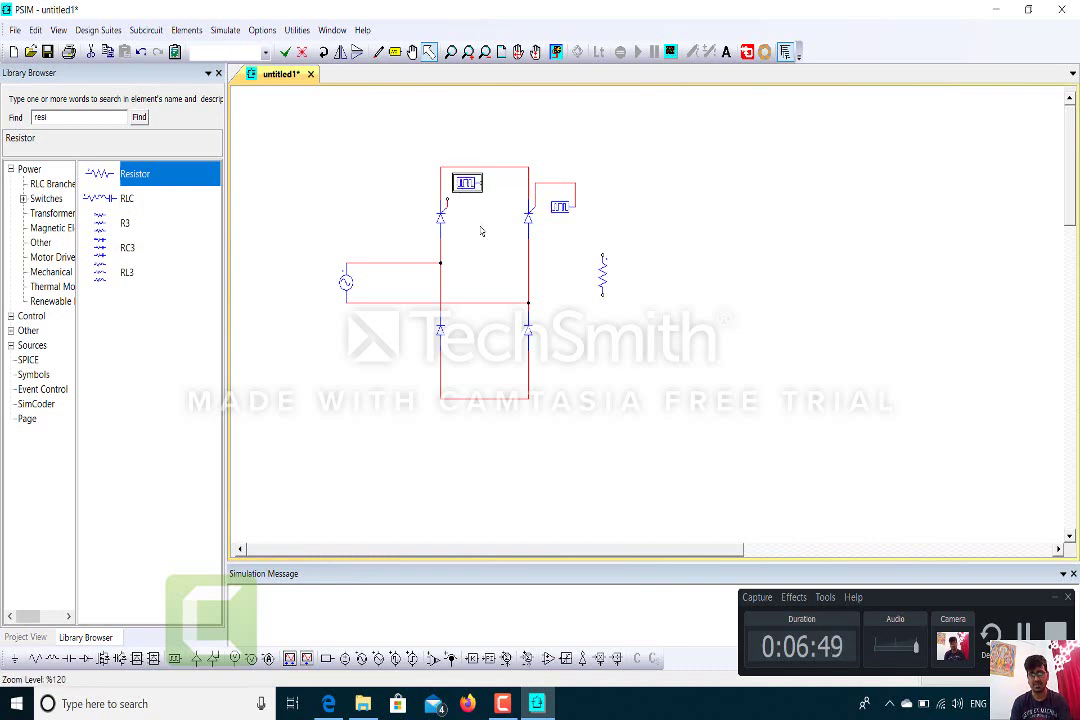
{"action": "left_click", "coordinate": [481, 226]}
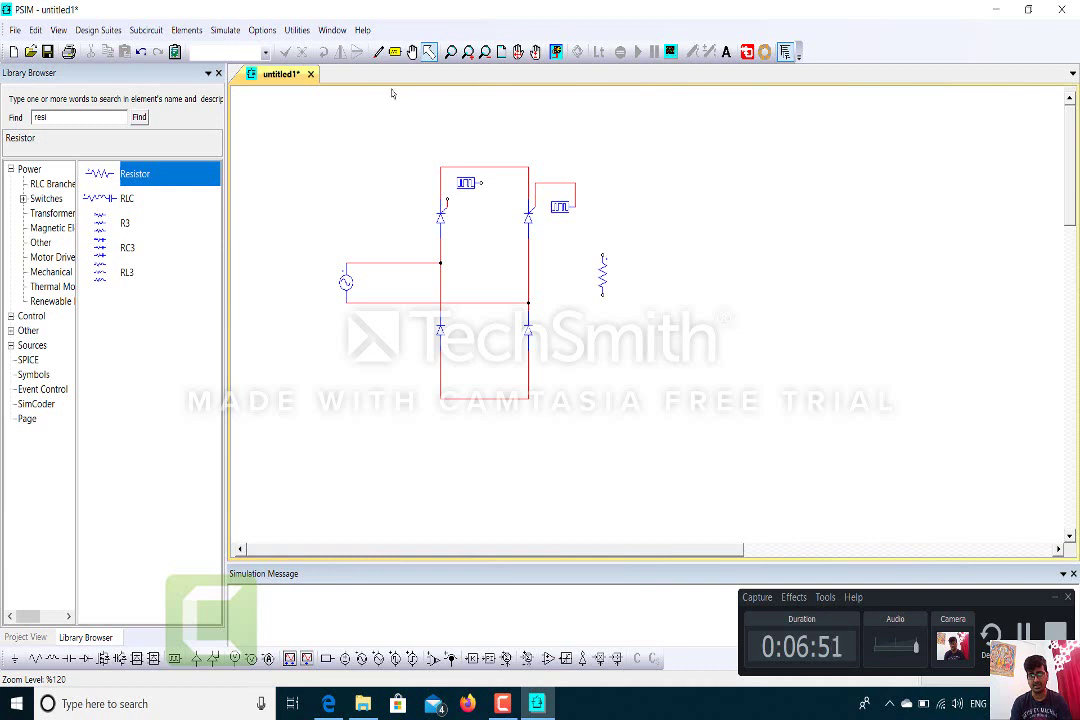
Wire the output of the gating block inside the bridge down and across to the left thyristor's gate.
{"action": "left_click", "coordinate": [378, 51]}
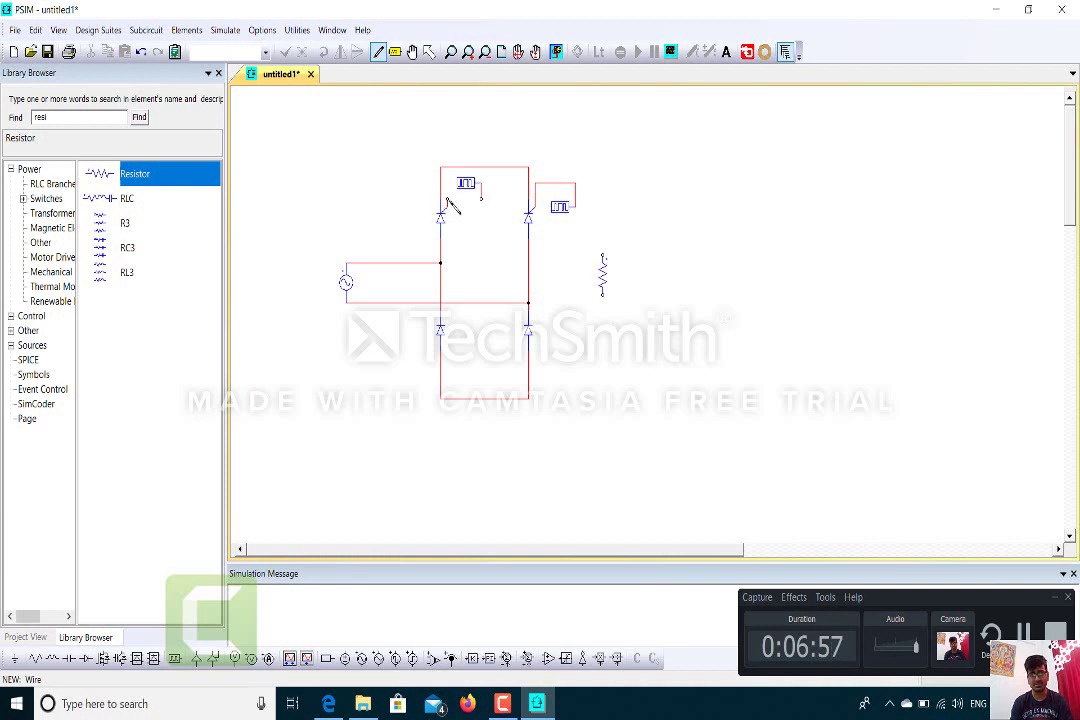
{"action": "left_click_drag", "start_coordinate": [459, 202], "coordinate": [480, 201]}
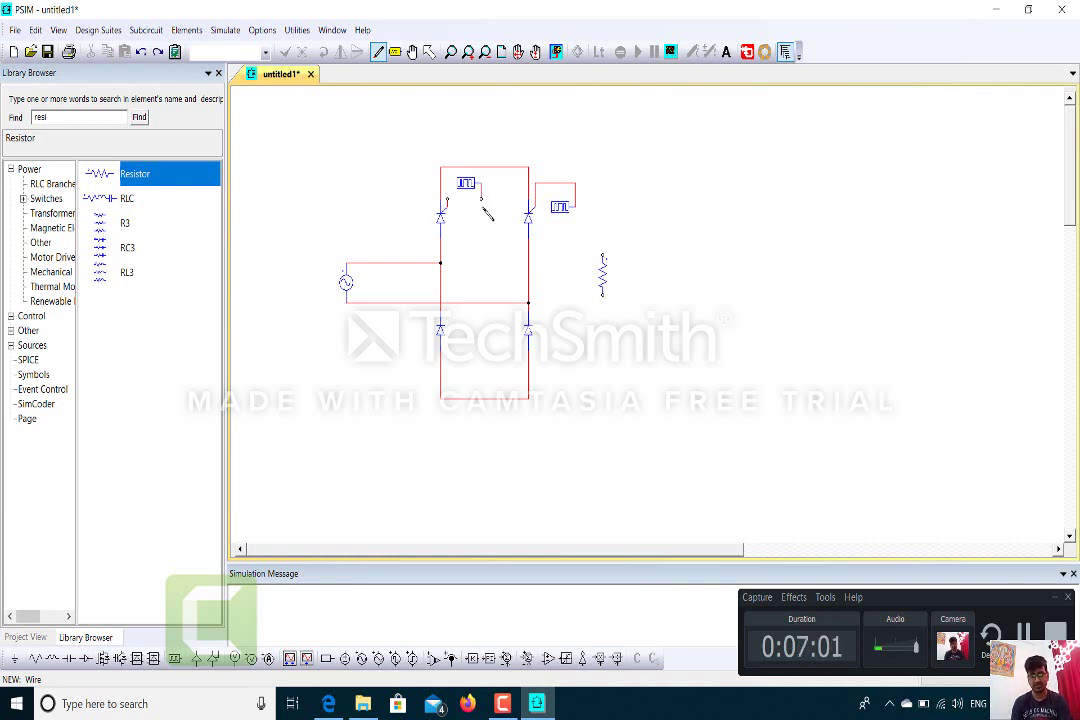
{"action": "left_click_drag", "start_coordinate": [449, 205], "coordinate": [481, 191]}
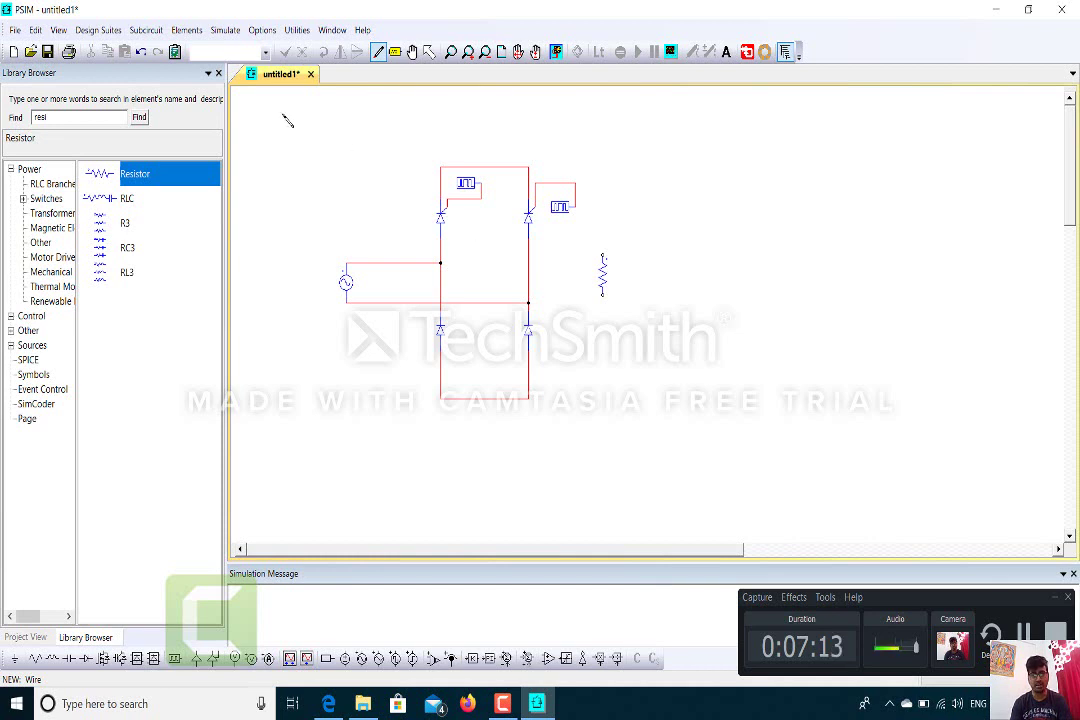
Find the Current Probe among the library's probe elements and place it vertically above the resistor.
{"action": "double_click", "coordinate": [85, 118]}
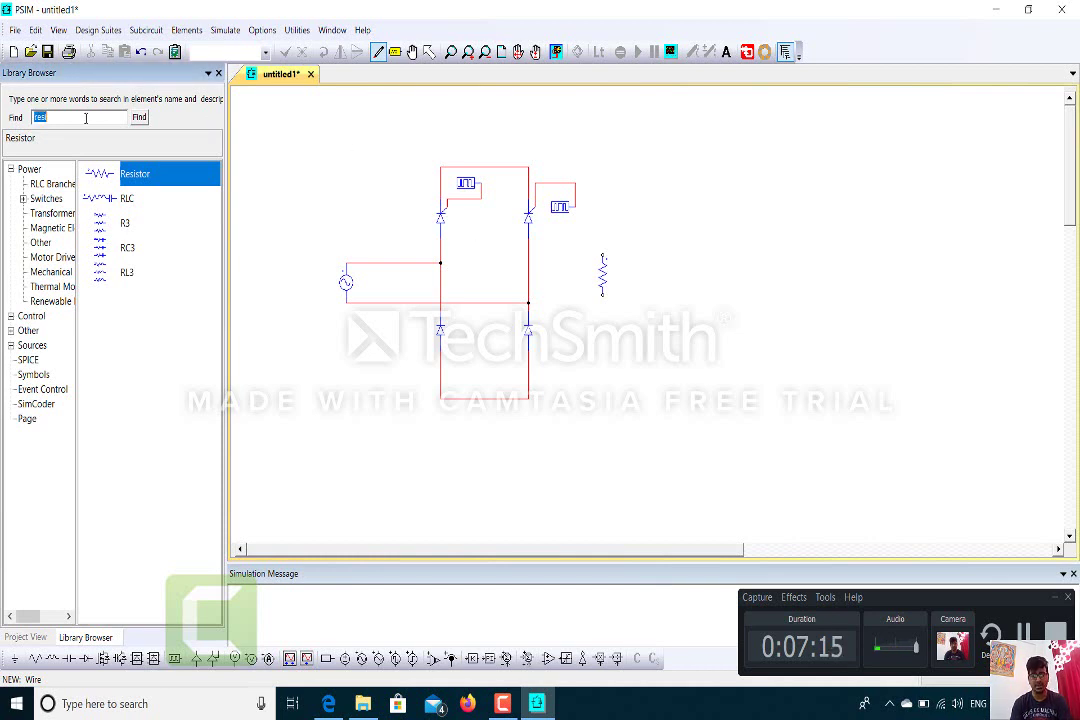
{"action": "type", "text": "probe"}
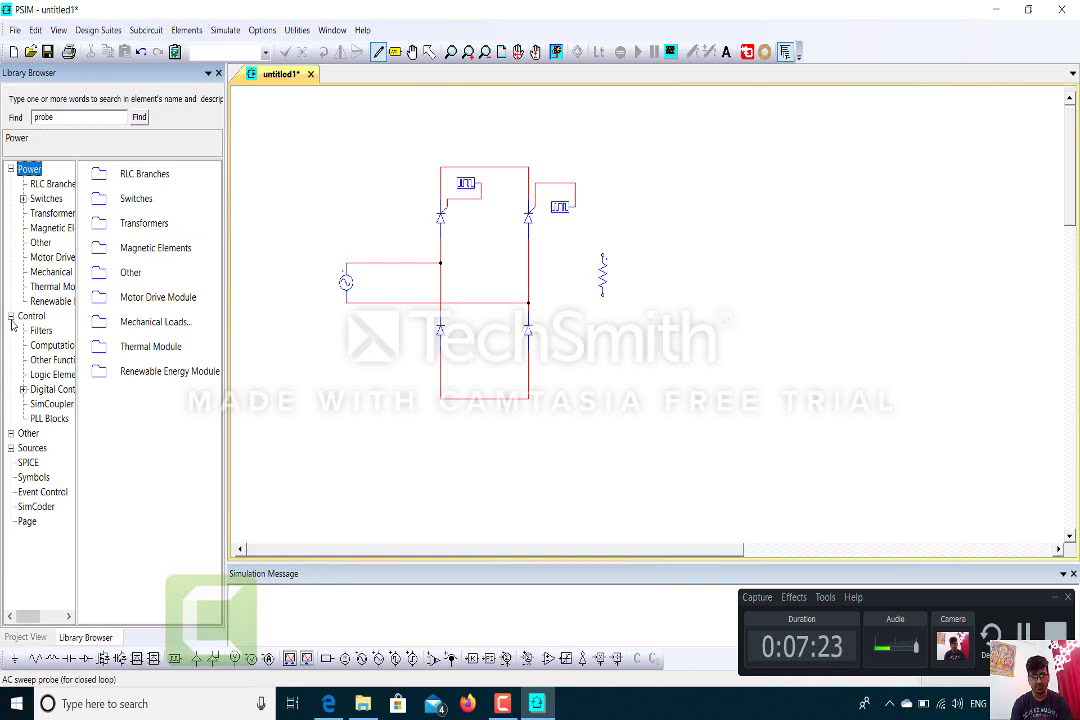
{"action": "left_click", "coordinate": [11, 434]}
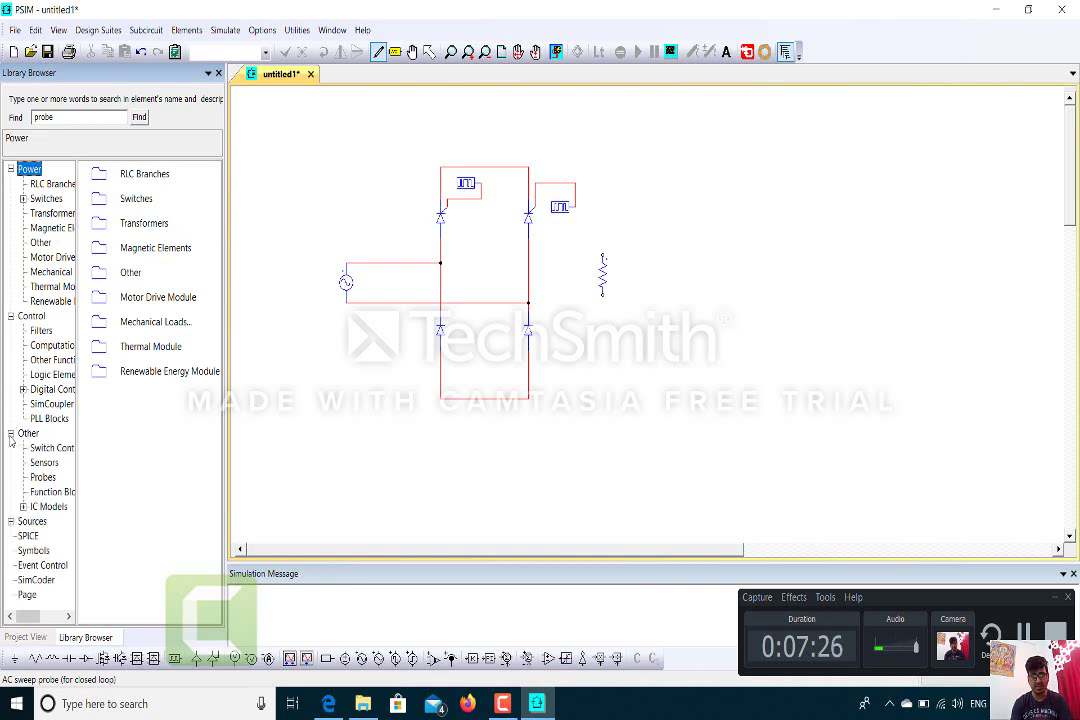
{"action": "left_click", "coordinate": [42, 480]}
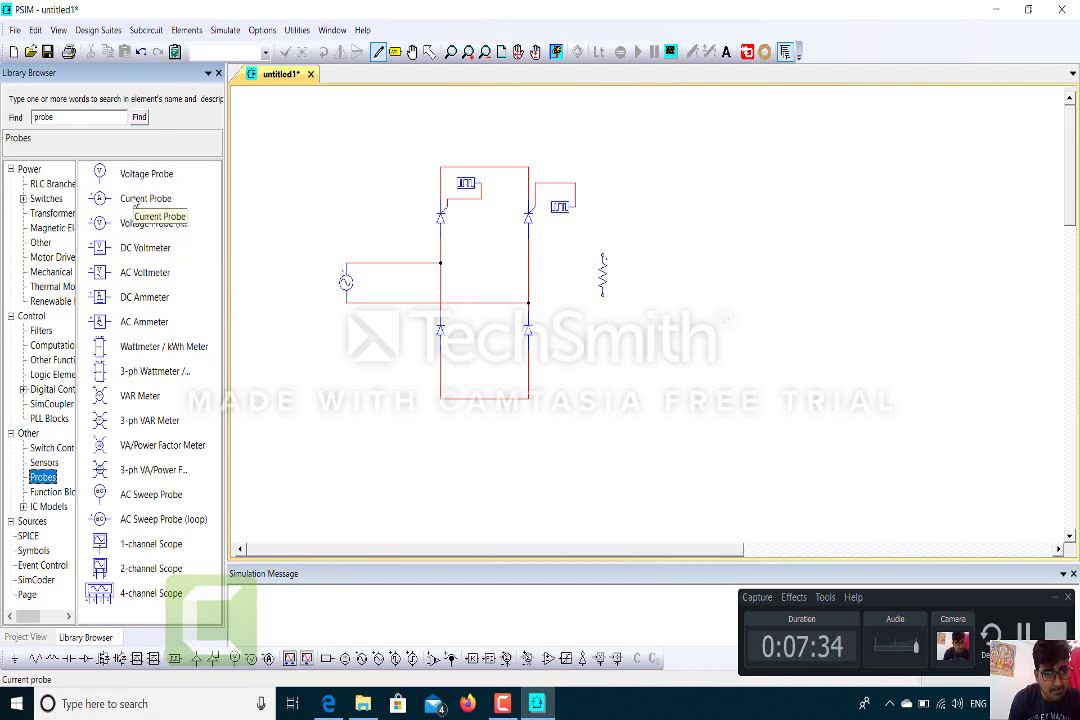
{"action": "left_click", "coordinate": [137, 204]}
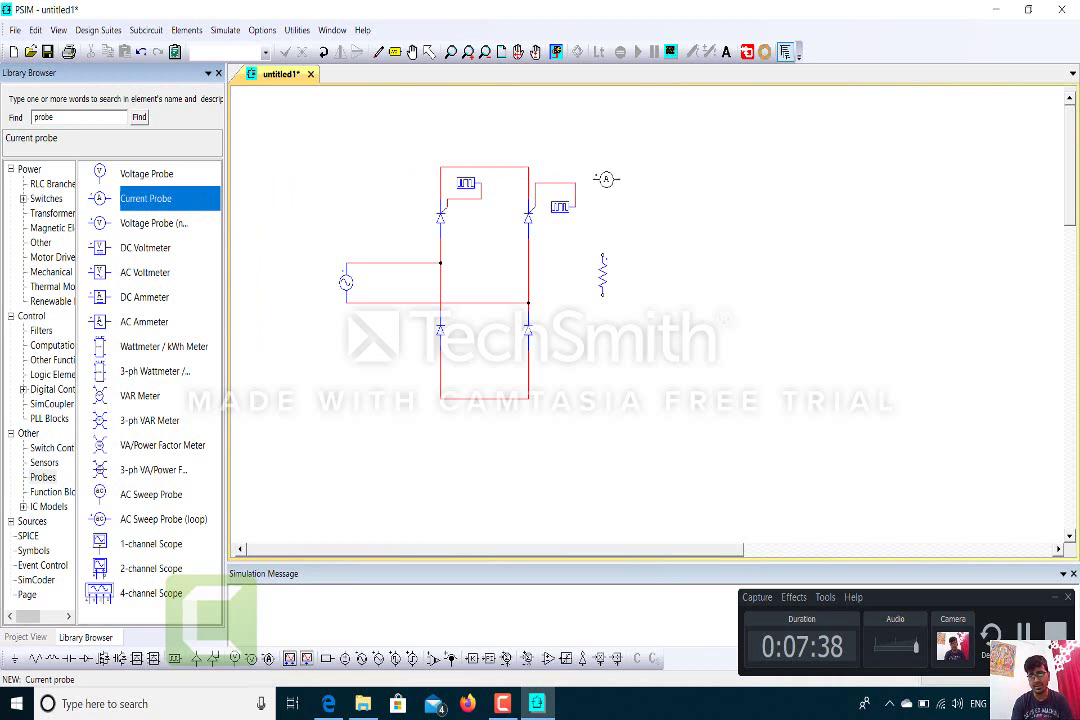
{"action": "right_click", "coordinate": [601, 183]}
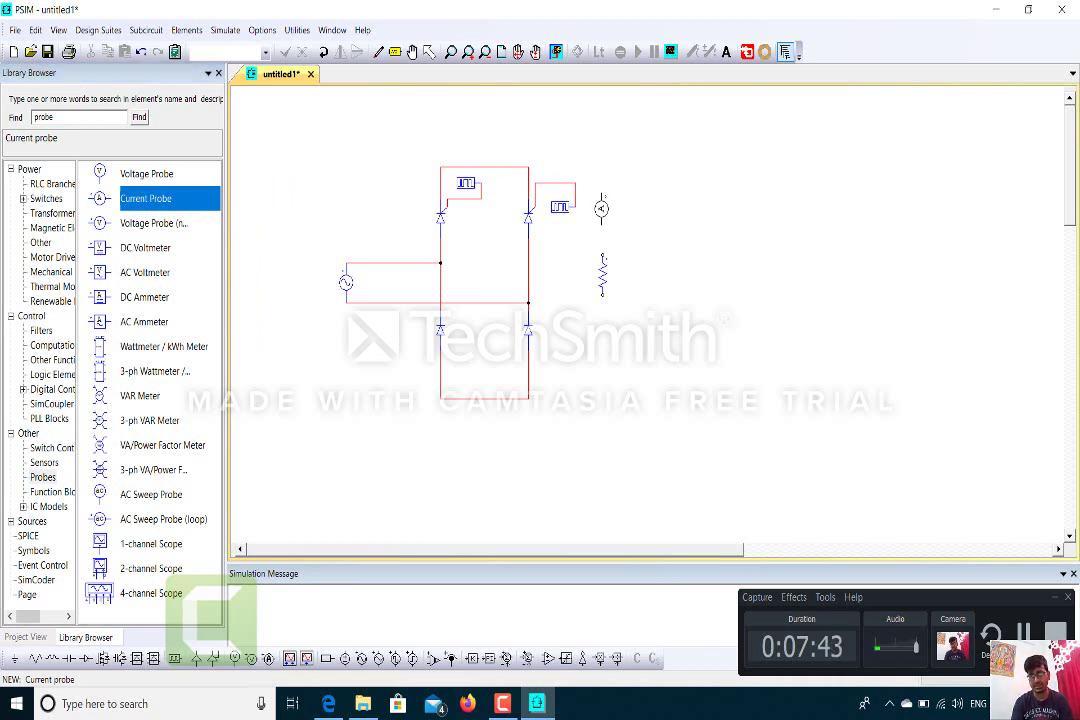
{"action": "left_click", "coordinate": [601, 208]}
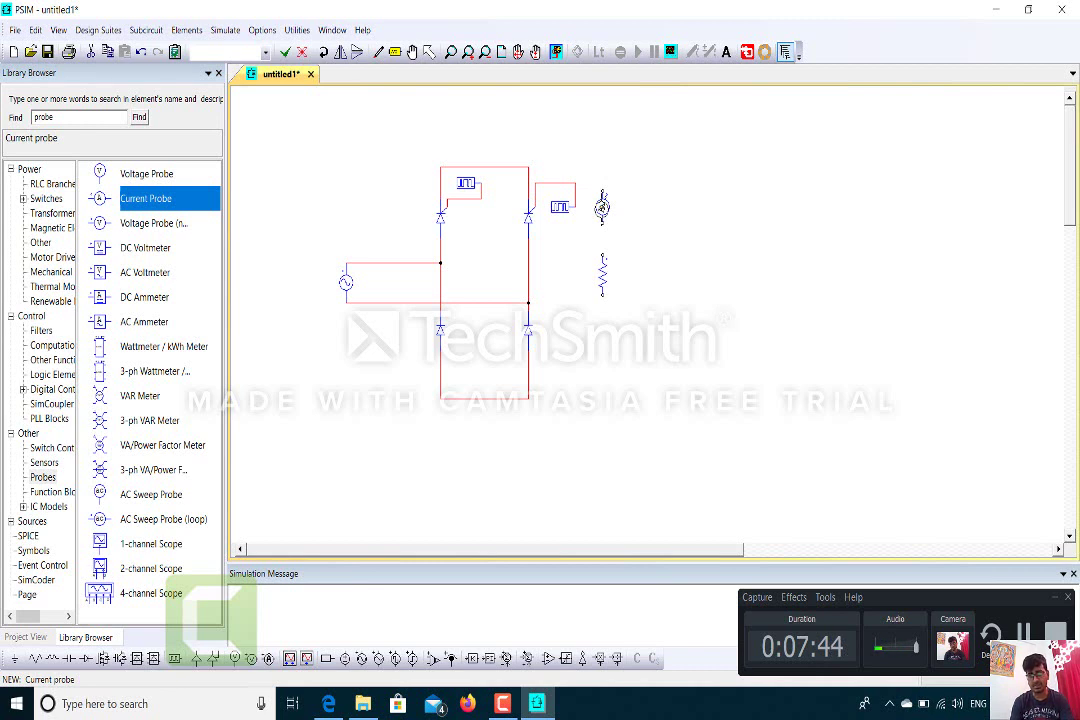
{"action": "left_click", "coordinate": [487, 212]}
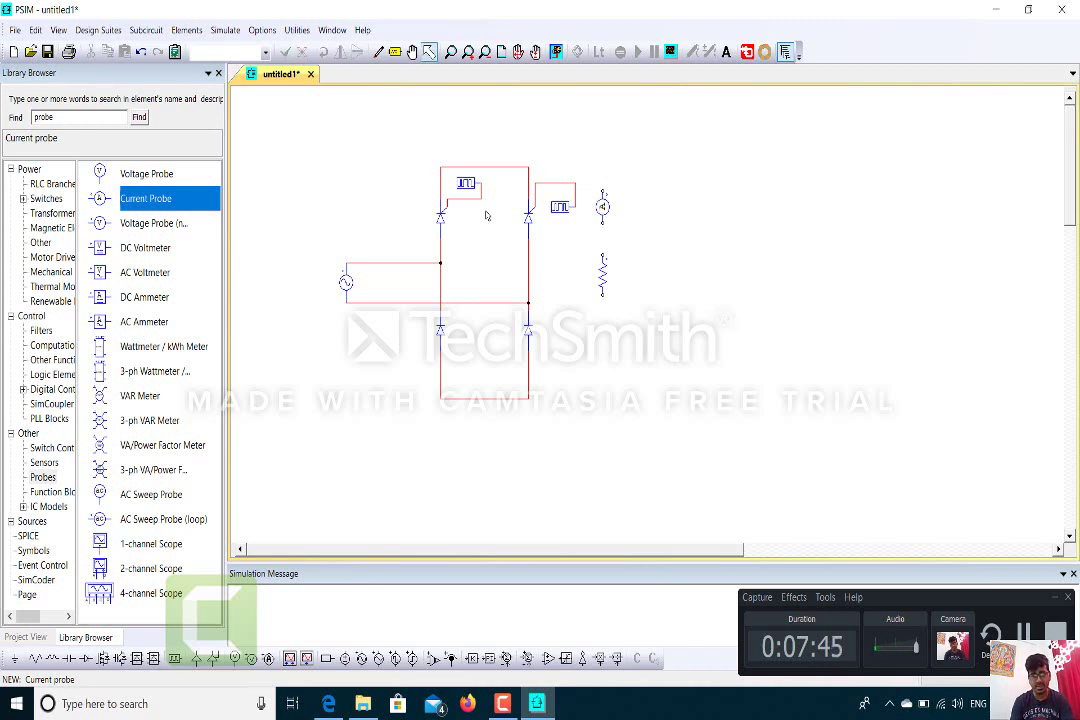
Place a vertical two-node voltage probe to the right of the resistor.
{"action": "left_click", "coordinate": [129, 228]}
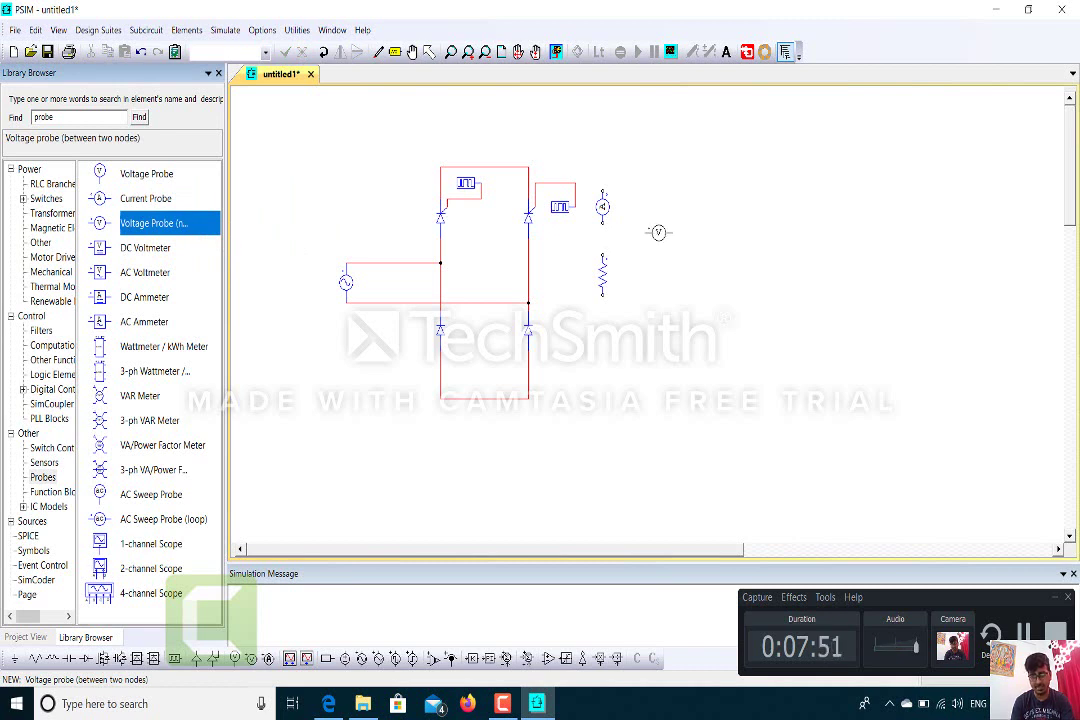
{"action": "left_click", "coordinate": [657, 245]}
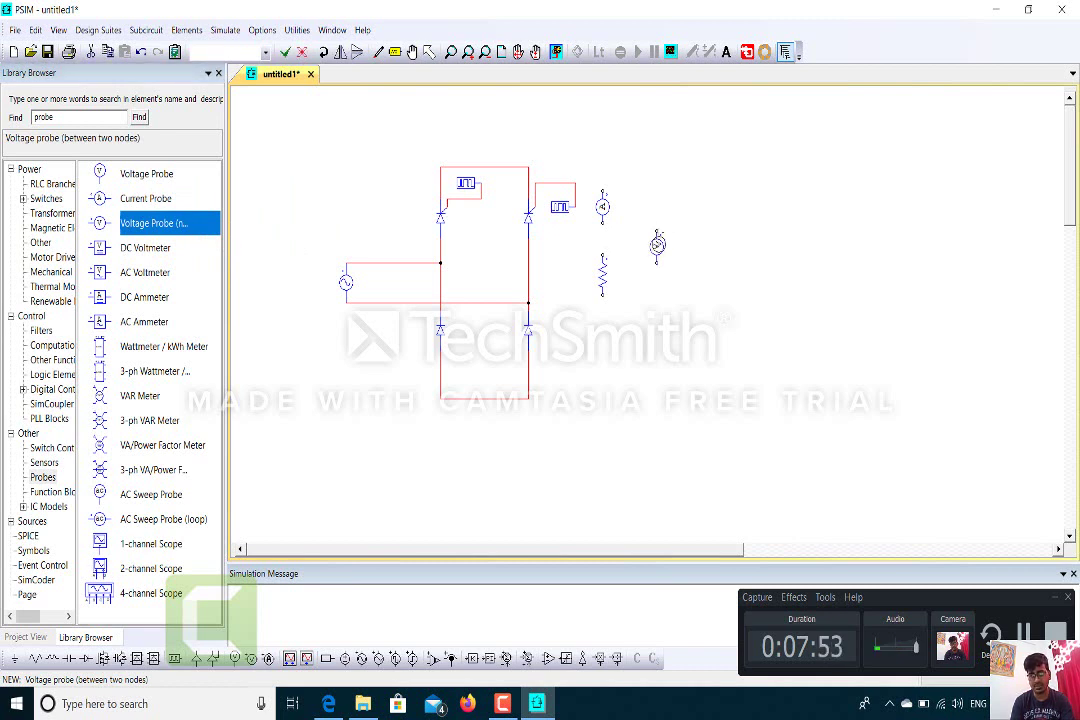
{"action": "key", "text": "Escape"}
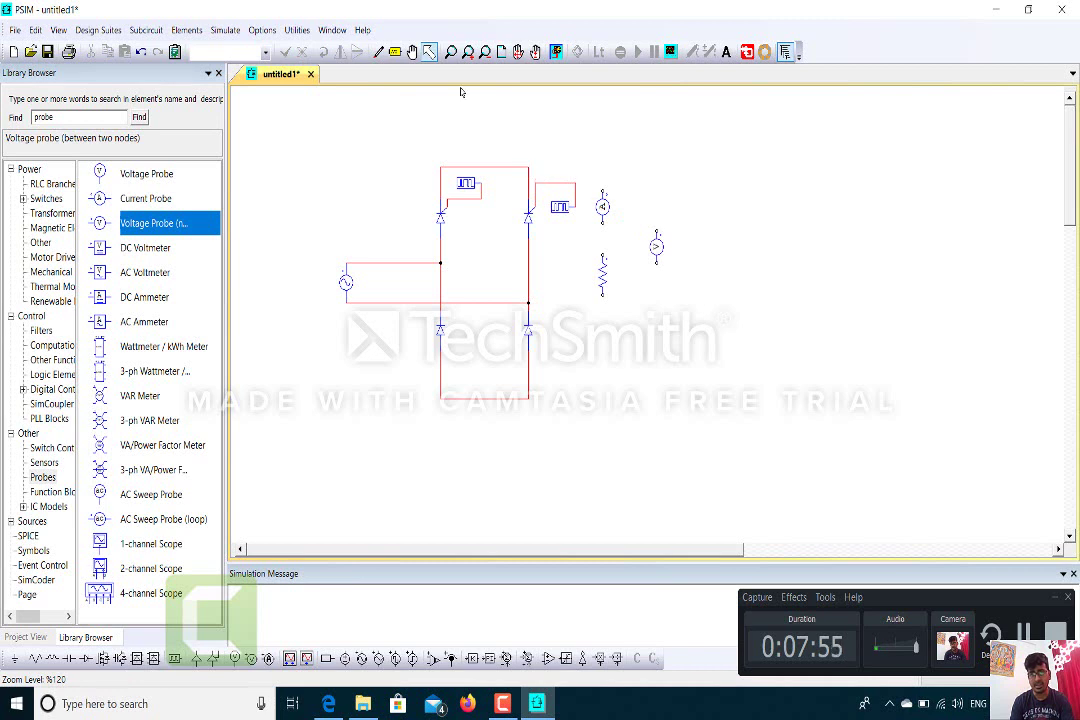
Wire the current probe and resistor in series between the bridge's upper and lower output rails.
{"action": "left_click", "coordinate": [378, 51]}
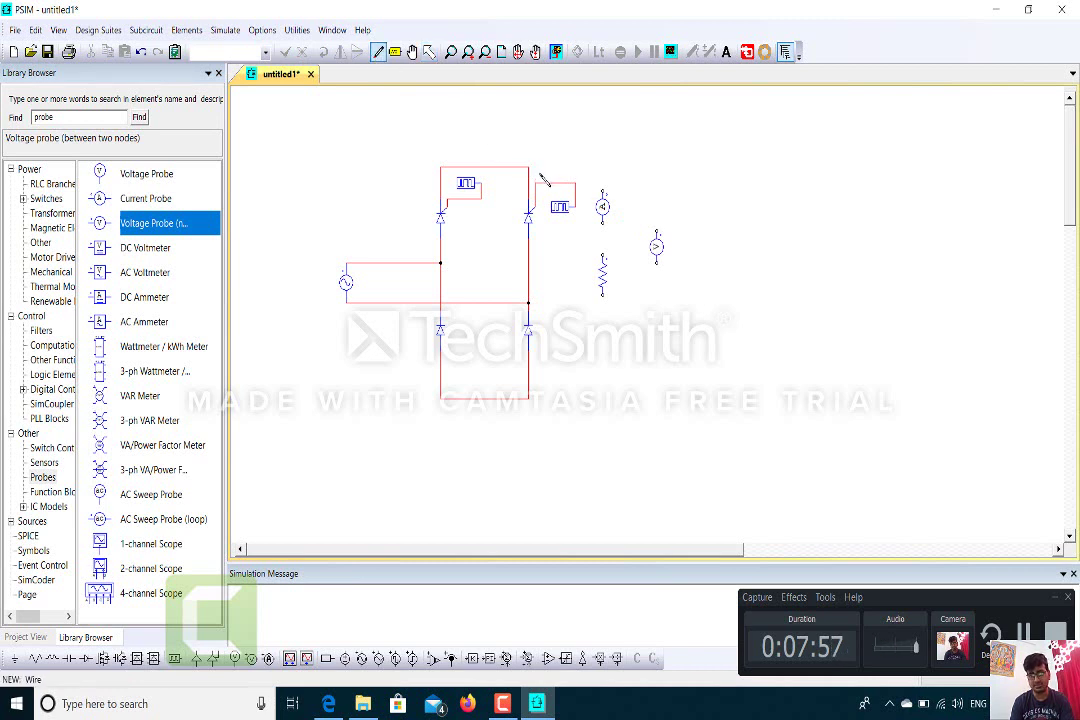
{"action": "mouse_move", "coordinate": [531, 170]}
{"action": "left_mouse_down"}
{"action": "mouse_move", "coordinate": [603, 168]}
{"action": "mouse_move", "coordinate": [604, 188]}
{"action": "left_mouse_up"}
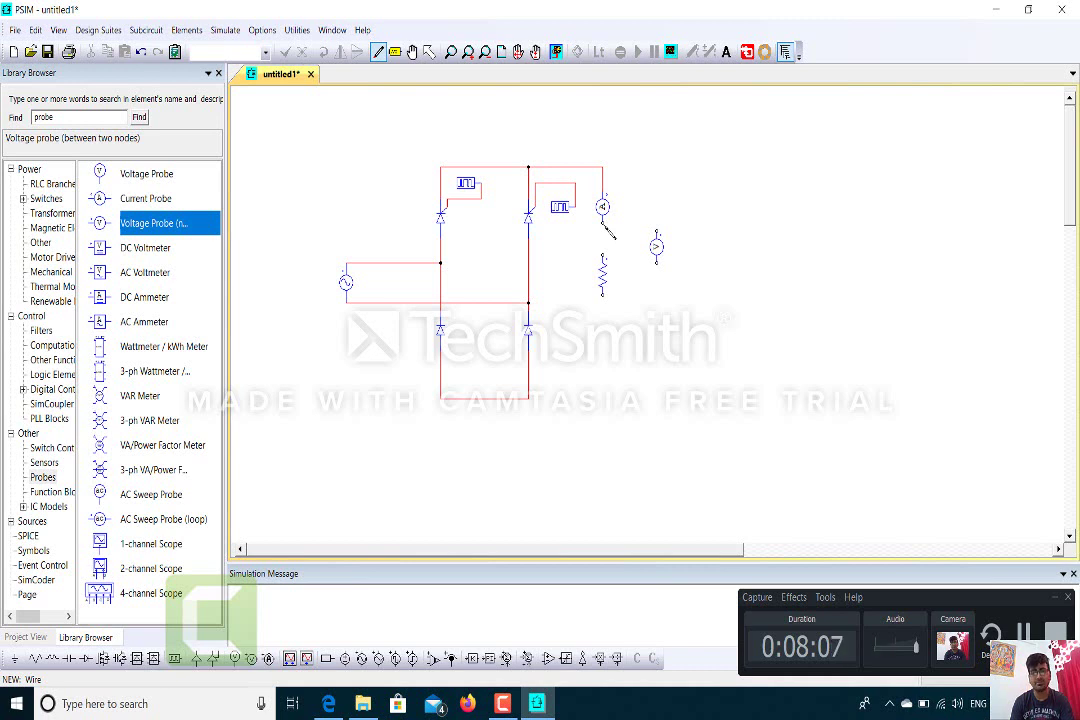
{"action": "left_click_drag", "start_coordinate": [603, 218], "coordinate": [603, 256]}
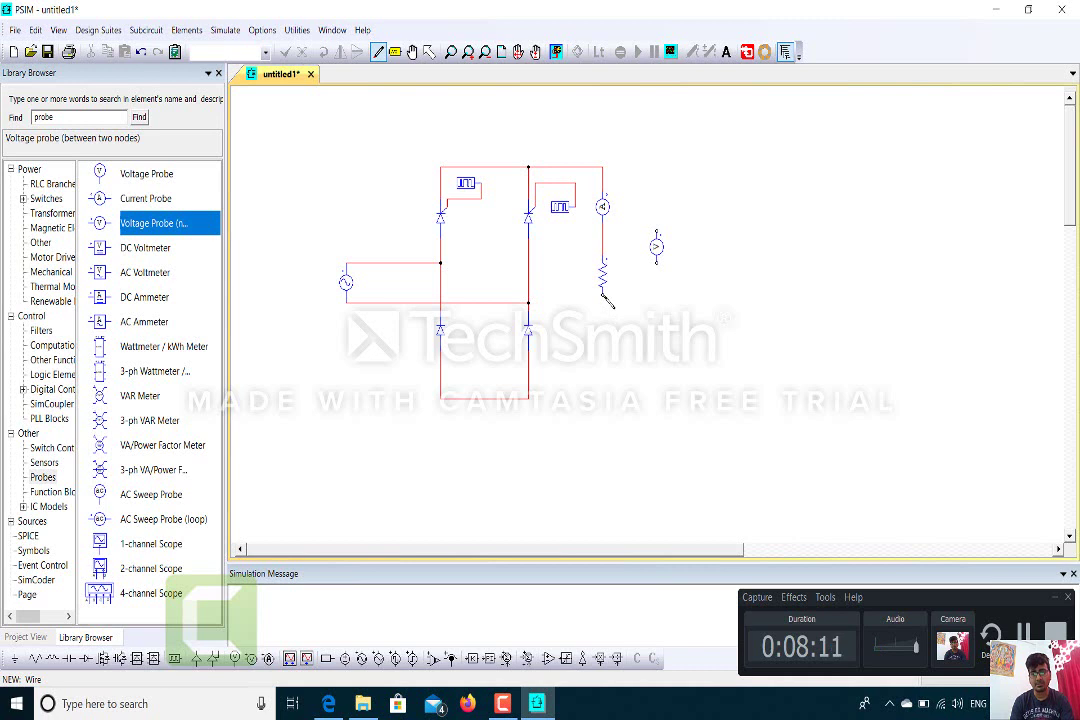
{"action": "left_click_drag", "start_coordinate": [603, 295], "coordinate": [603, 398]}
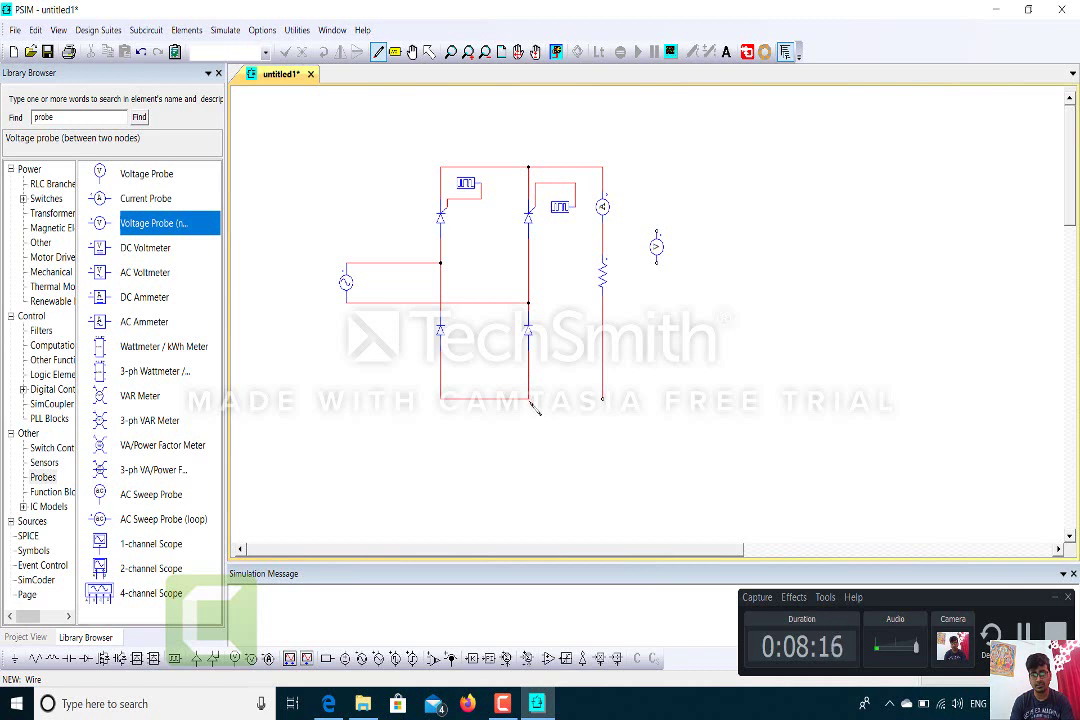
{"action": "left_click_drag", "start_coordinate": [531, 398], "coordinate": [602, 398]}
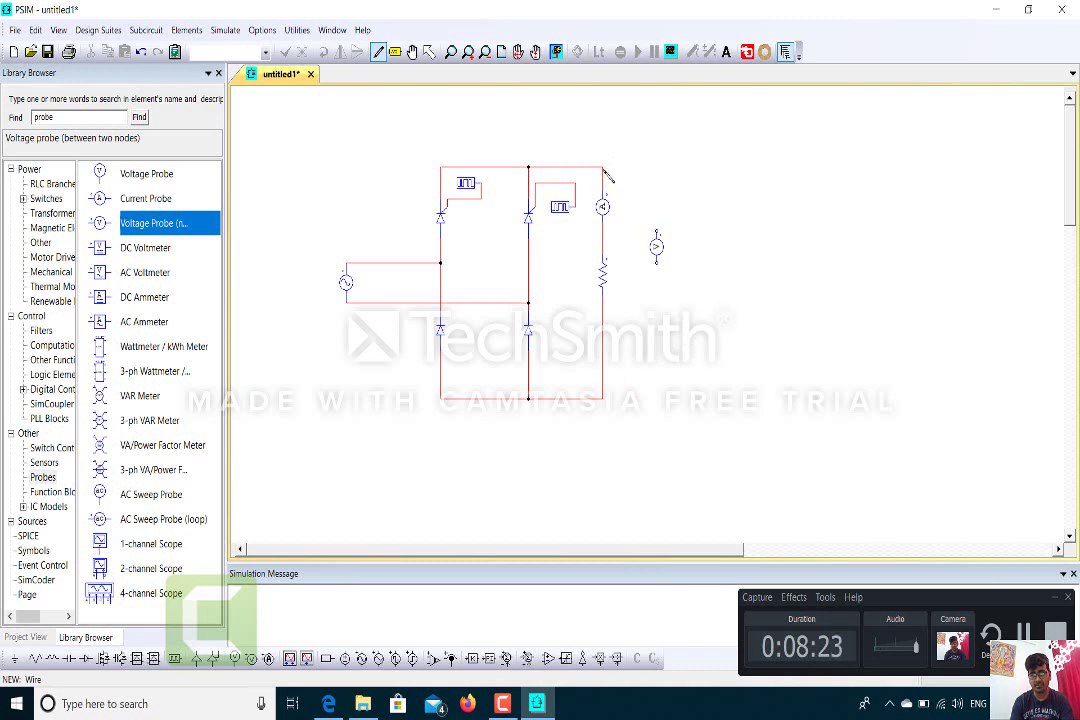
Wire the voltage probe across the load branch, from the upper output rail to the lower one.
{"action": "left_click_drag", "start_coordinate": [605, 168], "coordinate": [657, 237]}
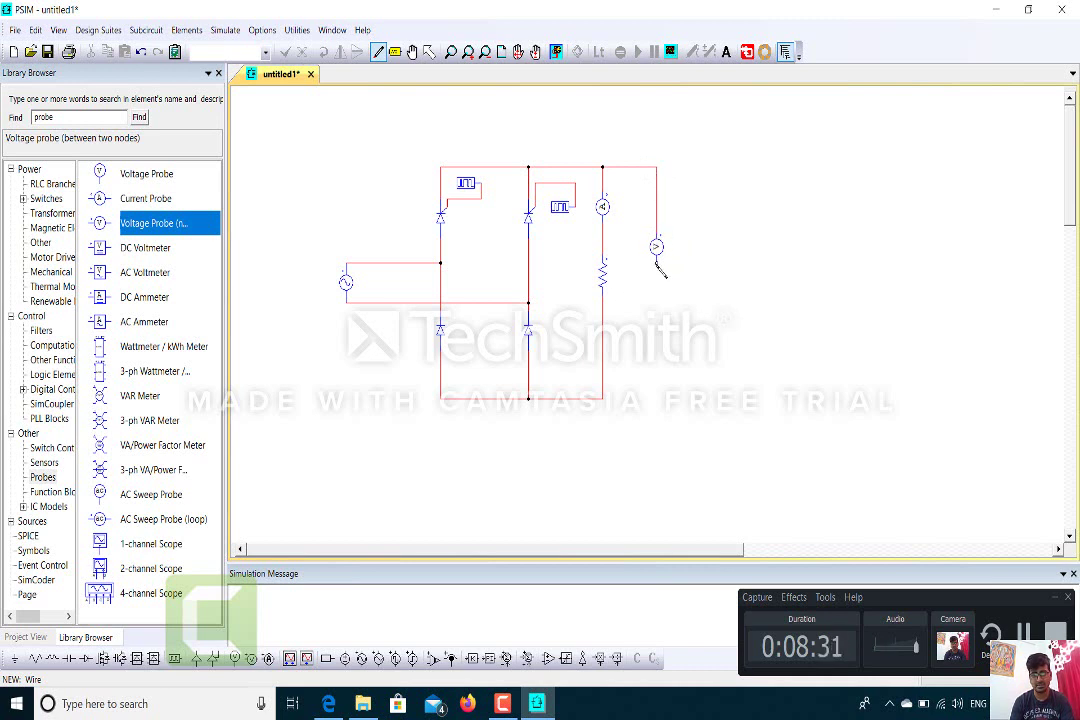
{"action": "left_click_drag", "start_coordinate": [657, 262], "coordinate": [656, 398]}
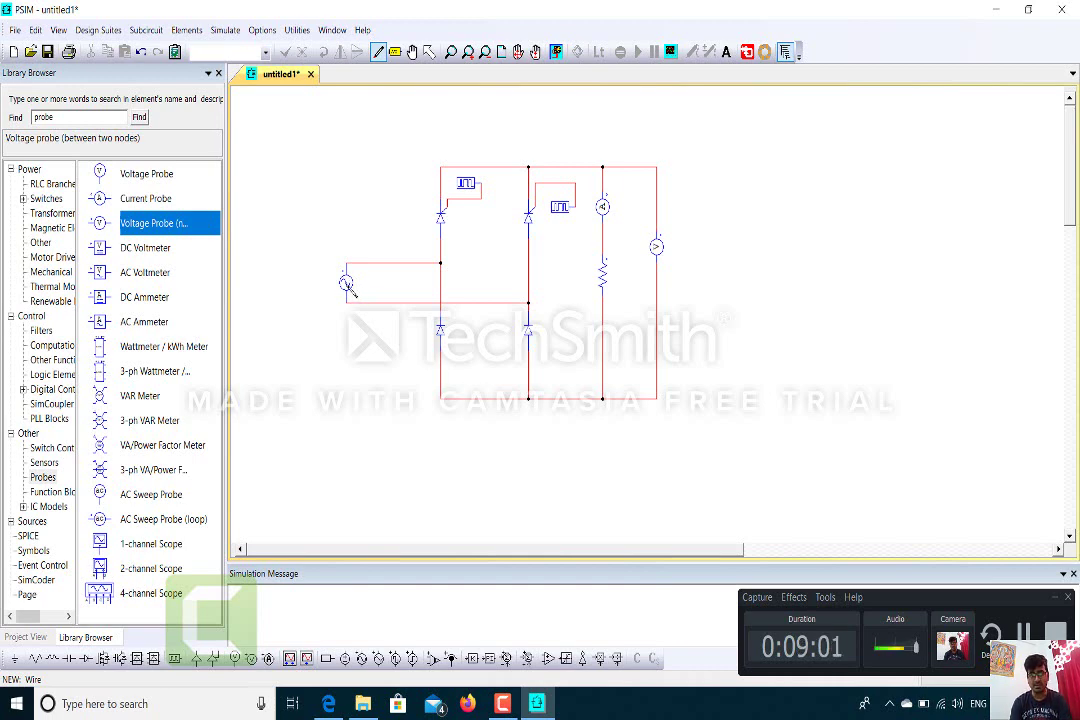
{"action": "key", "text": "Escape"}
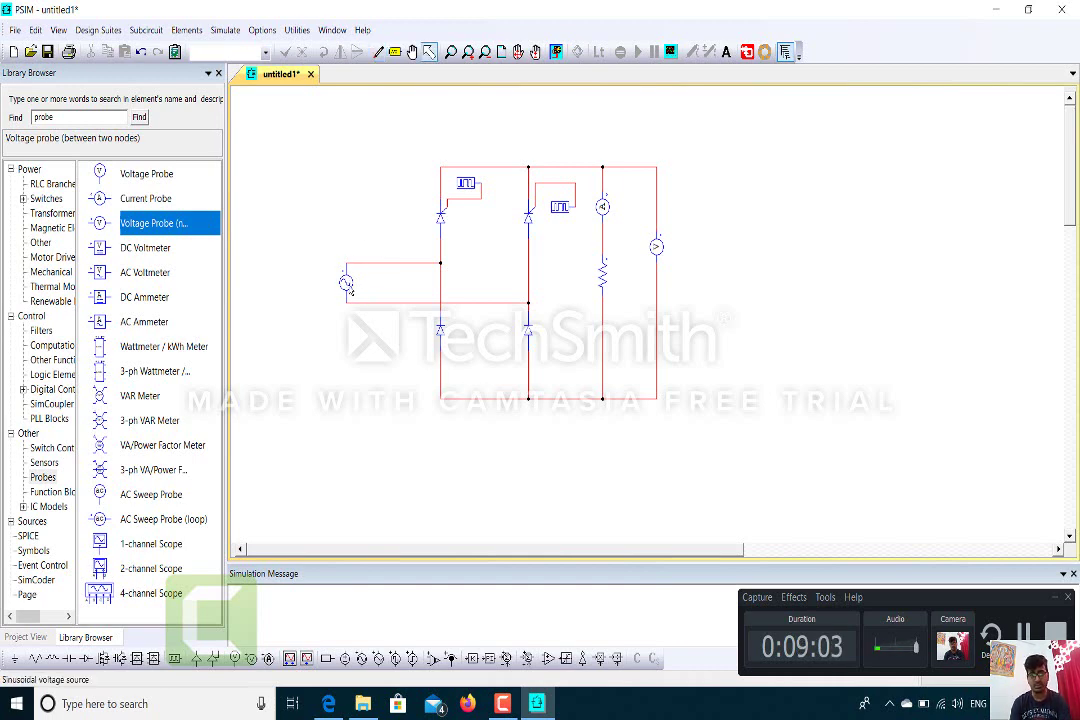
Rename the sinusoidal voltage source as Vs and set its peak amplitude to 230.
{"action": "double_click", "coordinate": [346, 283]}
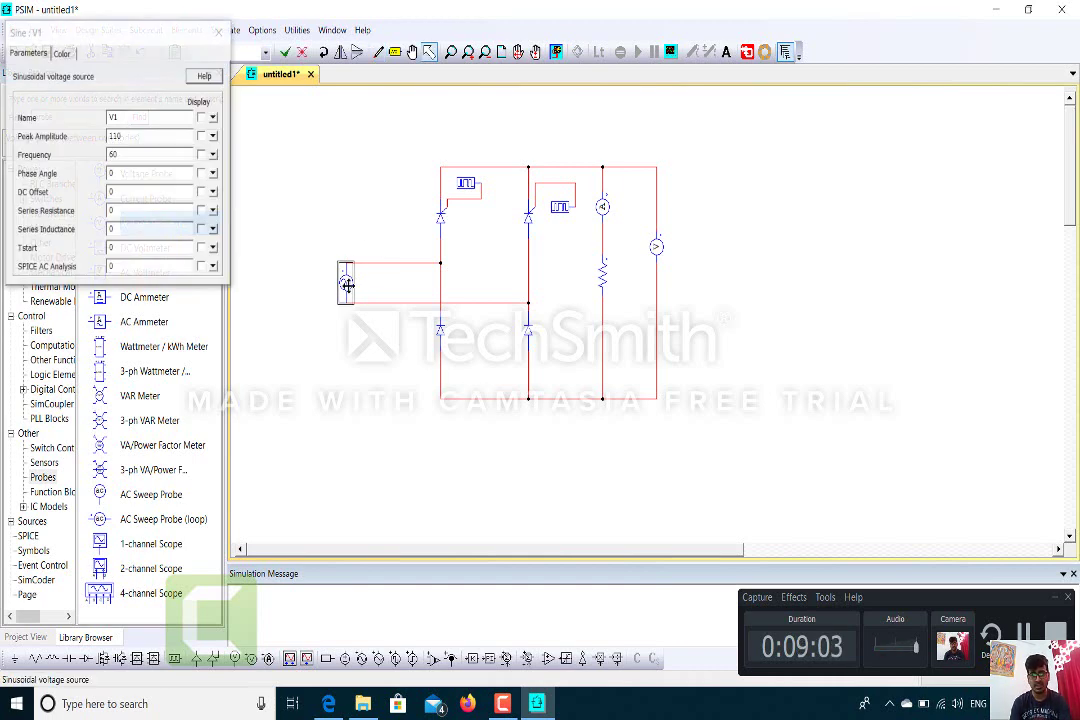
{"action": "left_click", "coordinate": [127, 118]}
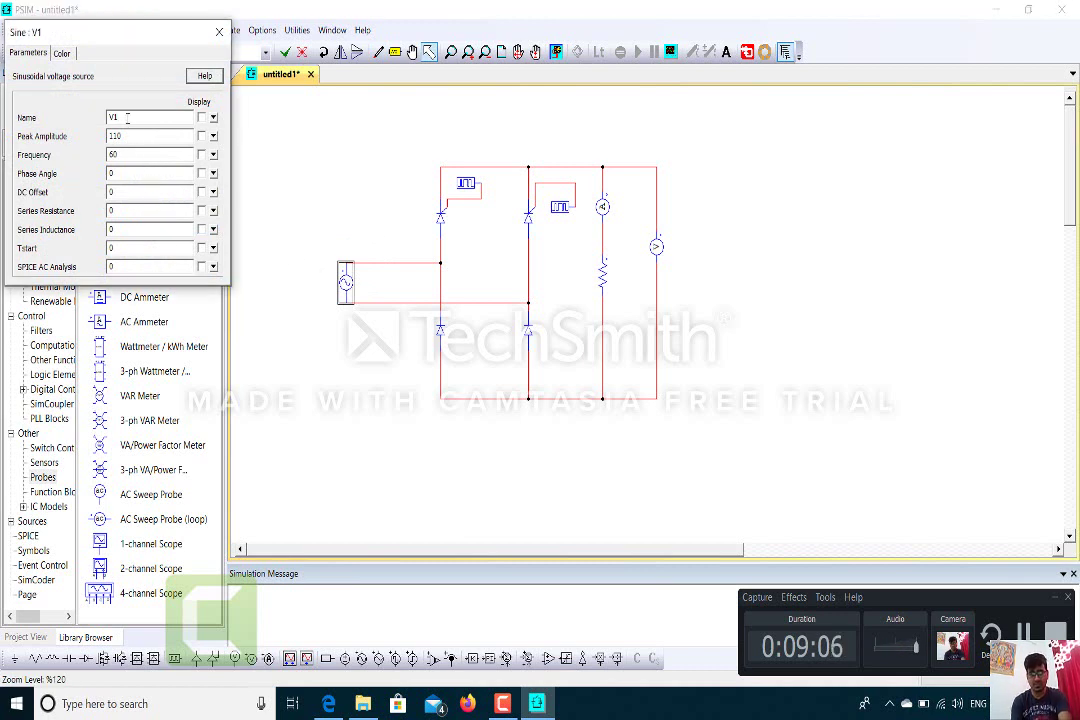
{"action": "key", "text": "BackSpace"}
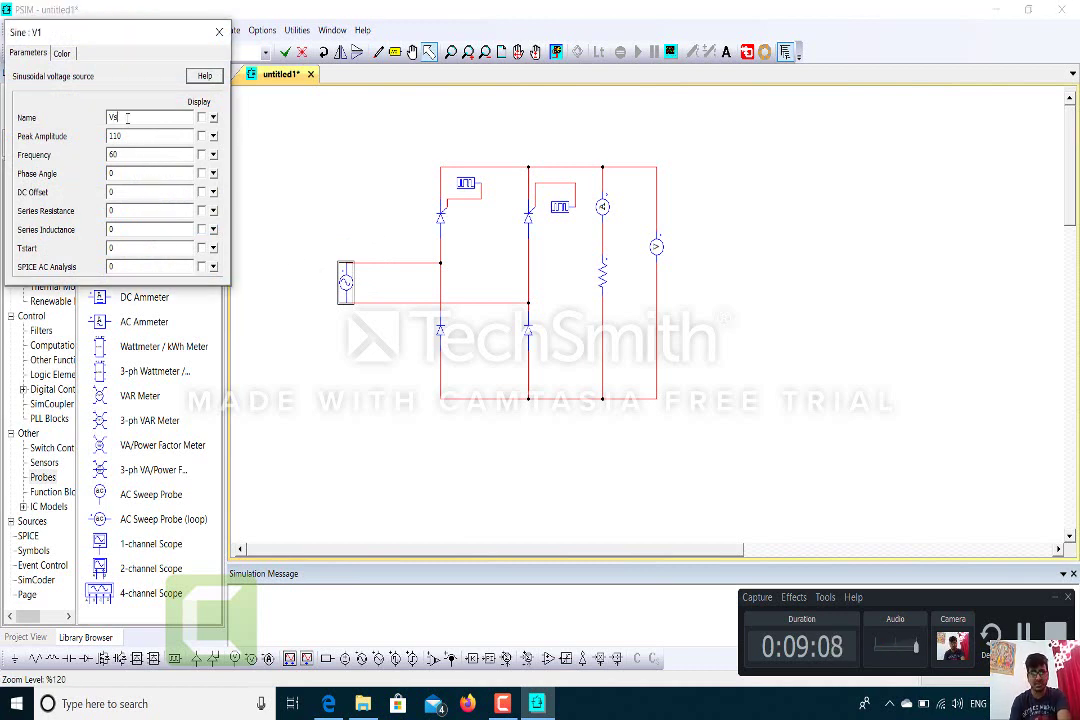
{"action": "type", "text": "s"}
{"action": "left_click", "coordinate": [128, 136]}
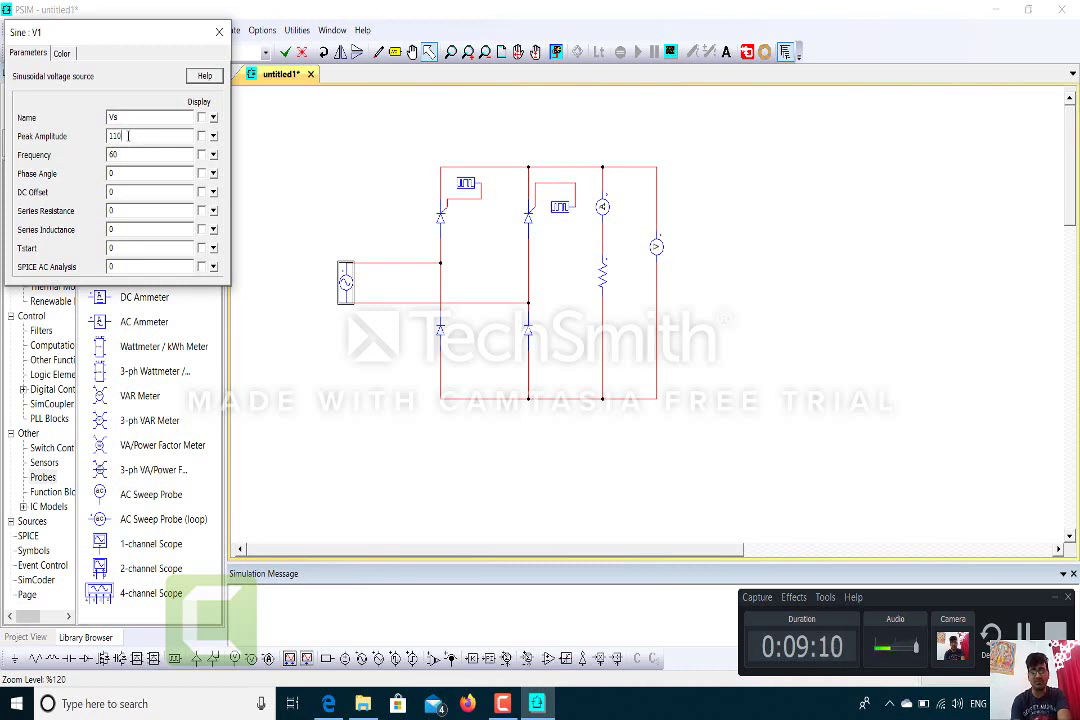
{"action": "key", "text": "BackSpace"}
{"action": "key", "text": "BackSpace"}
{"action": "key", "text": "BackSpace"}
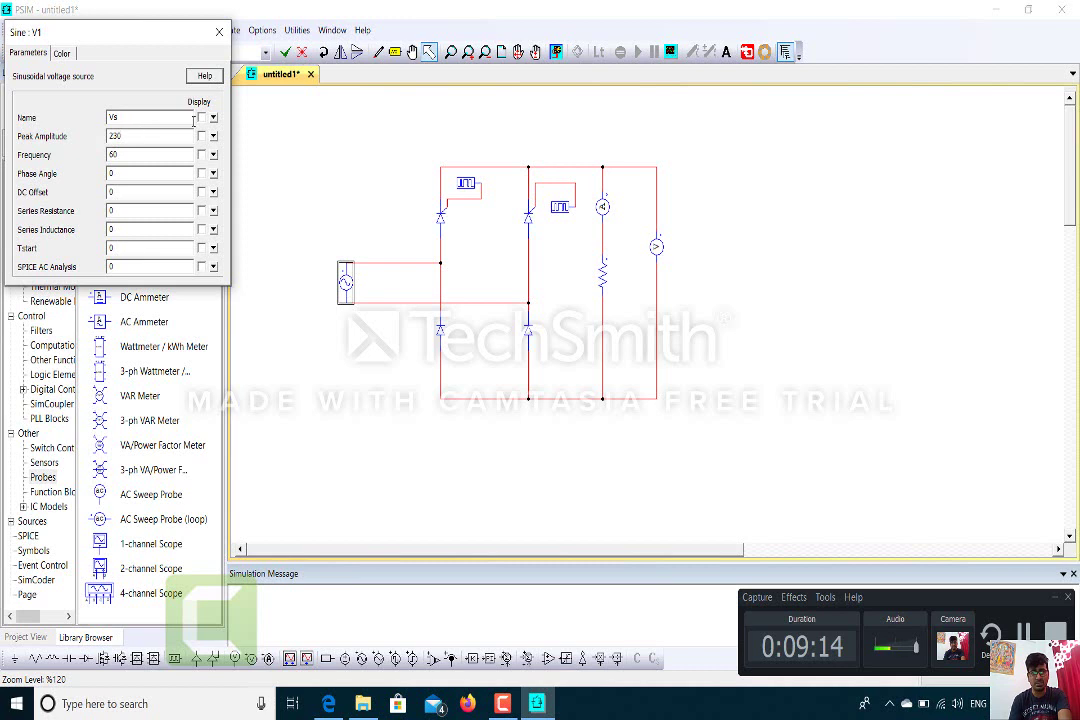
Set the source frequency to 50 and display the source's name, peak amplitude and frequency on the schematic.
{"action": "double_click", "coordinate": [120, 155]}
{"action": "type", "text": "50"}
{"action": "left_click", "coordinate": [201, 155]}
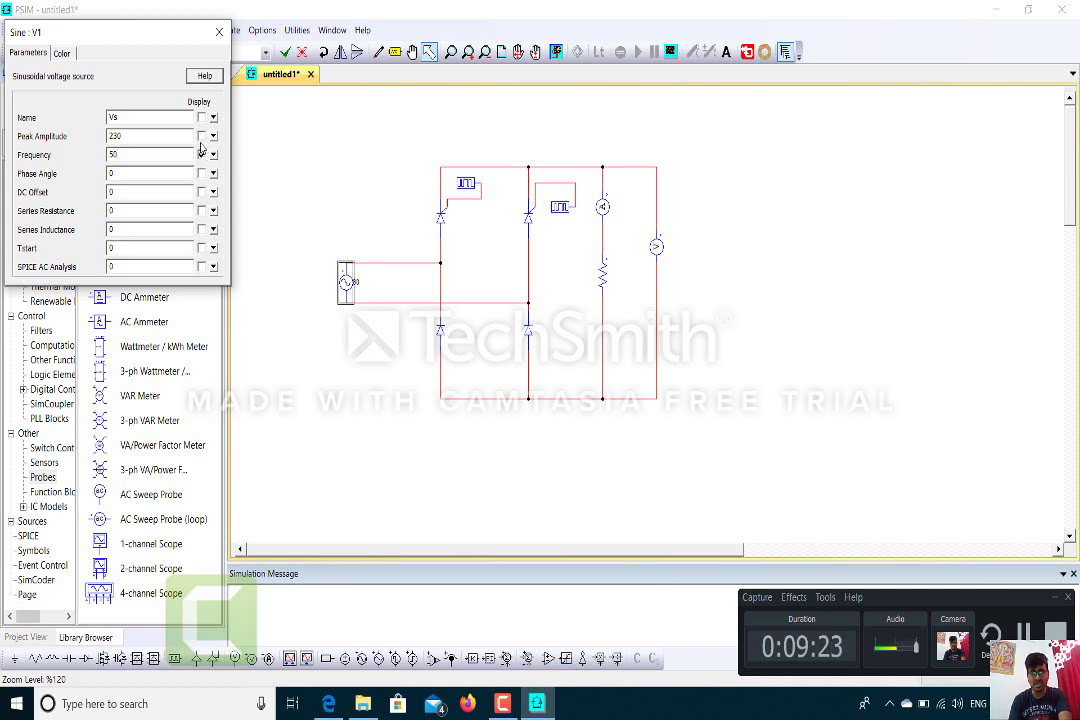
{"action": "left_click", "coordinate": [201, 136]}
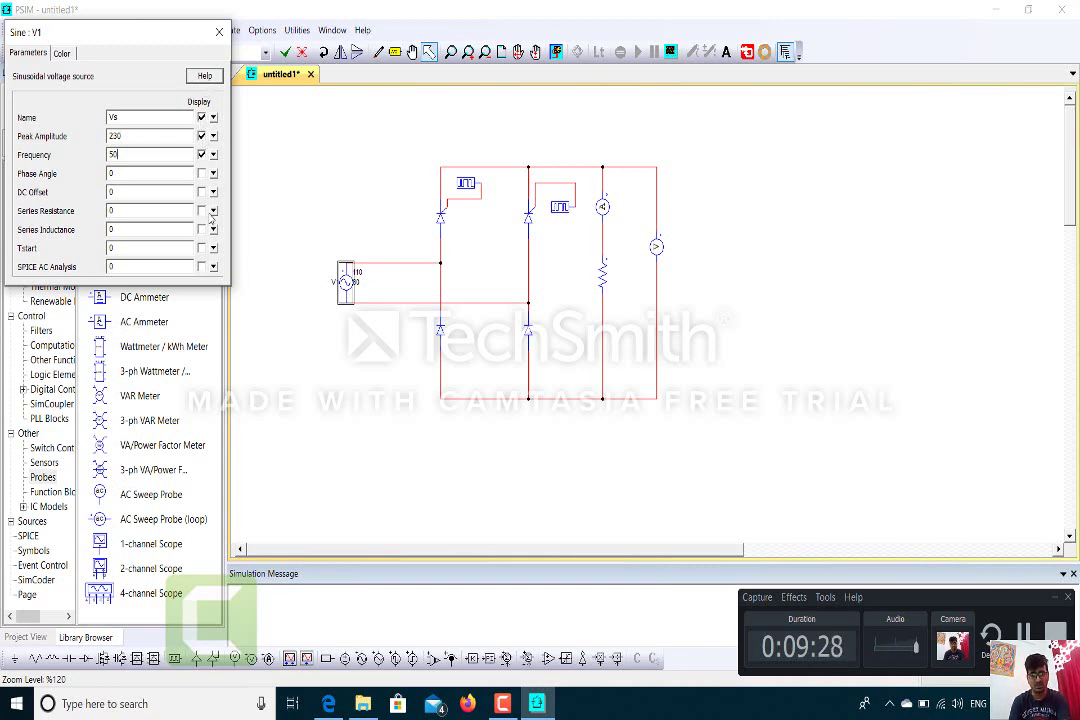
{"action": "key", "text": "Return"}
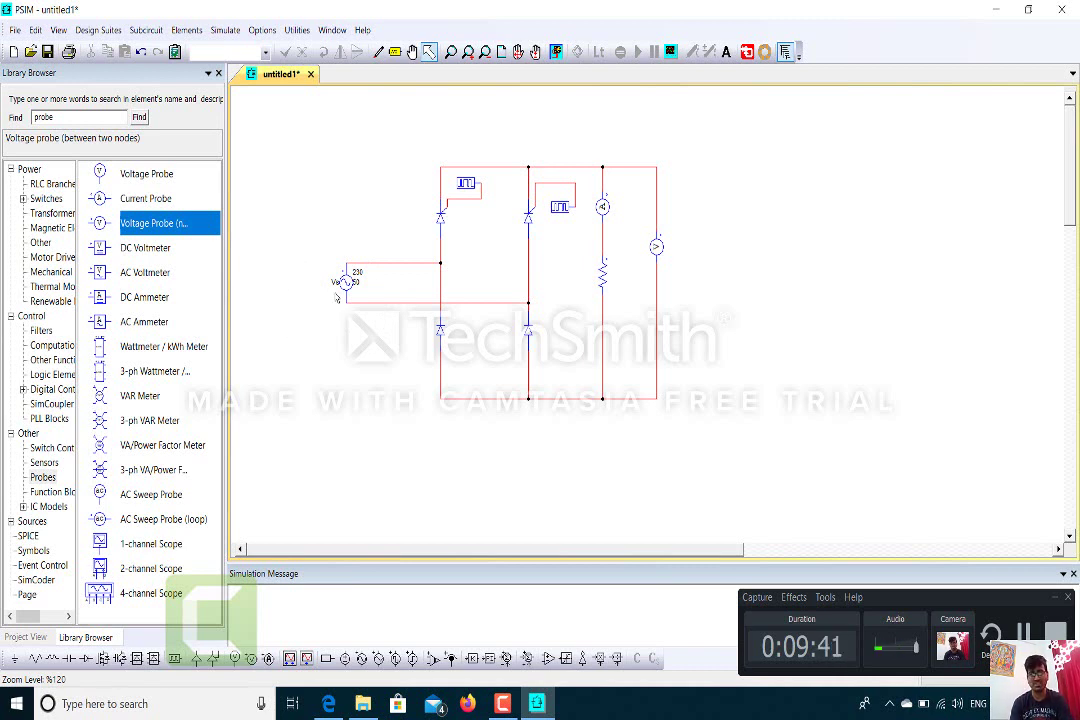
Rename the left thyristor as T1 and display its name on the schematic.
{"action": "double_click", "coordinate": [441, 224]}
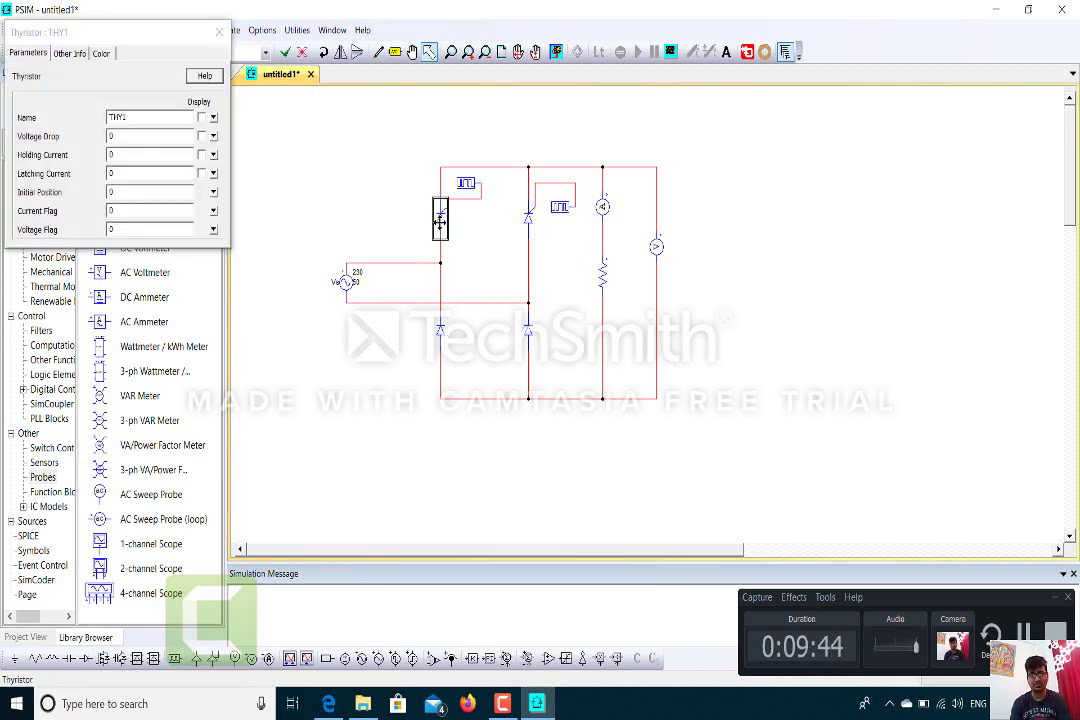
{"action": "left_click", "coordinate": [124, 117]}
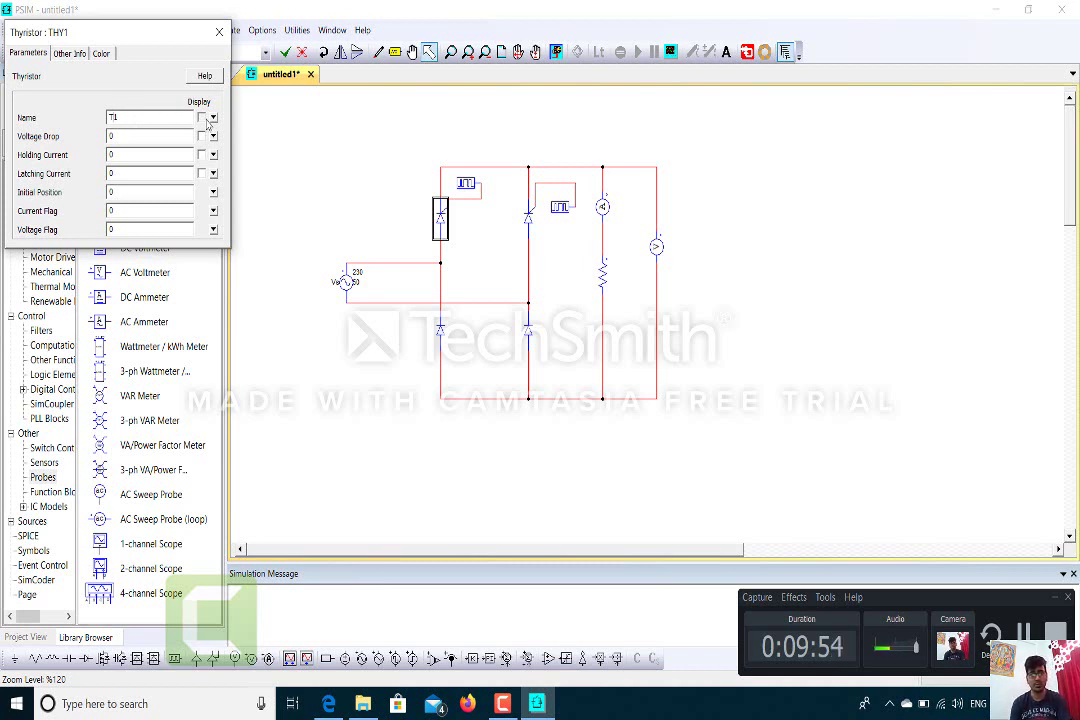
{"action": "left_click", "coordinate": [201, 118]}
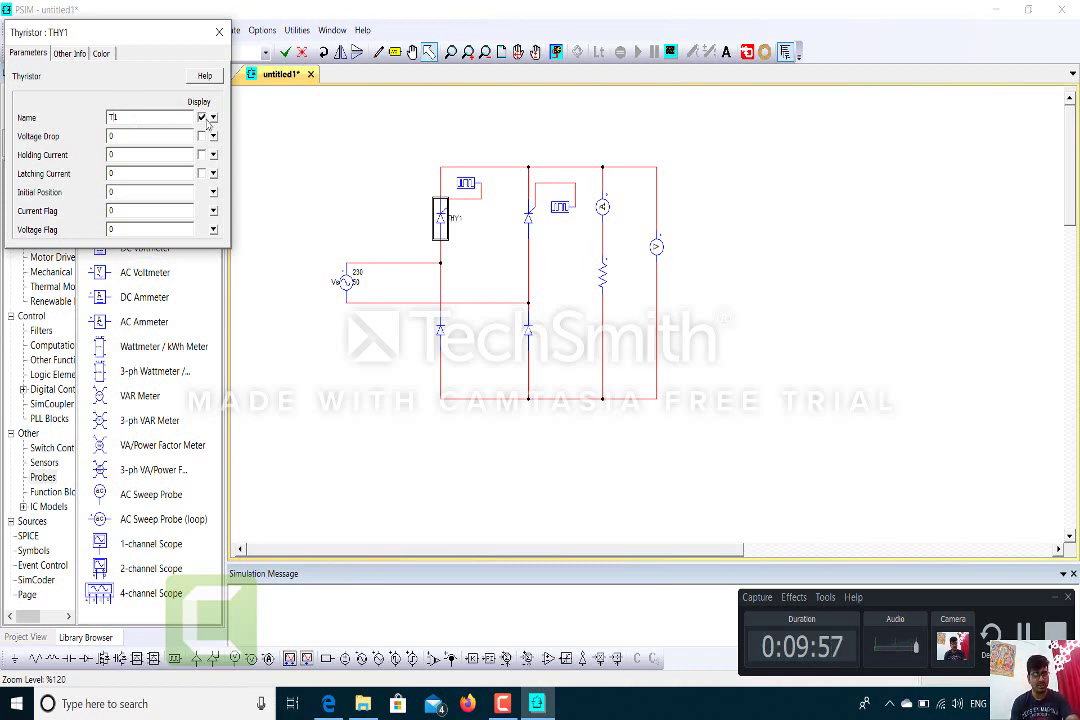
{"action": "left_click", "coordinate": [221, 35]}
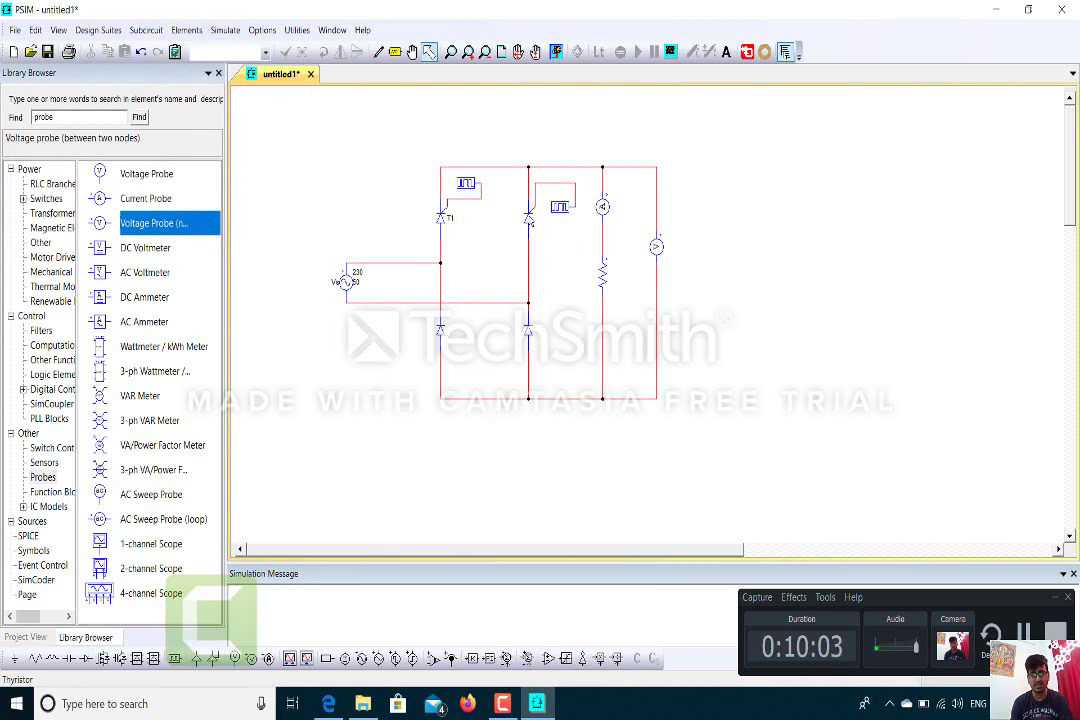
Rename the right thyristor as T2 and display its name on the schematic.
{"action": "double_click", "coordinate": [528, 215]}
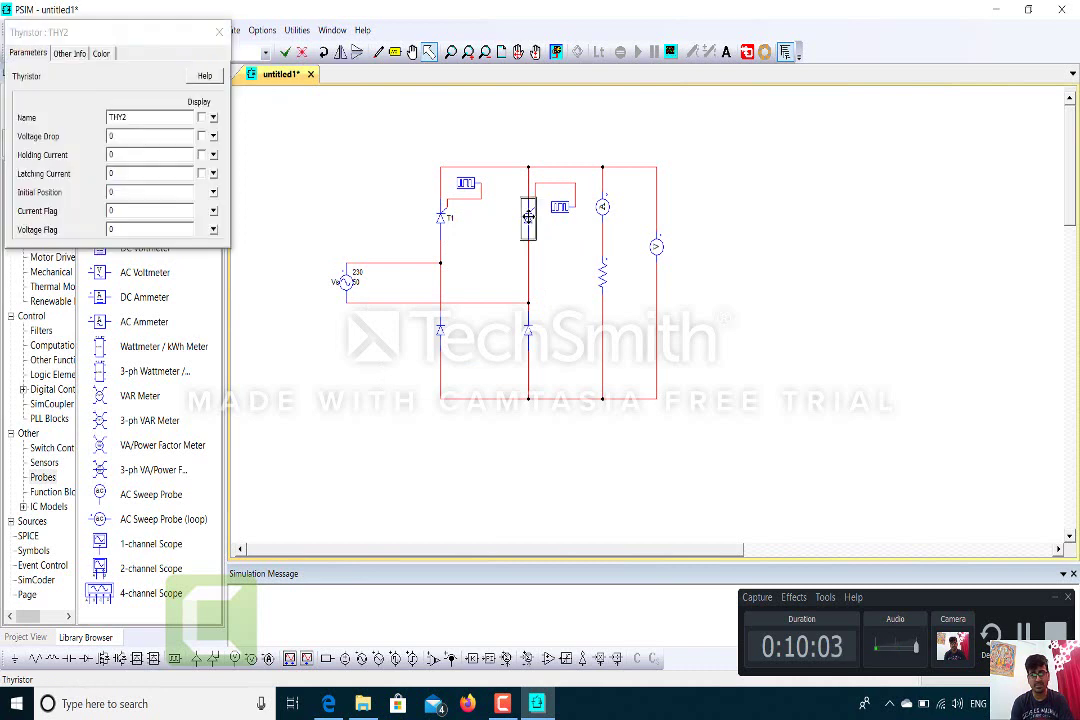
{"action": "left_click", "coordinate": [121, 117]}
{"action": "key", "text": "BackSpace"}
{"action": "key", "text": "BackSpace"}
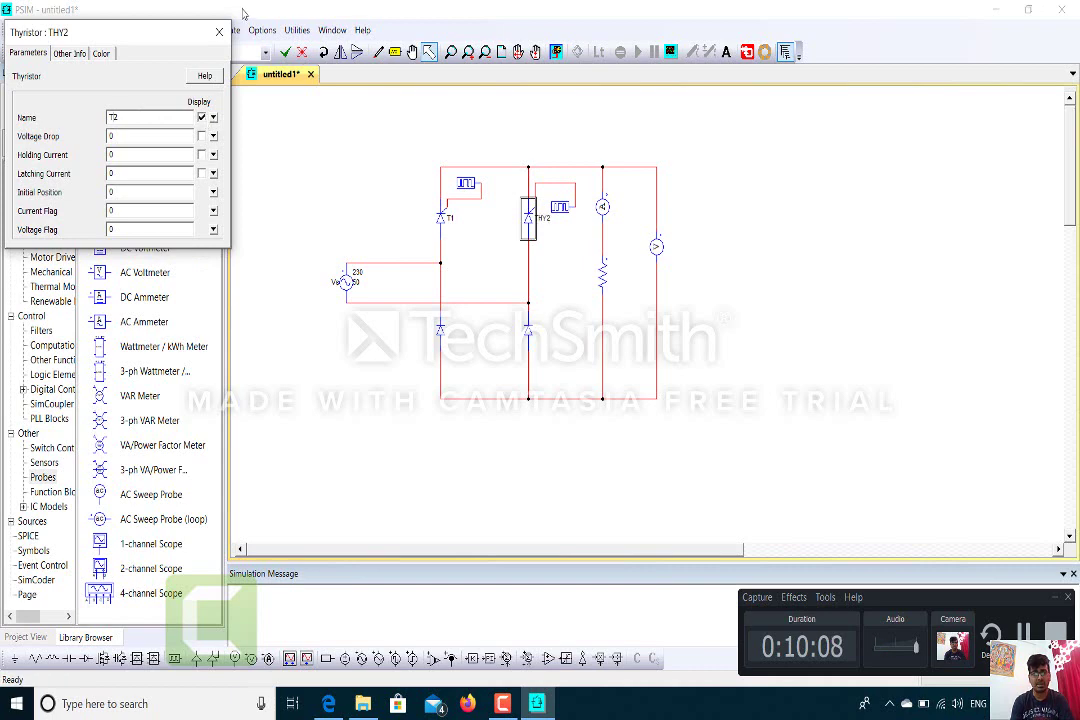
{"action": "left_click", "coordinate": [219, 32]}
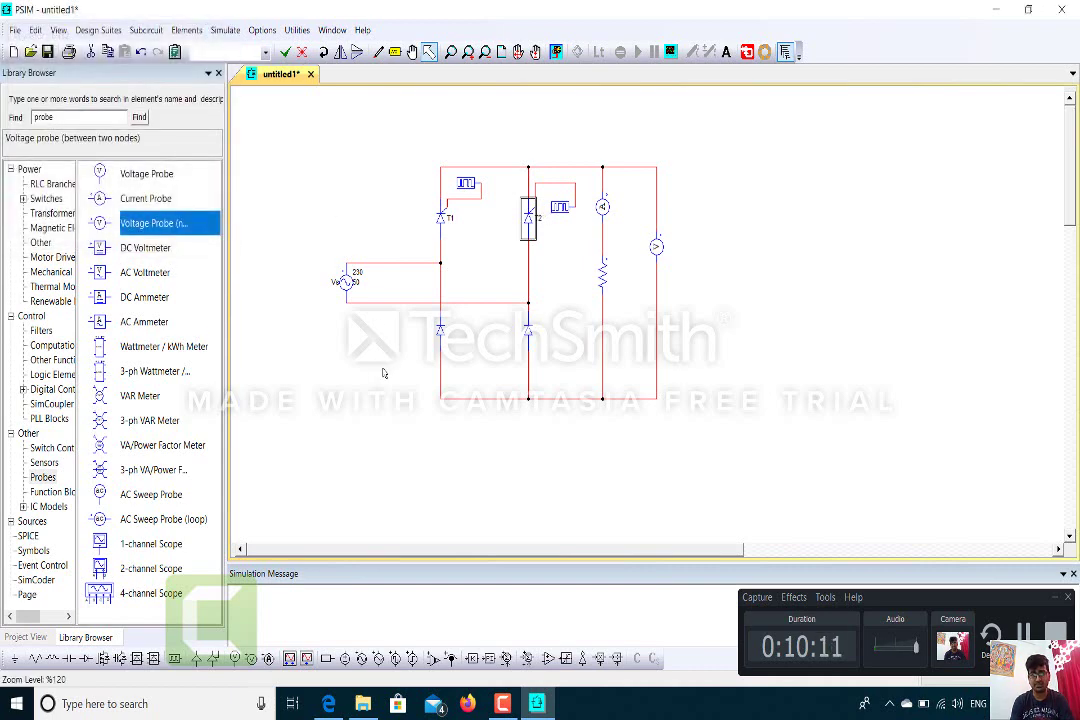
Display the names of the two lower diodes, D1 and D2, on the schematic.
{"action": "left_click", "coordinate": [450, 332]}
{"action": "double_click", "coordinate": [440, 331]}
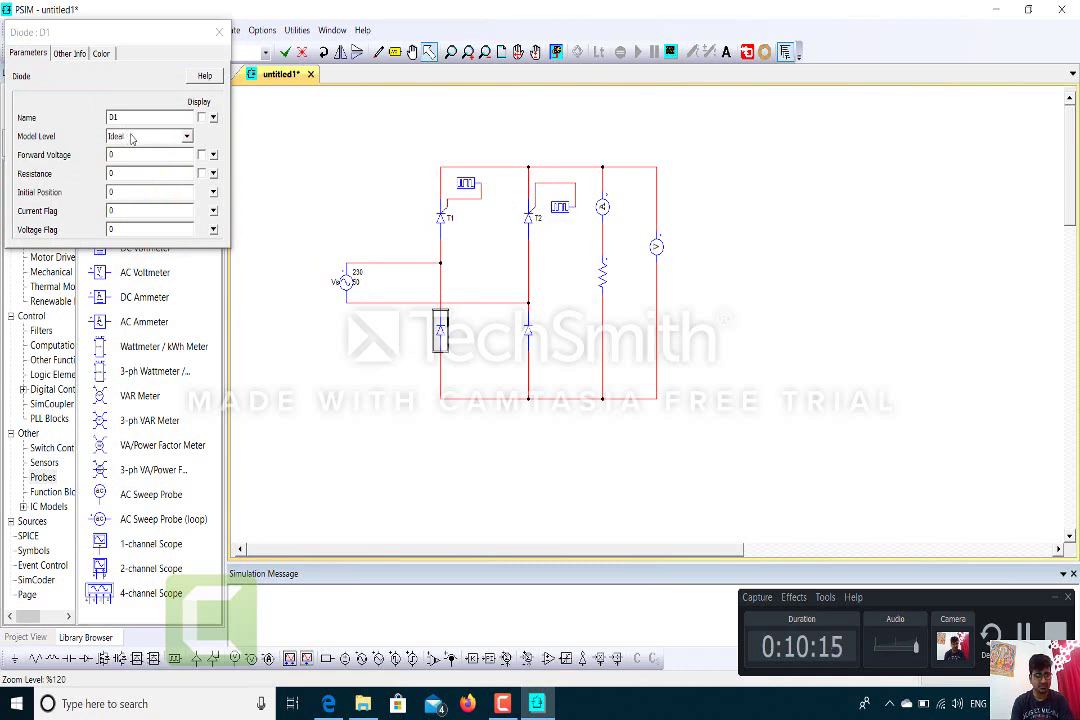
{"action": "left_click", "coordinate": [201, 117]}
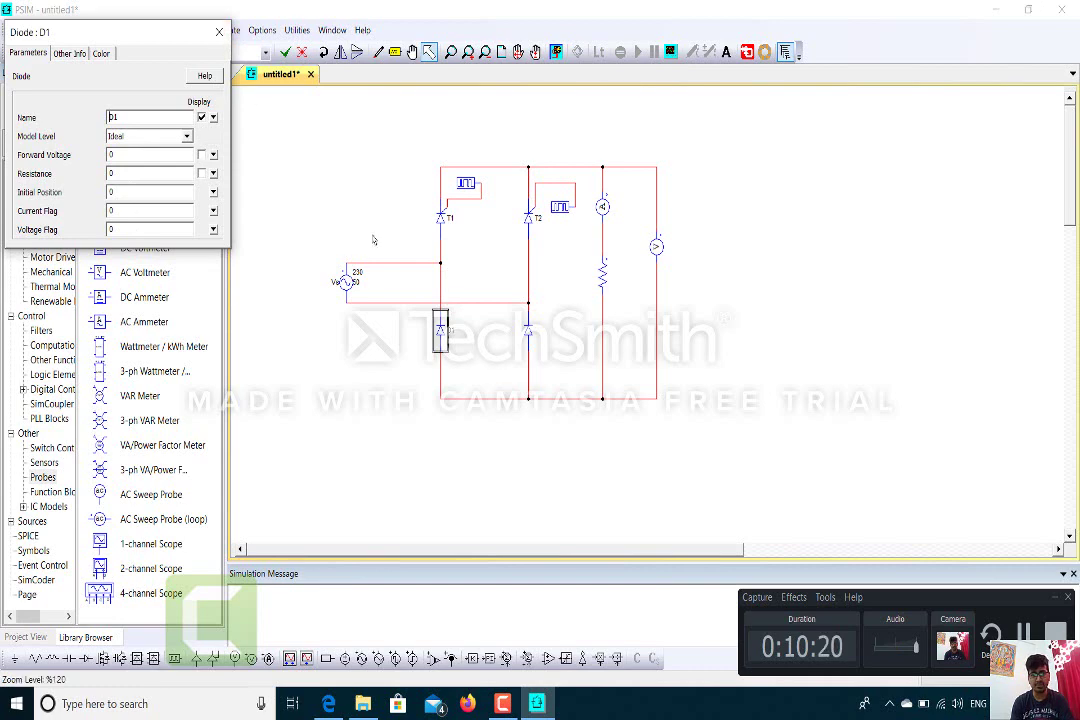
{"action": "left_click", "coordinate": [219, 32]}
{"action": "double_click", "coordinate": [528, 330]}
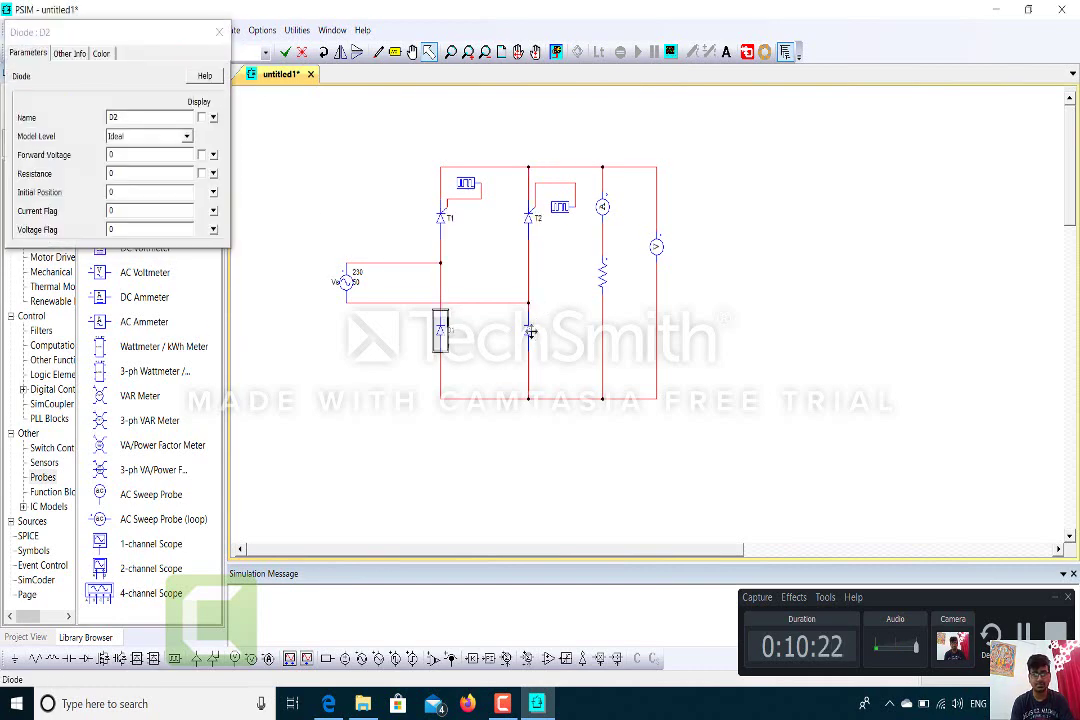
{"action": "left_click", "coordinate": [202, 118]}
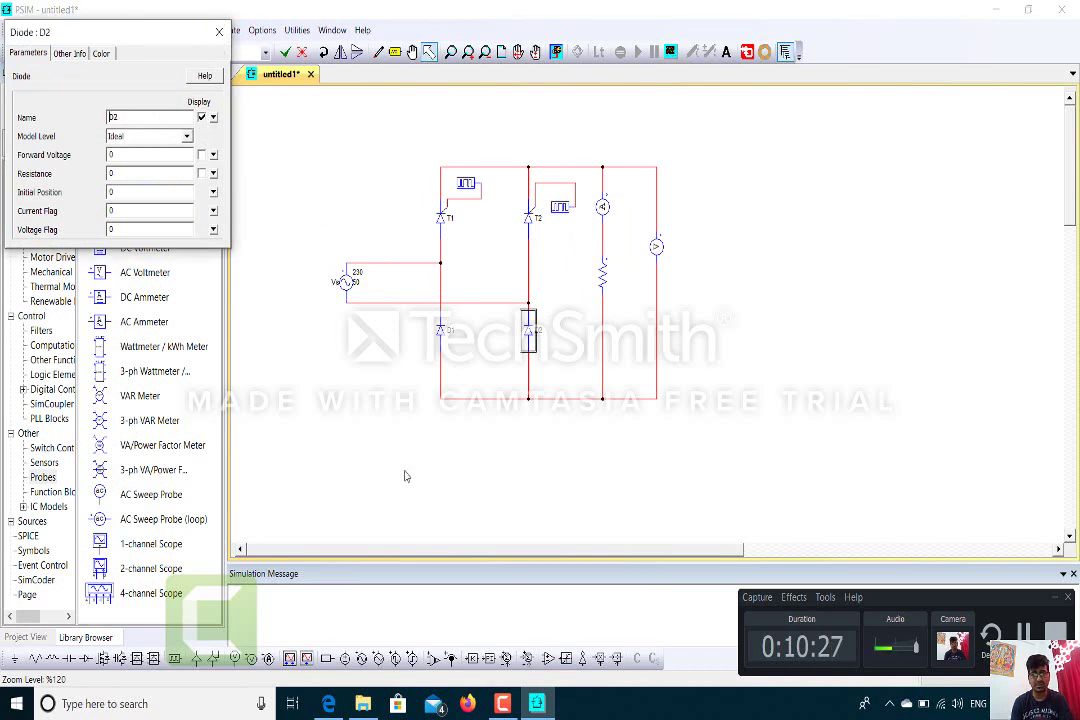
{"action": "left_click", "coordinate": [220, 33]}
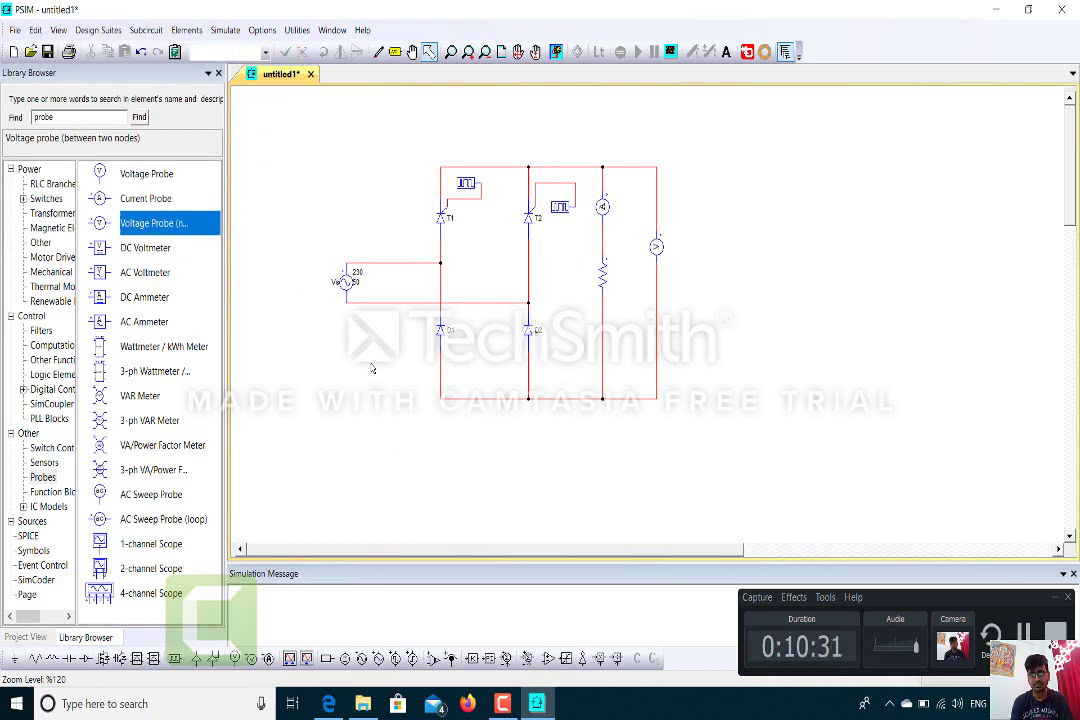
Set T1's gating block to frequency 50 and switching points 30 180., and display its name and switching points on the schematic.
{"action": "double_click", "coordinate": [466, 183]}
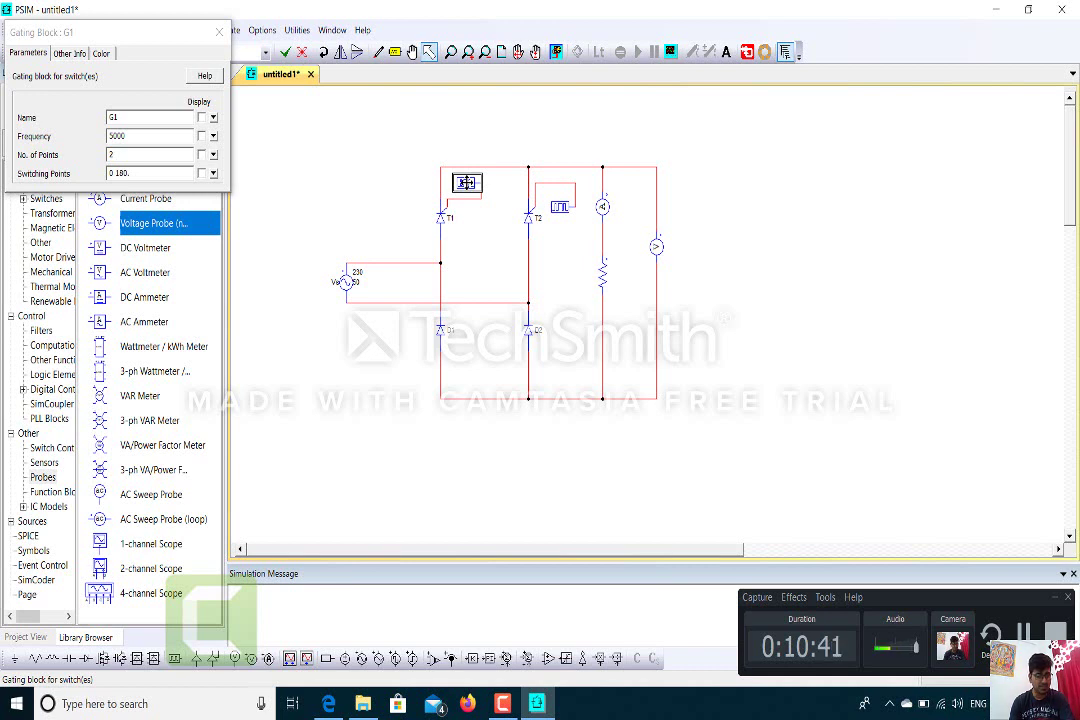
{"action": "left_click", "coordinate": [155, 135]}
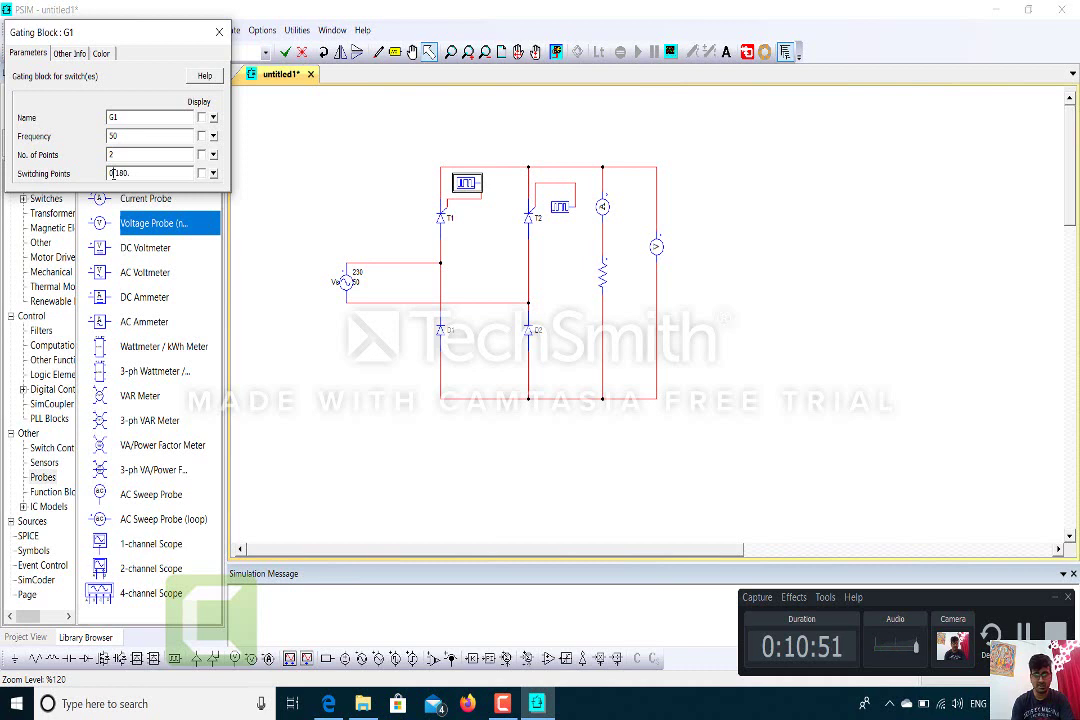
{"action": "left_click", "coordinate": [113, 173]}
{"action": "type", "text": "30"}
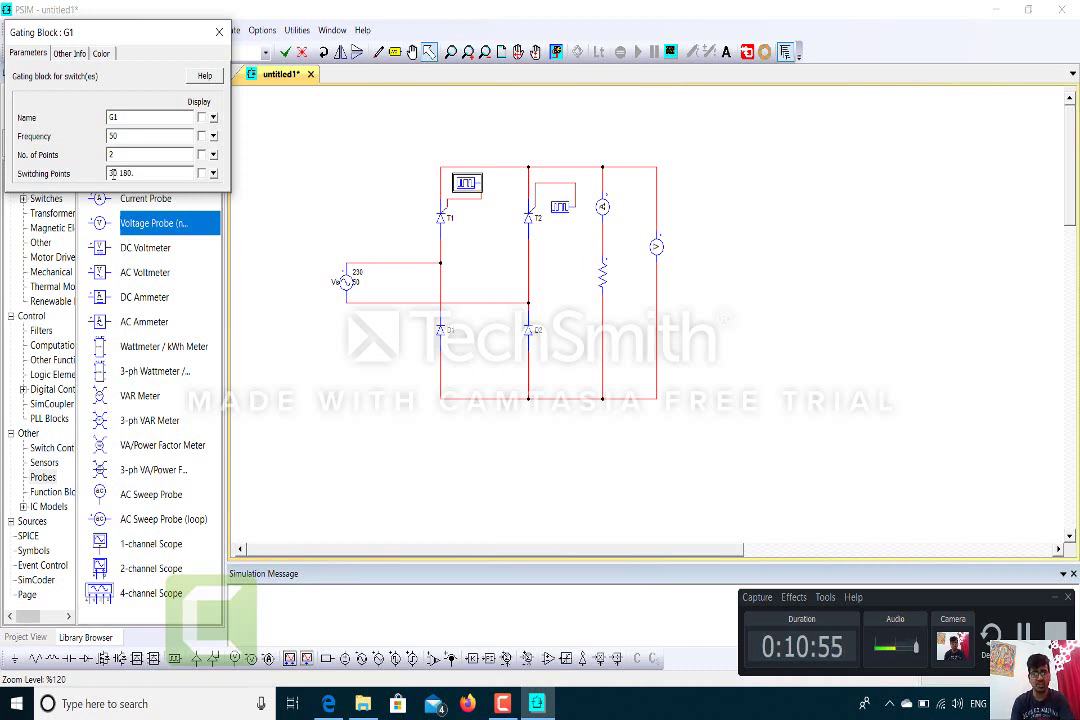
{"action": "left_click", "coordinate": [201, 173]}
{"action": "left_click", "coordinate": [201, 117]}
{"action": "left_click", "coordinate": [218, 33]}
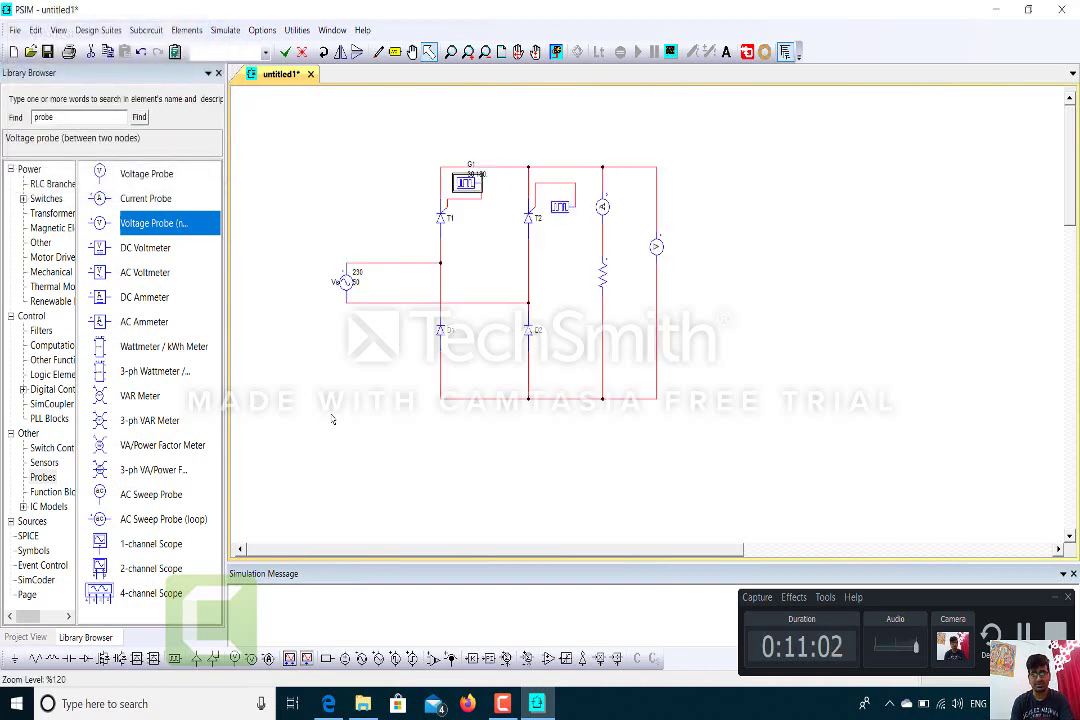
Set the frequency of T2's gating block to 50 and display the block's name and frequency.
{"action": "double_click", "coordinate": [561, 207]}
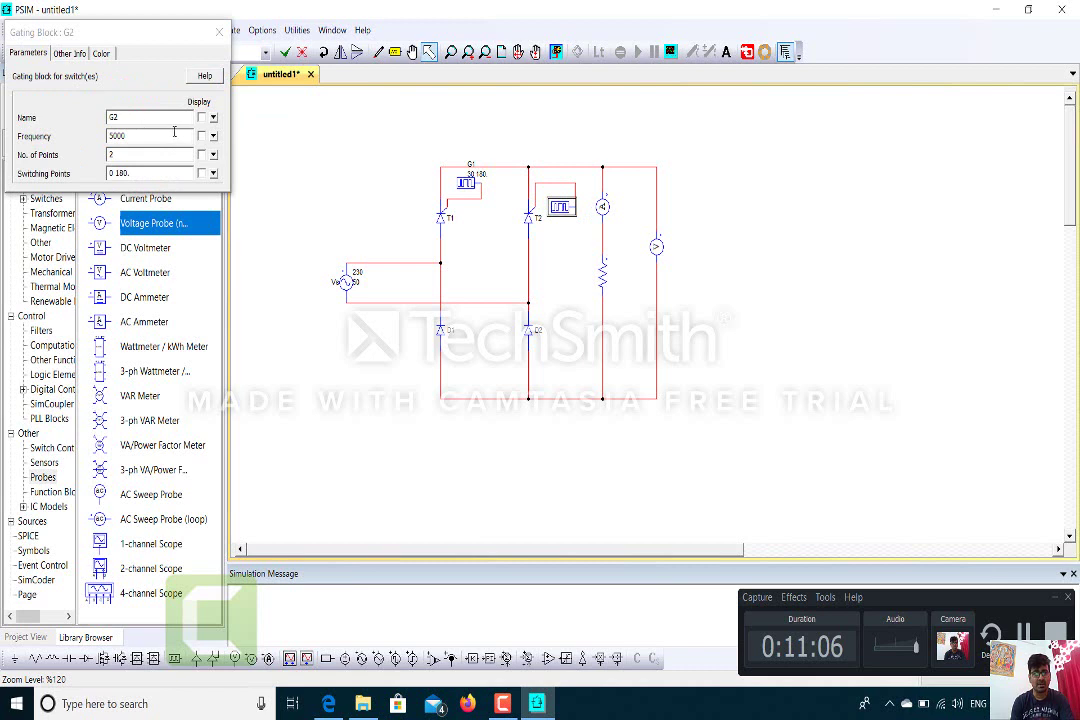
{"action": "double_click", "coordinate": [165, 135]}
{"action": "type", "text": "50"}
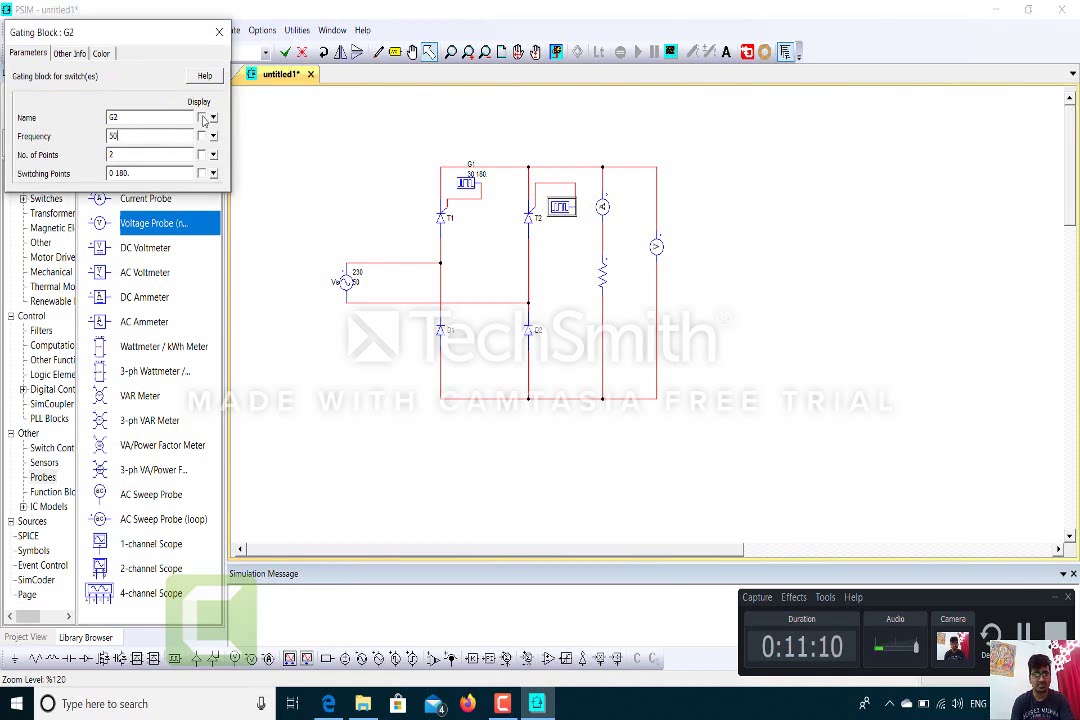
{"action": "left_click", "coordinate": [202, 118]}
{"action": "left_click", "coordinate": [202, 136]}
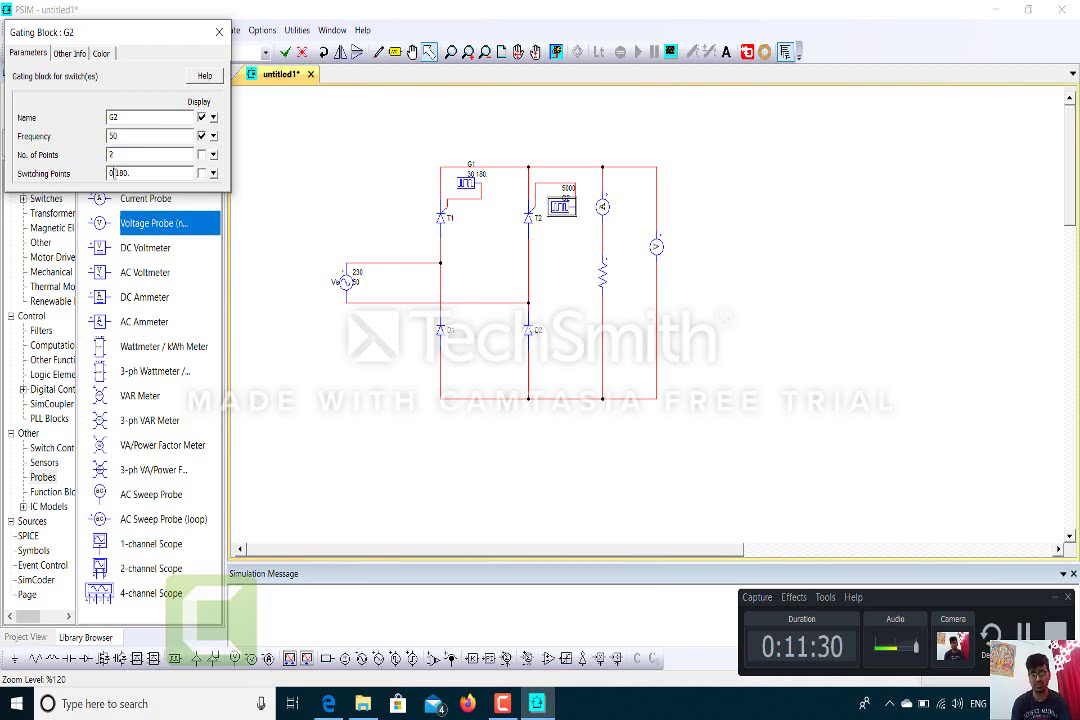
Set the switching points of gating block G2 to 210 360. and display them on the schematic.
{"action": "key", "text": "BackSpace"}
{"action": "key", "text": "BackSpace"}
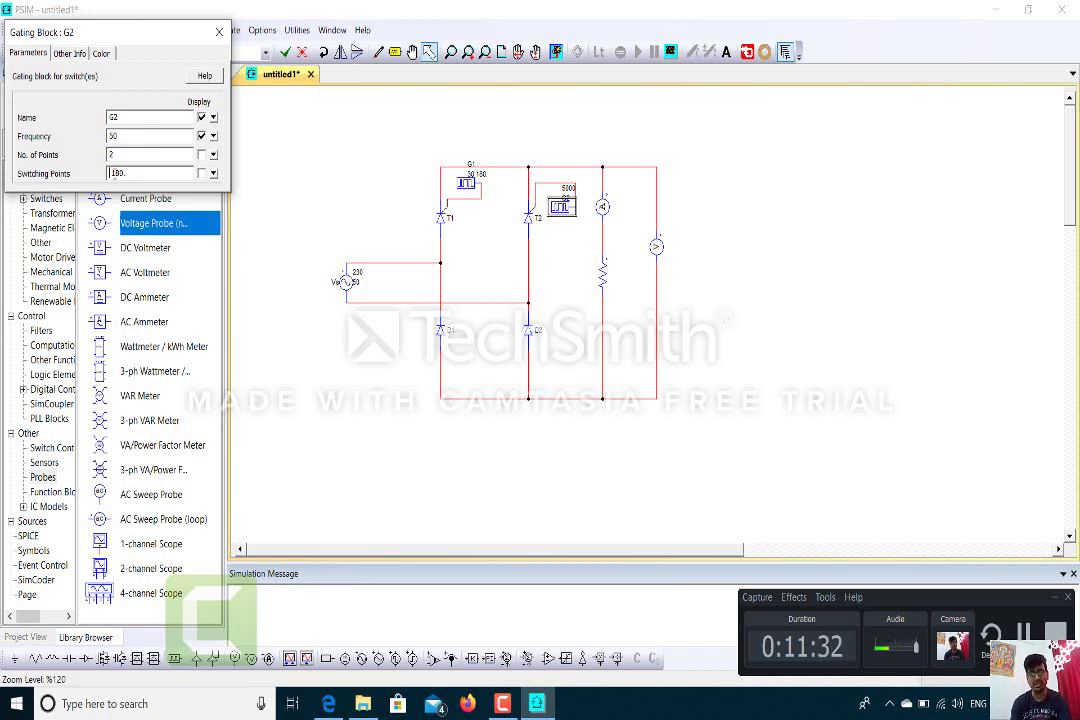
{"action": "type", "text": "210"}
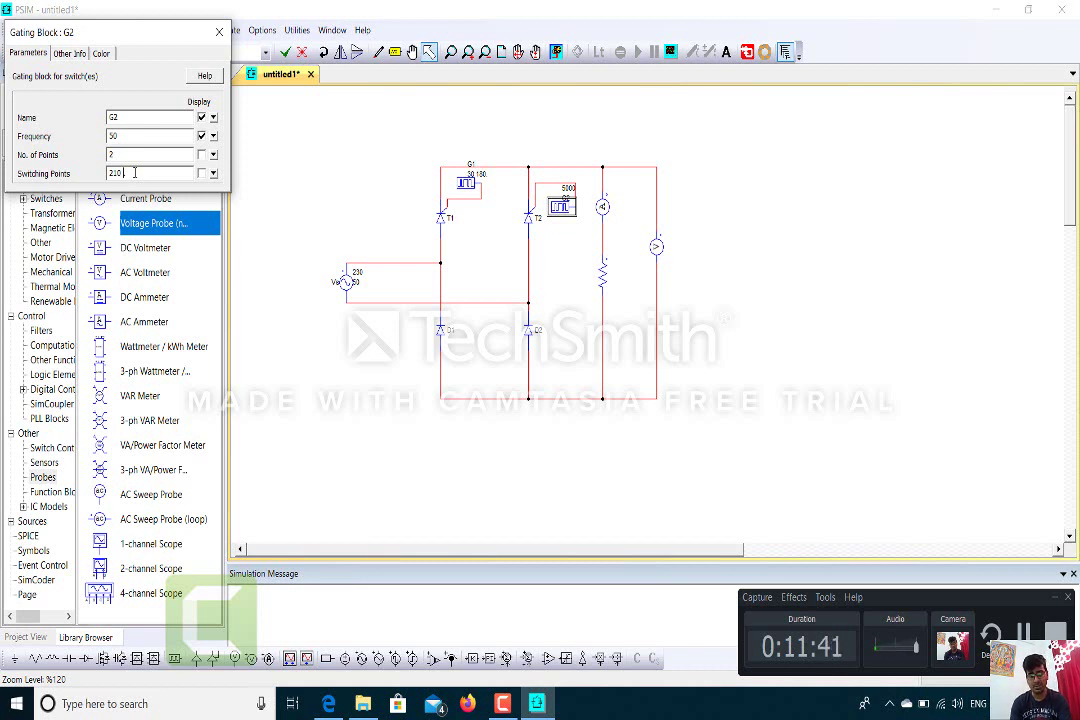
{"action": "type", "text": "360."}
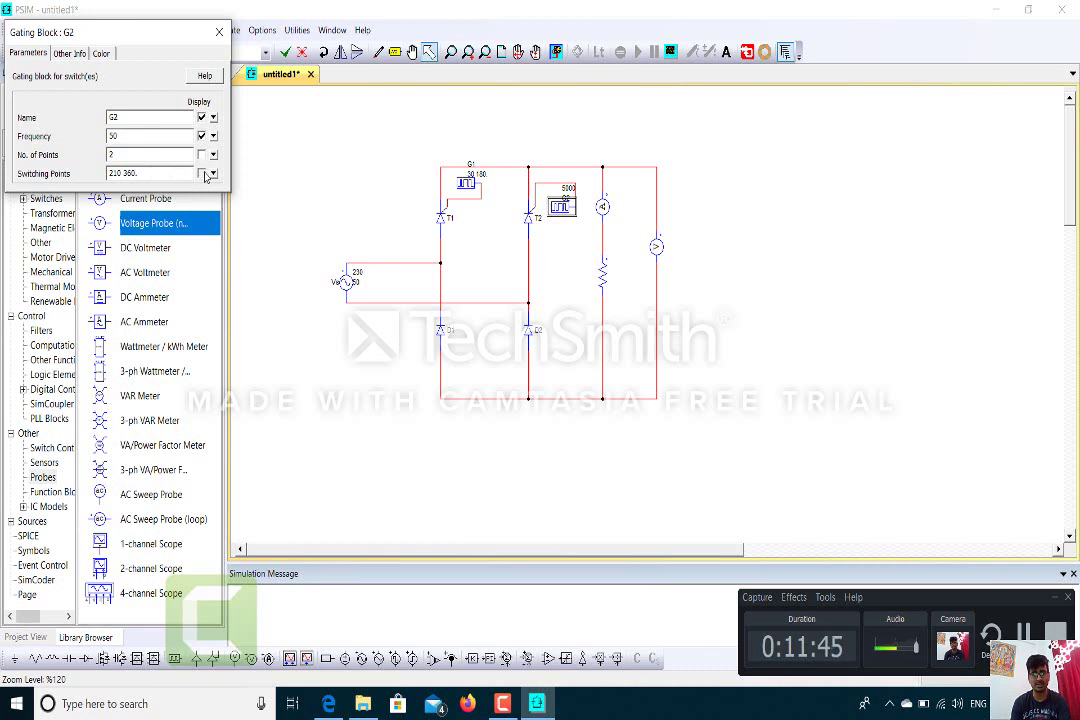
{"action": "left_click", "coordinate": [220, 33]}
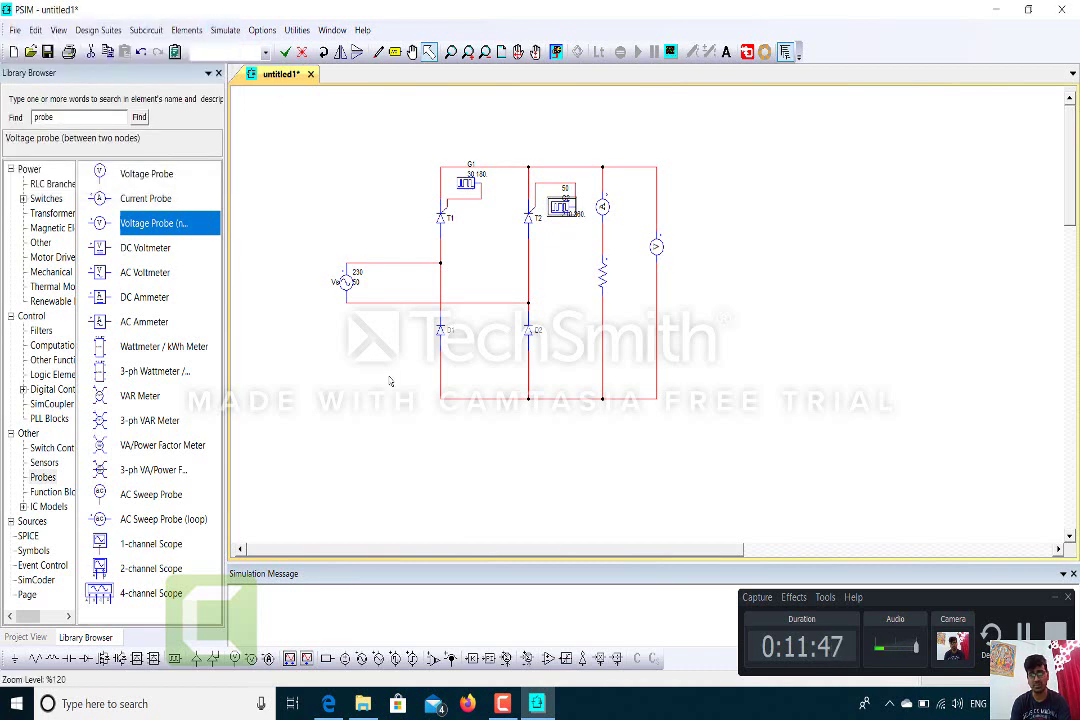
{"action": "left_click", "coordinate": [391, 391]}
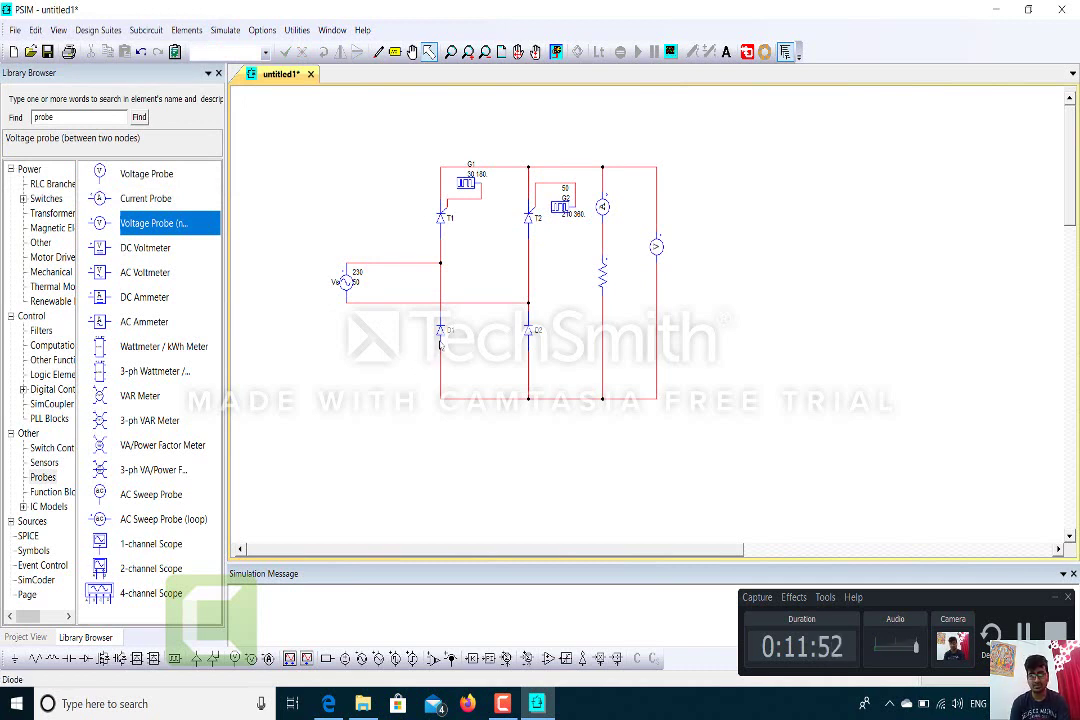
{"action": "double_click", "coordinate": [441, 331]}
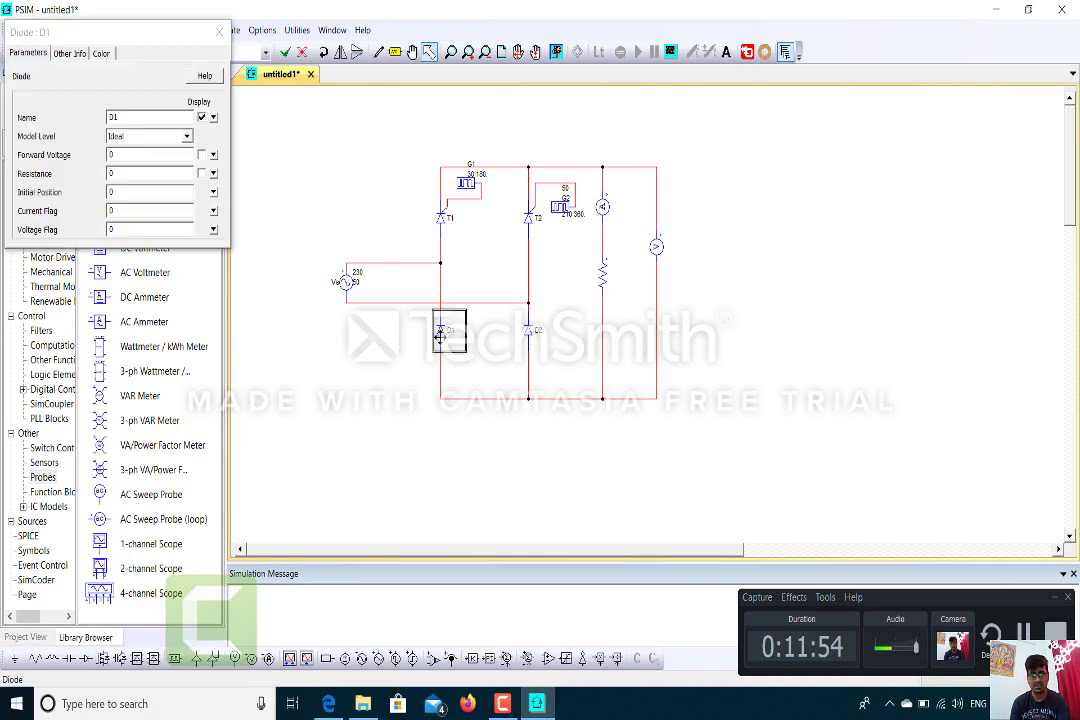
{"action": "left_click", "coordinate": [219, 31]}
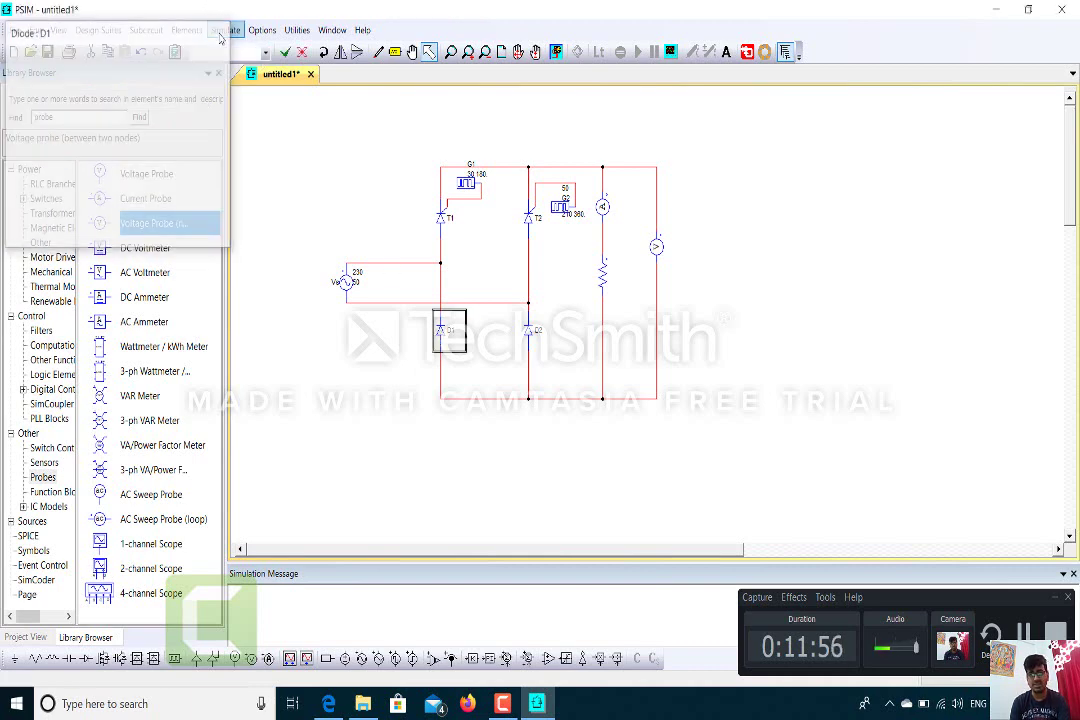
{"action": "left_click", "coordinate": [381, 458]}
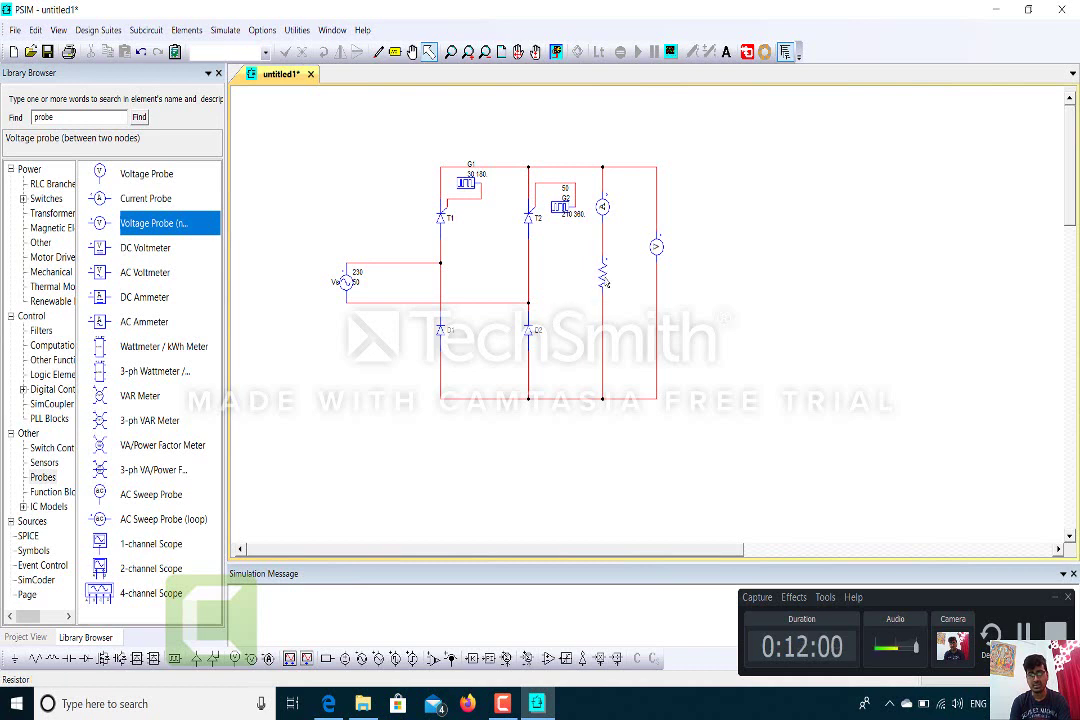
Set the load resistor's current flag to 0 and display its name and resistance on the schematic.
{"action": "double_click", "coordinate": [604, 276]}
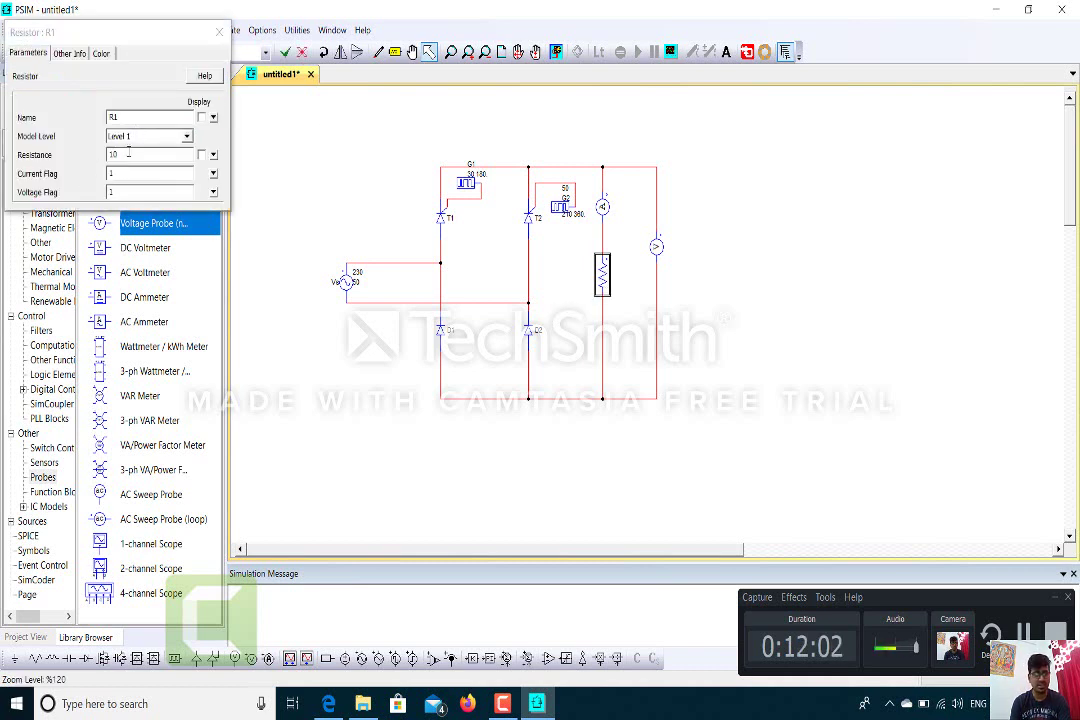
{"action": "left_click", "coordinate": [201, 117]}
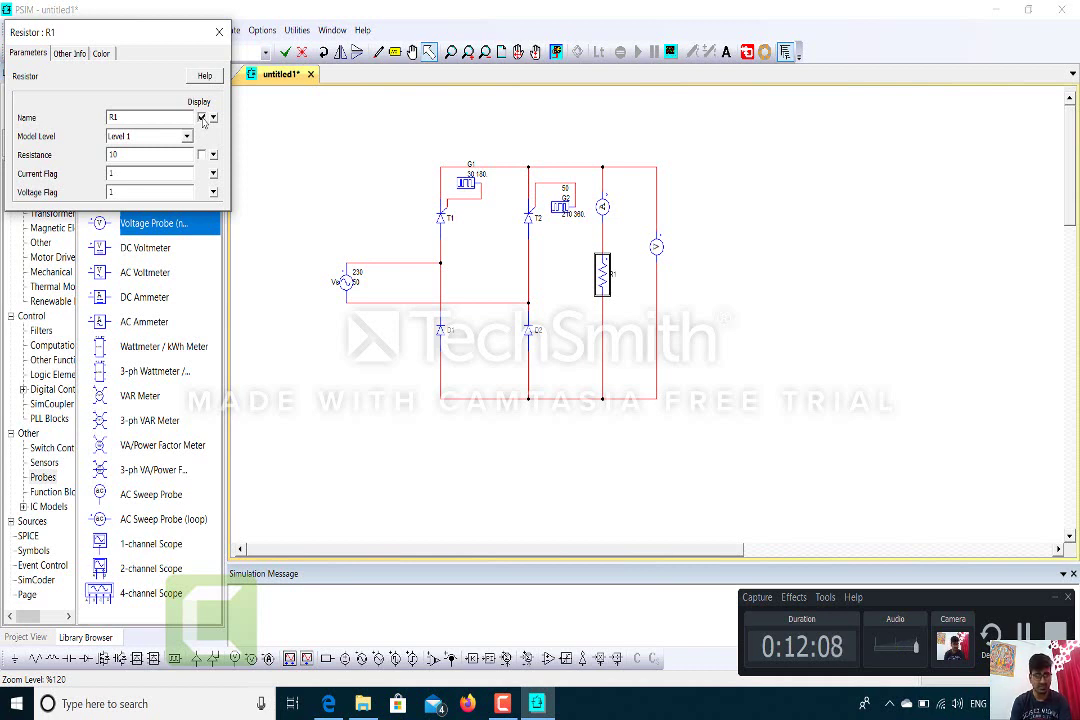
{"action": "left_click", "coordinate": [201, 117]}
{"action": "left_click", "coordinate": [152, 175]}
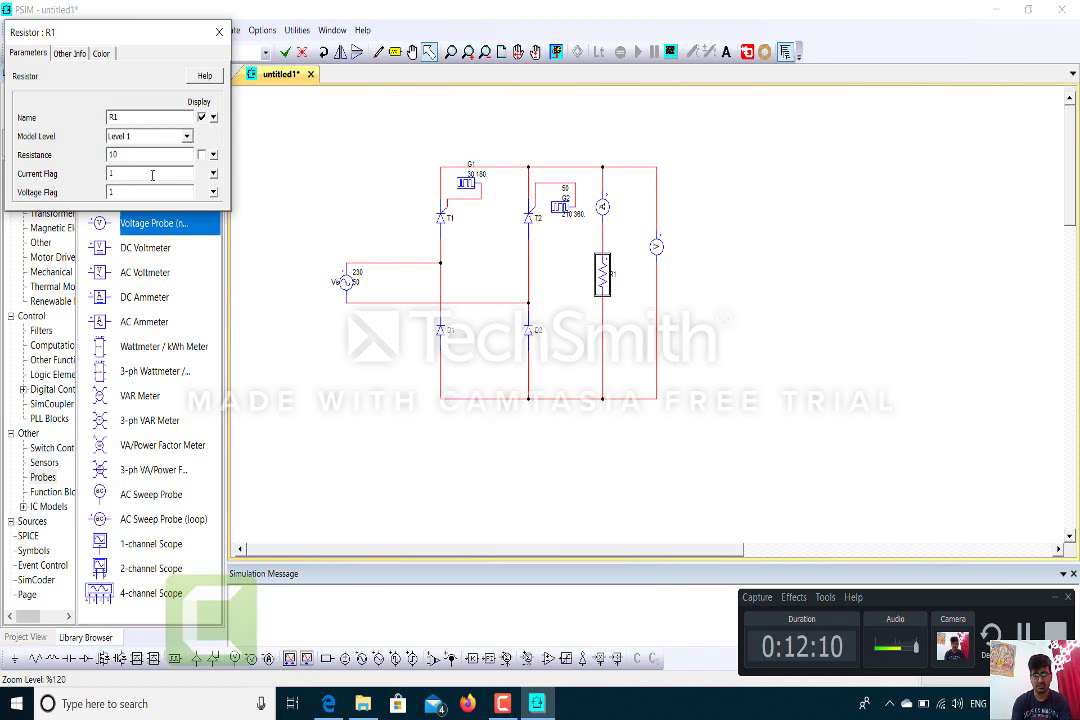
{"action": "key", "text": "BackSpace"}
{"action": "type", "text": "0"}
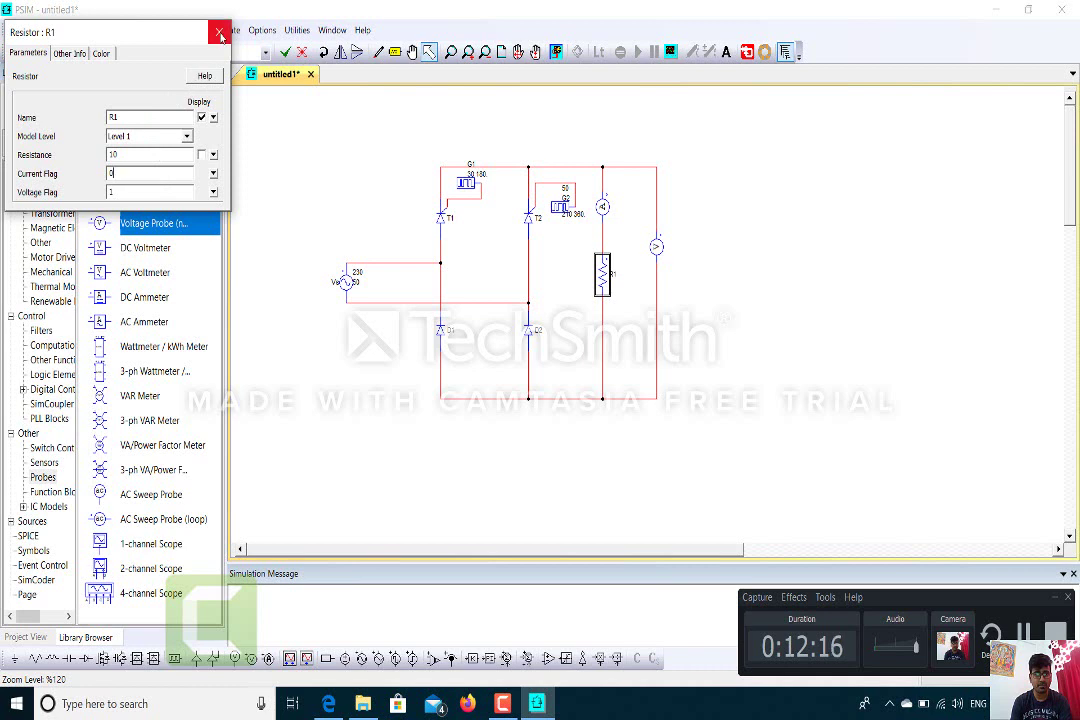
{"action": "left_click", "coordinate": [201, 156]}
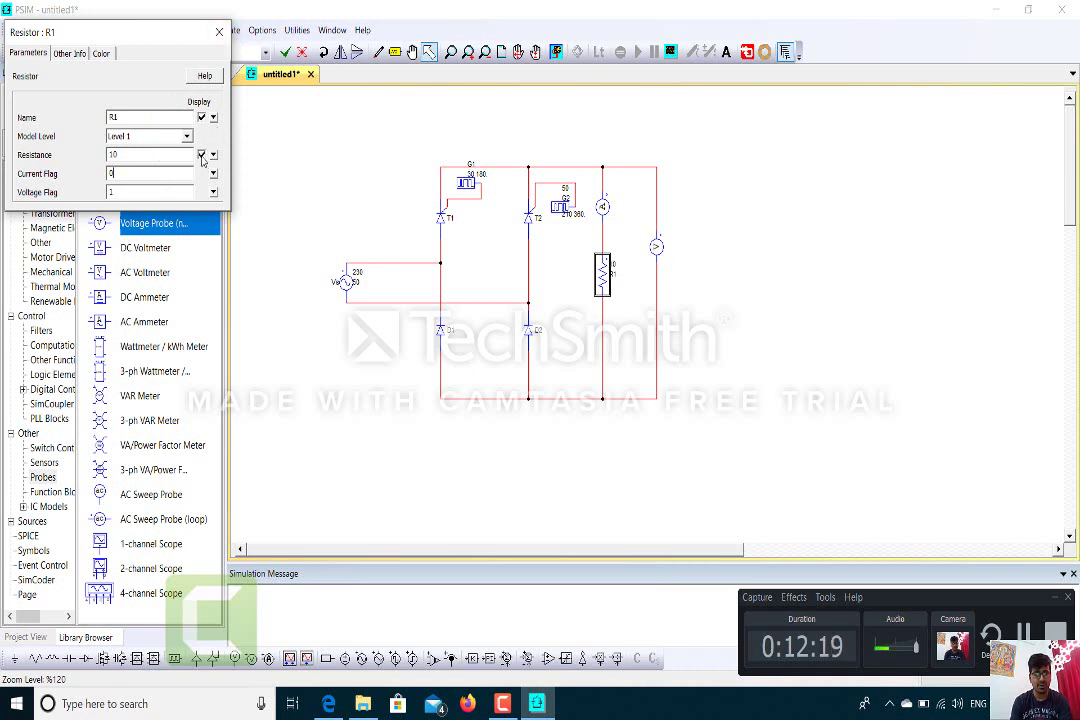
{"action": "left_click", "coordinate": [221, 35]}
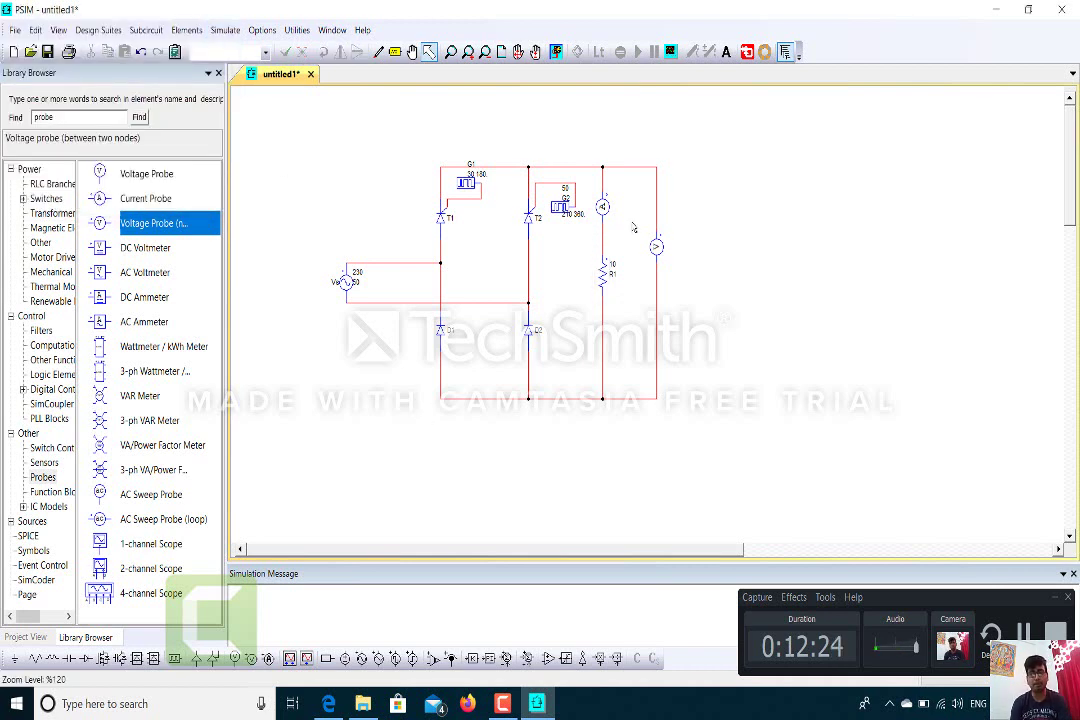
{"action": "double_click", "coordinate": [656, 246]}
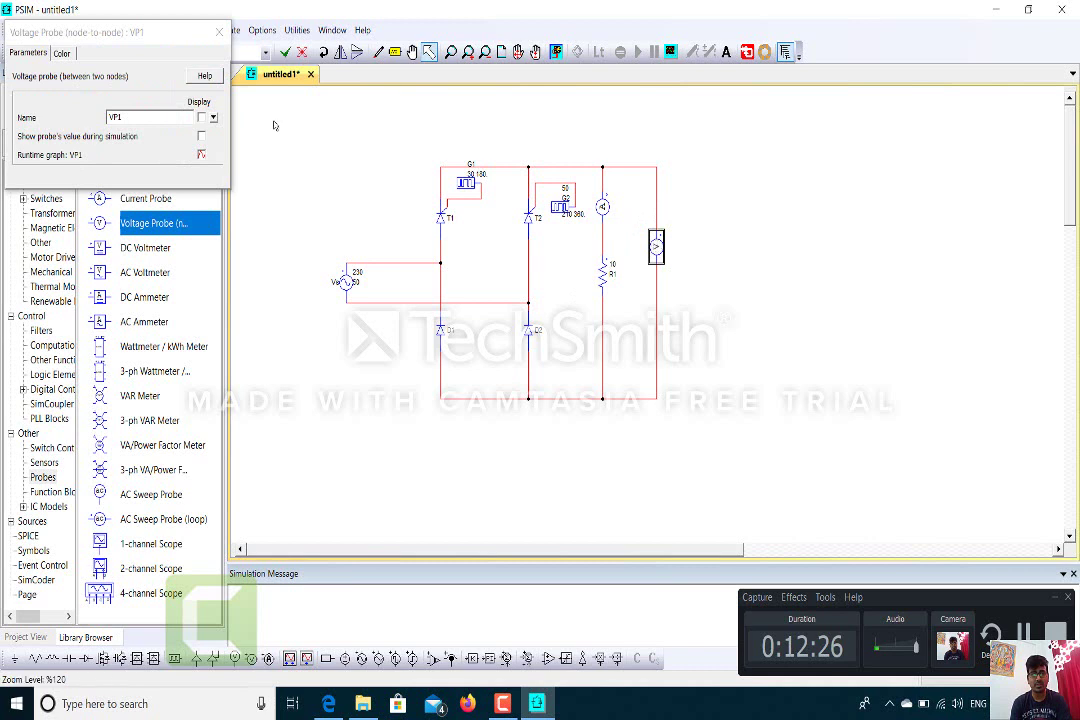
{"action": "left_click", "coordinate": [219, 32]}
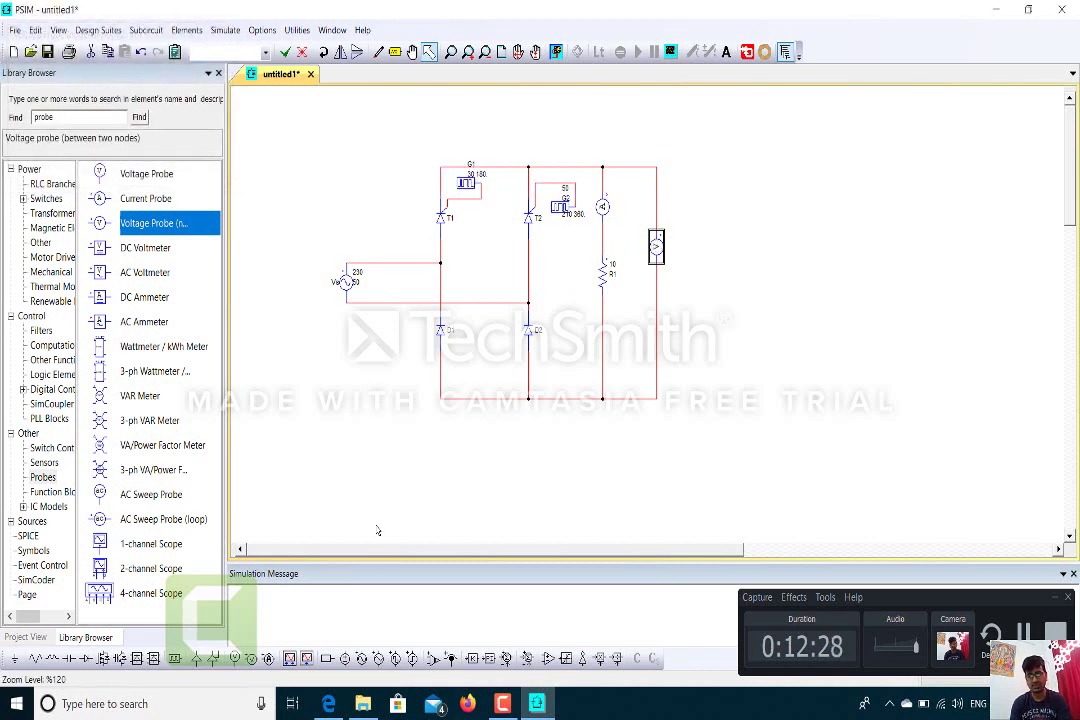
{"action": "left_click", "coordinate": [395, 451]}
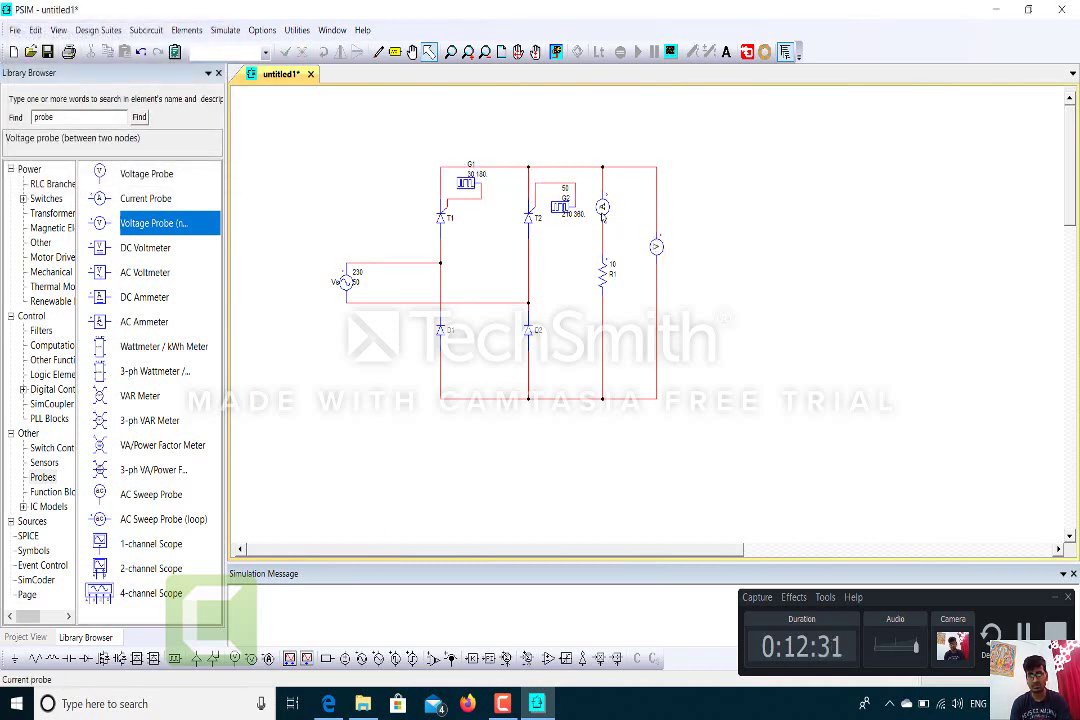
Rename the current probe above the load resistor as ILDC and display its name on the schematic.
{"action": "double_click", "coordinate": [602, 207]}
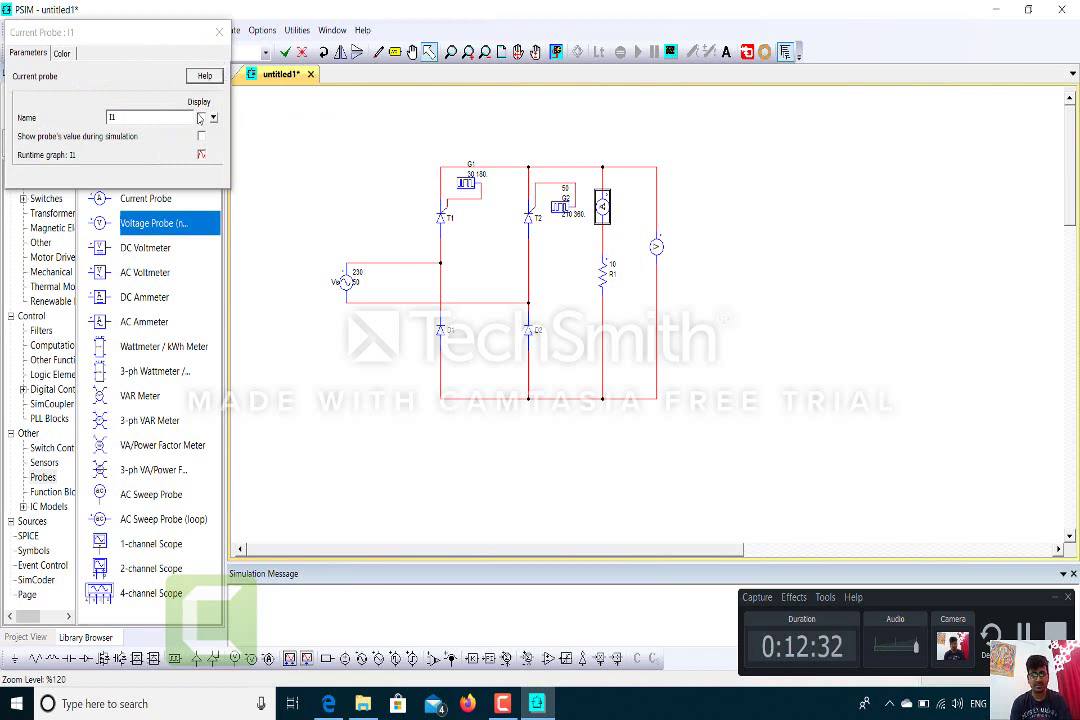
{"action": "left_click", "coordinate": [152, 118]}
{"action": "key", "text": "BackSpace"}
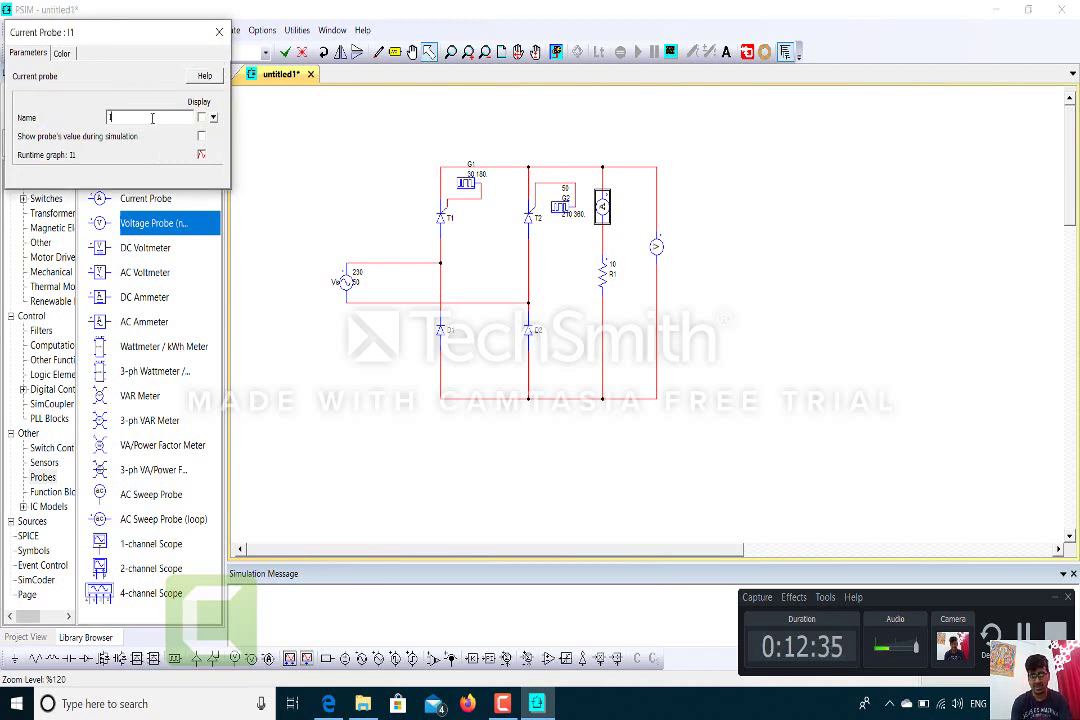
{"action": "type", "text": "LDC"}
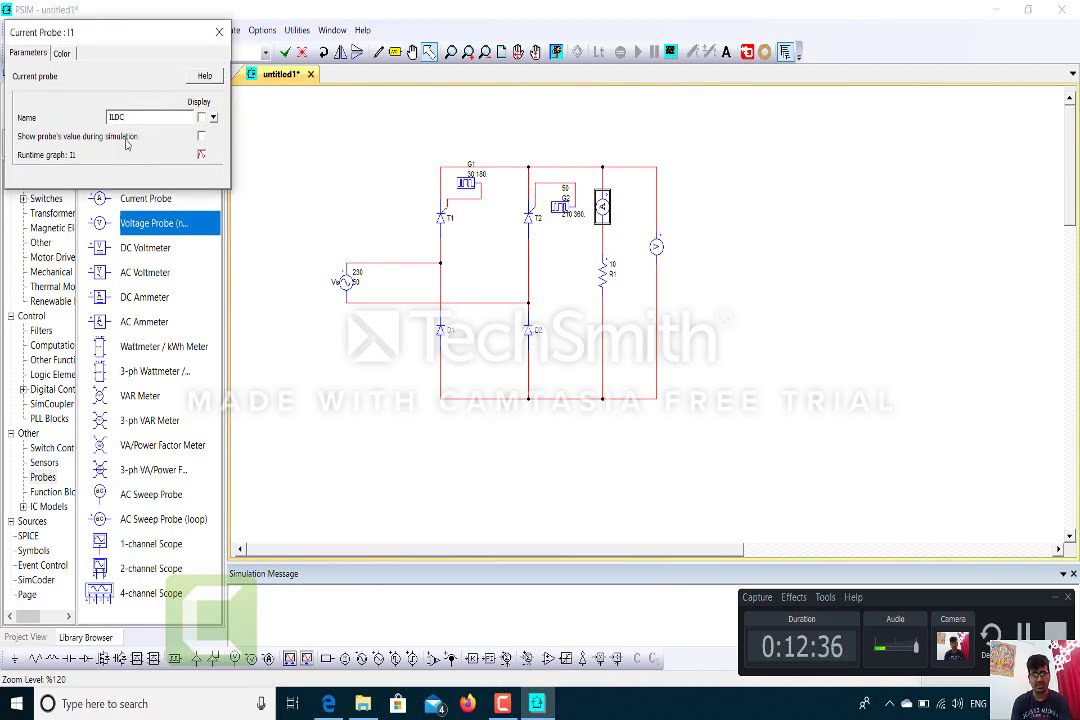
{"action": "left_click", "coordinate": [219, 32]}
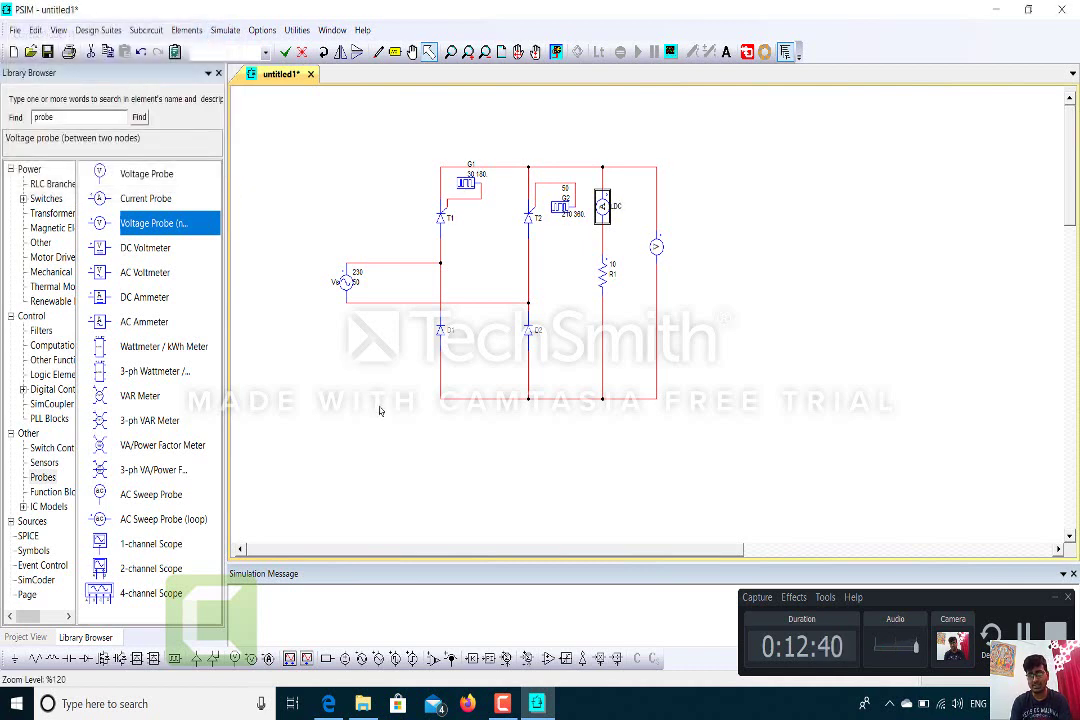
{"action": "left_click", "coordinate": [378, 410]}
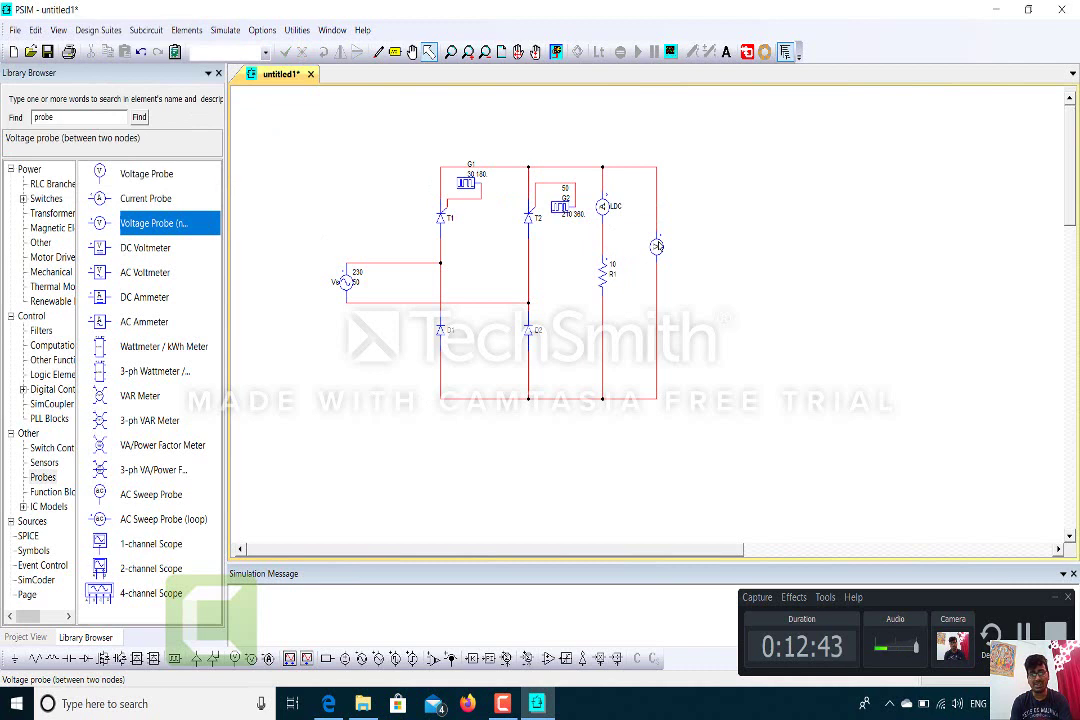
Rename the node-to-node voltage probe across the load as VLDC and display its name on the schematic.
{"action": "double_click", "coordinate": [656, 246]}
{"action": "left_click", "coordinate": [167, 121]}
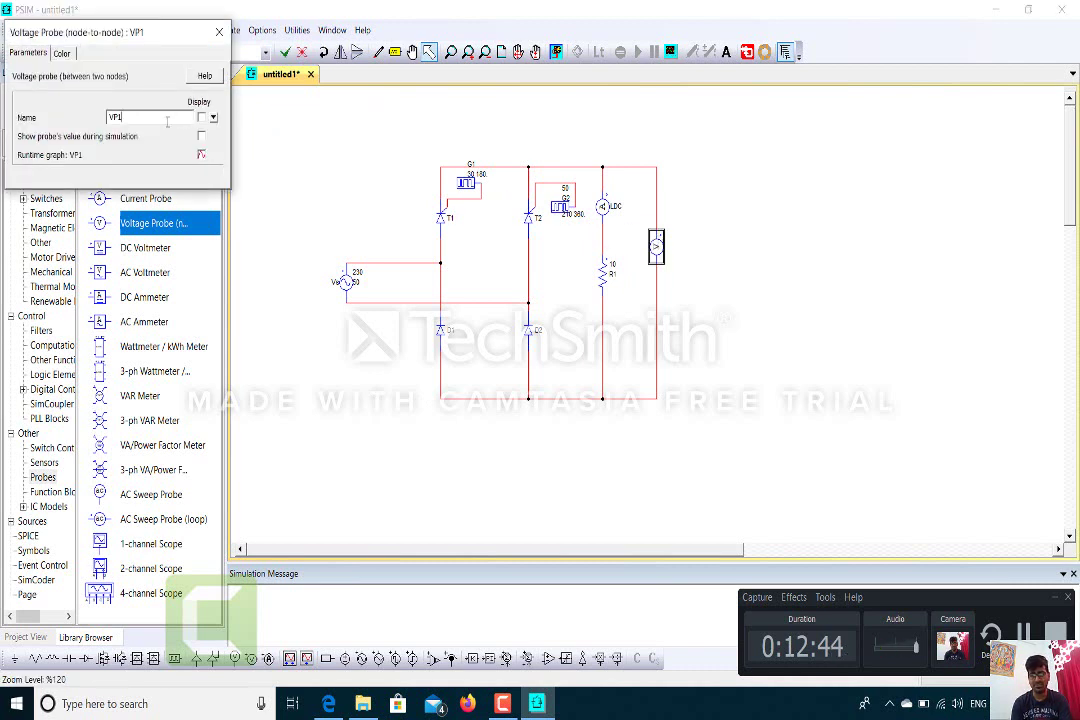
{"action": "key", "text": "BackSpace"}
{"action": "type", "text": "LDC"}
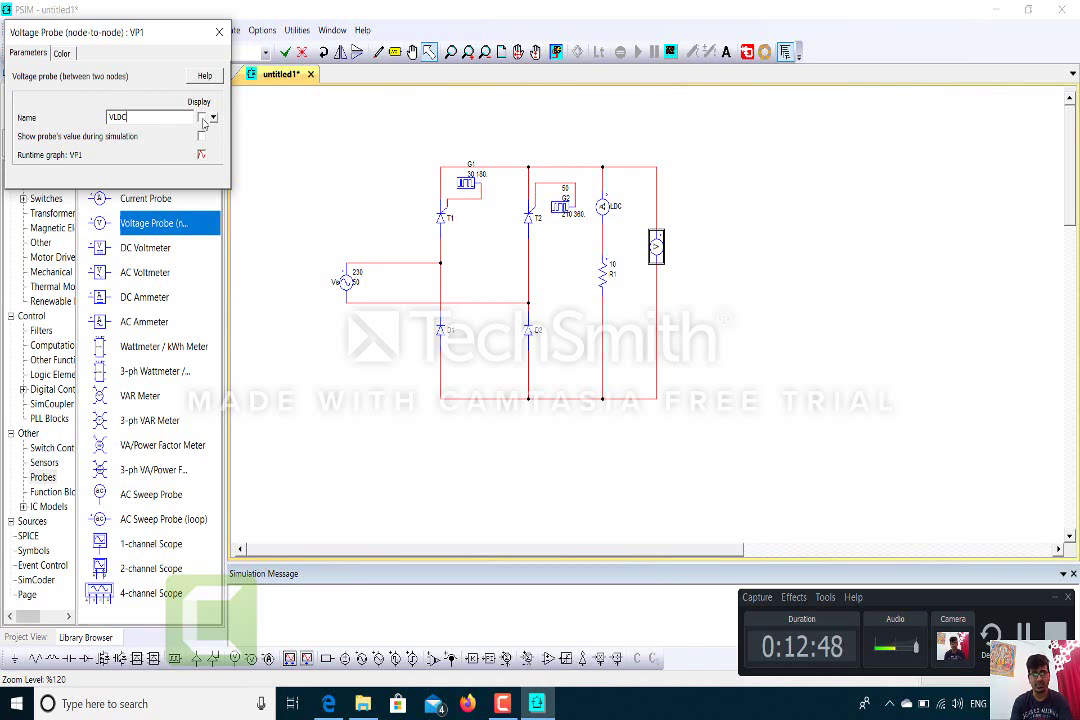
{"action": "left_click", "coordinate": [219, 32]}
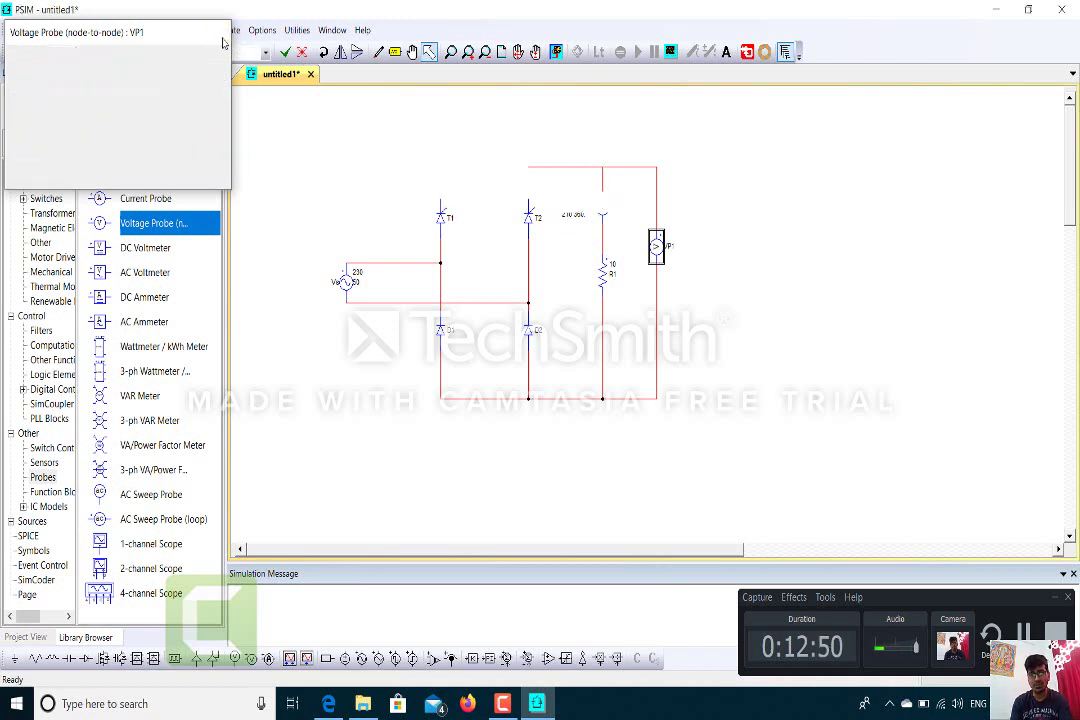
{"action": "left_click", "coordinate": [406, 422]}
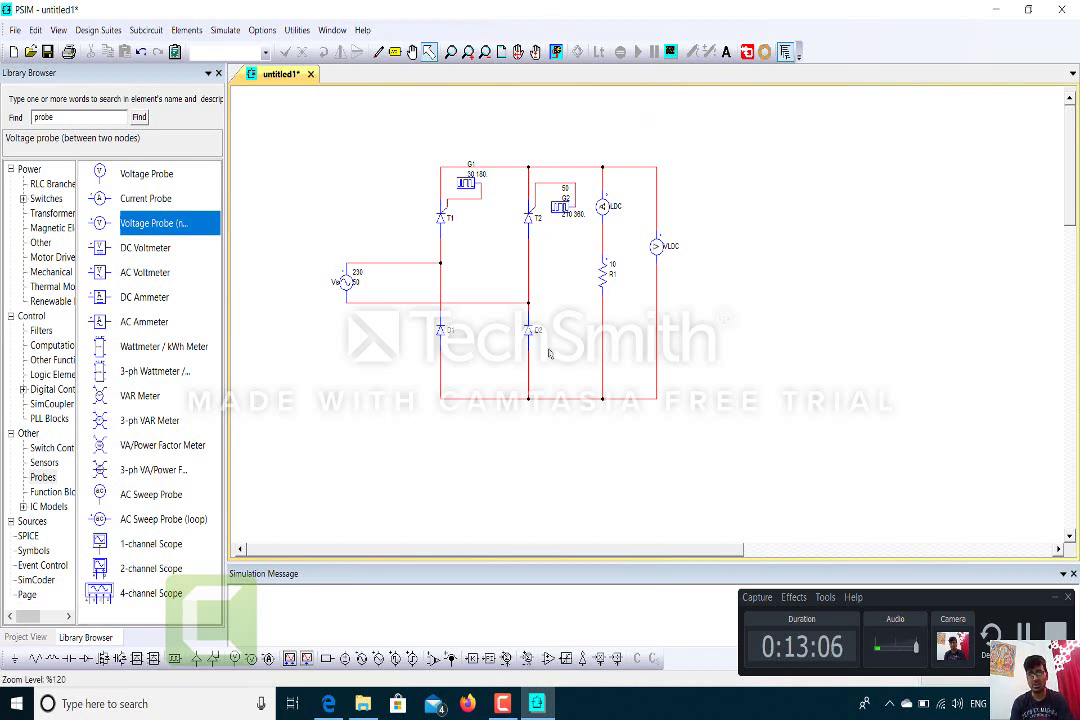
Place a Simulation Control block at the upper left of the circuit and set its total time to 1.
{"action": "left_click", "coordinate": [224, 30]}
{"action": "left_click", "coordinate": [233, 55]}
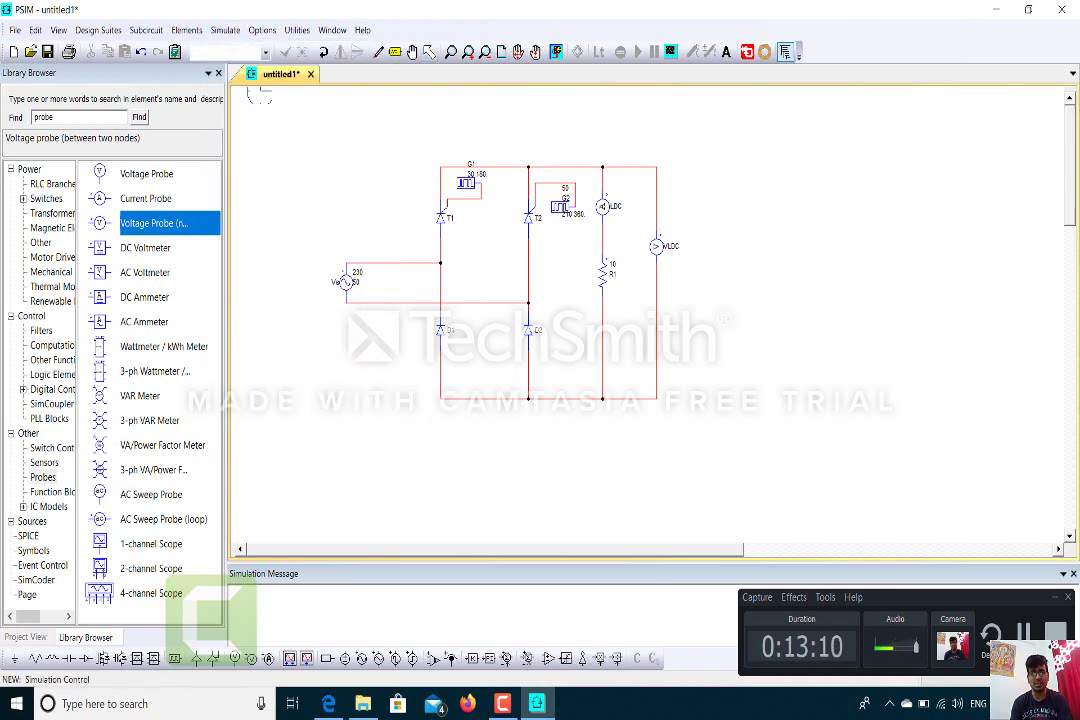
{"action": "double_click", "coordinate": [388, 157]}
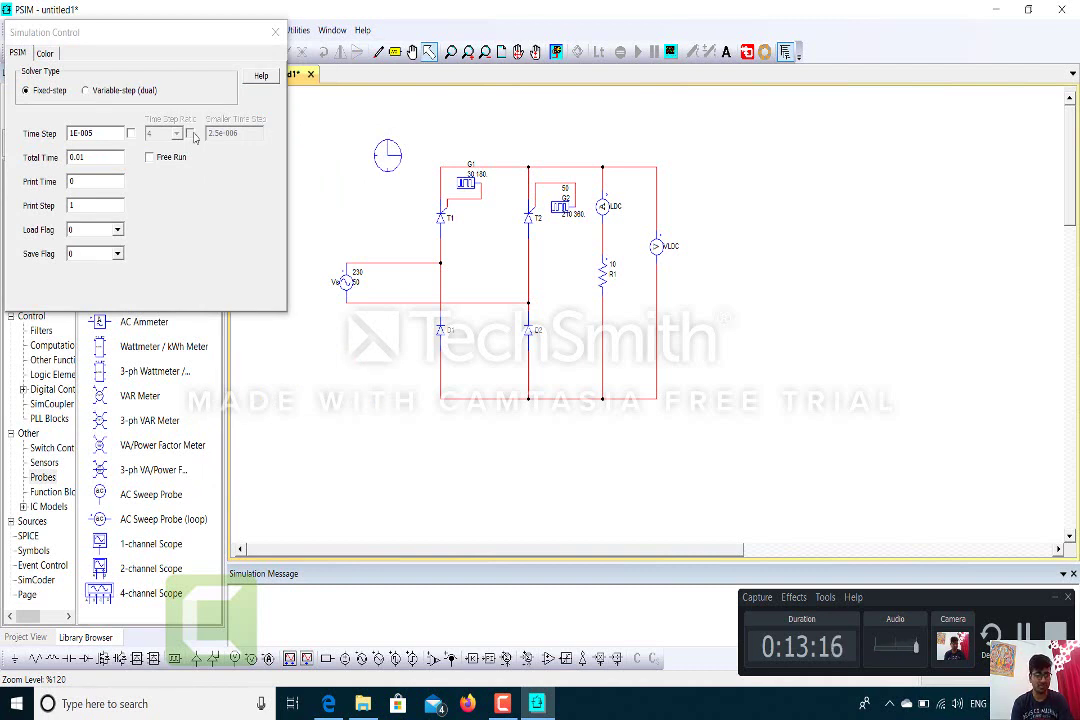
{"action": "left_click", "coordinate": [97, 157]}
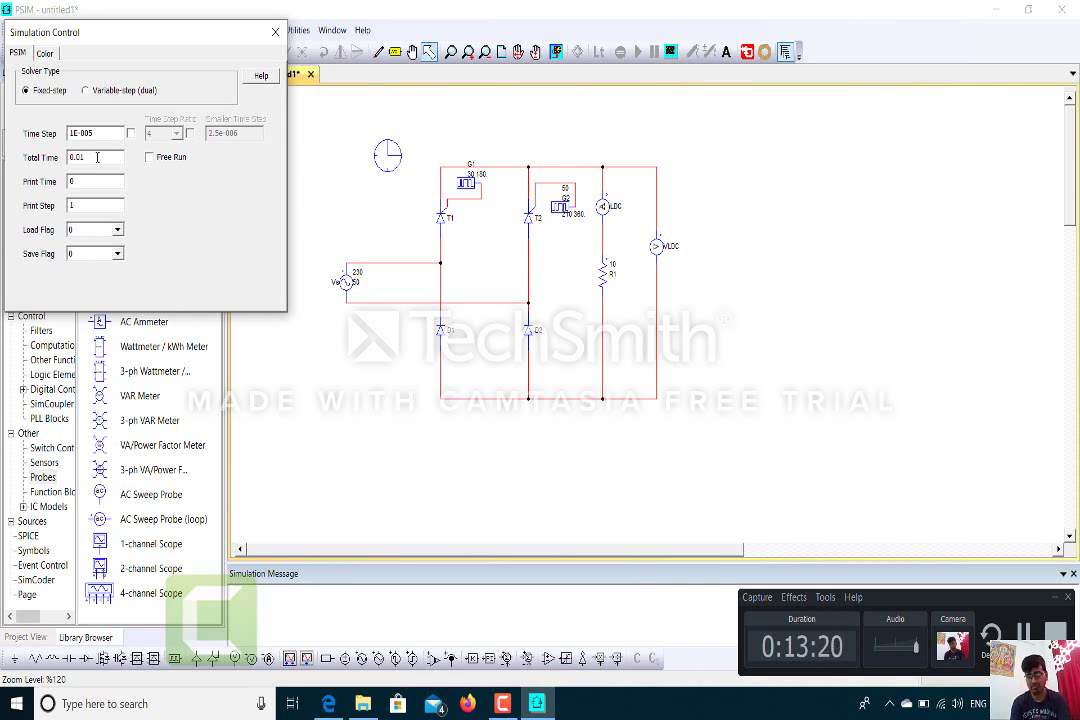
{"action": "key", "text": "BackSpace"}
{"action": "key", "text": "BackSpace"}
{"action": "key", "text": "BackSpace"}
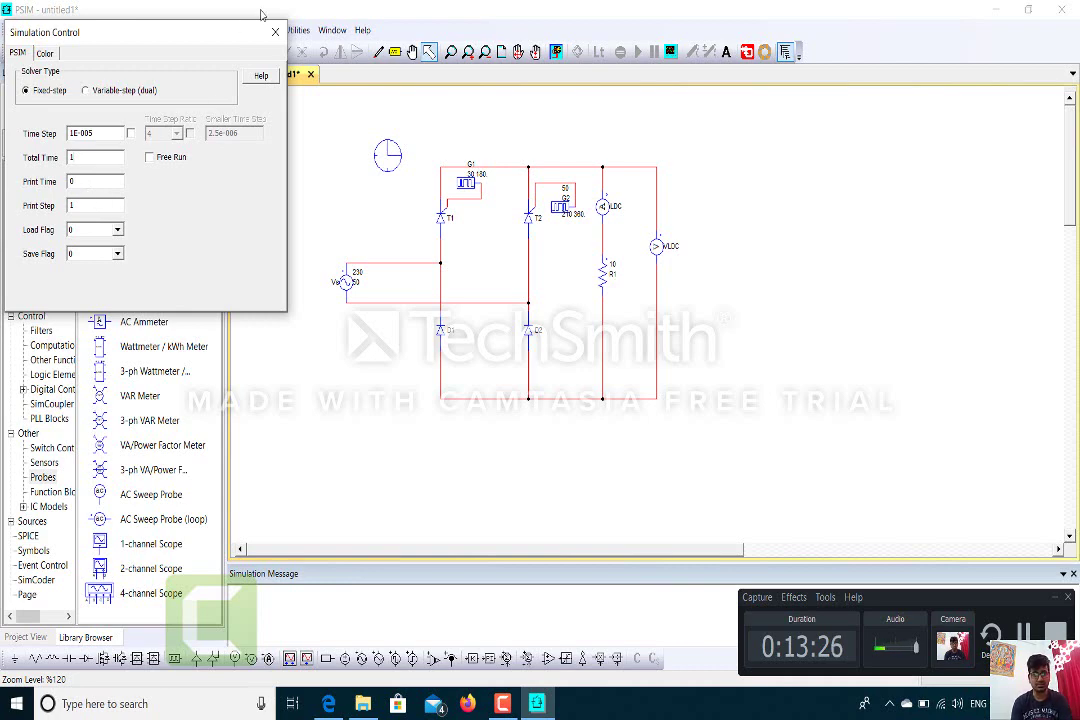
{"action": "left_click", "coordinate": [275, 36]}
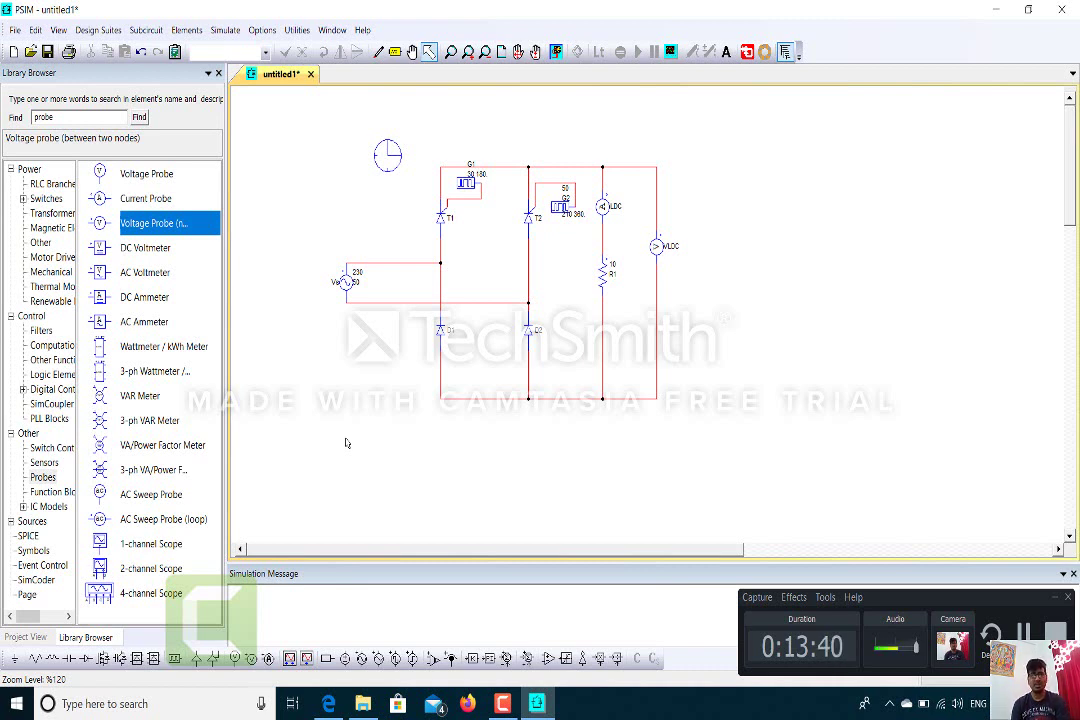
Start saving the schematic and create a new folder named PE on the Desktop.
{"action": "left_click", "coordinate": [47, 51]}
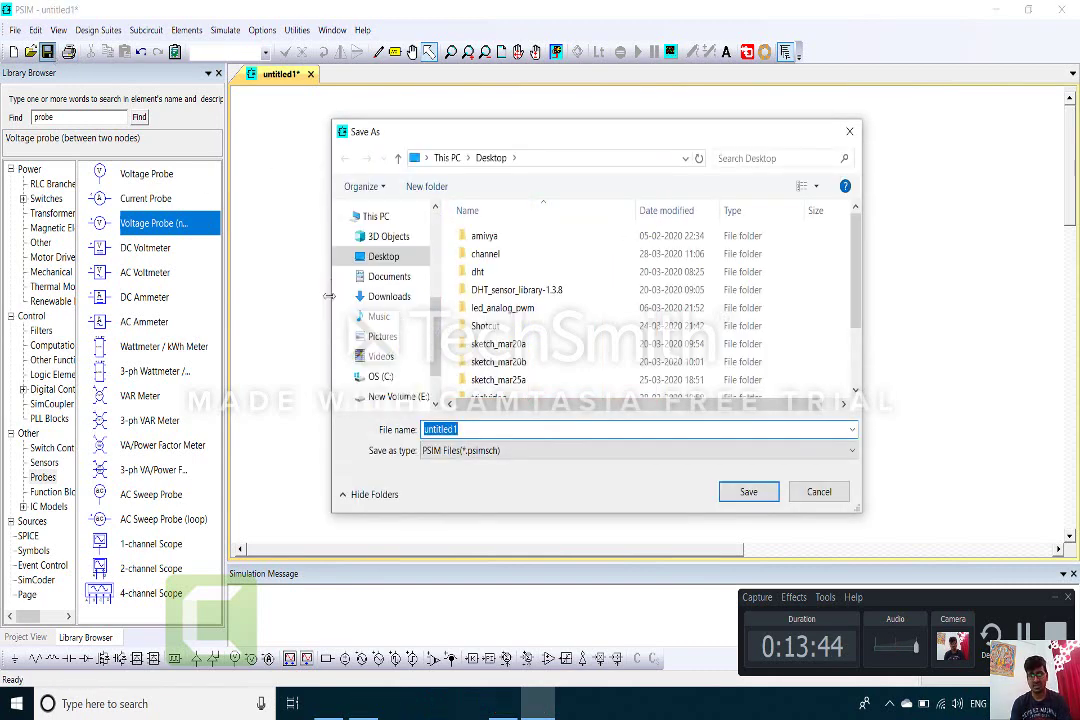
{"action": "left_click", "coordinate": [398, 258]}
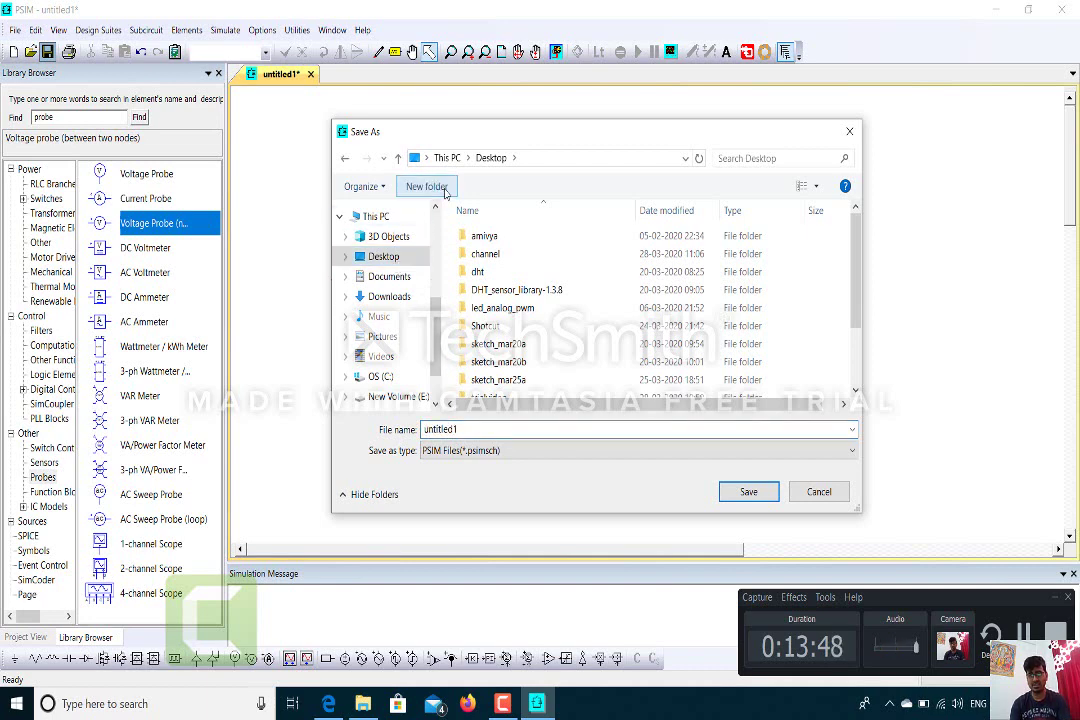
{"action": "left_click", "coordinate": [427, 187]}
{"action": "type", "text": "PE"}
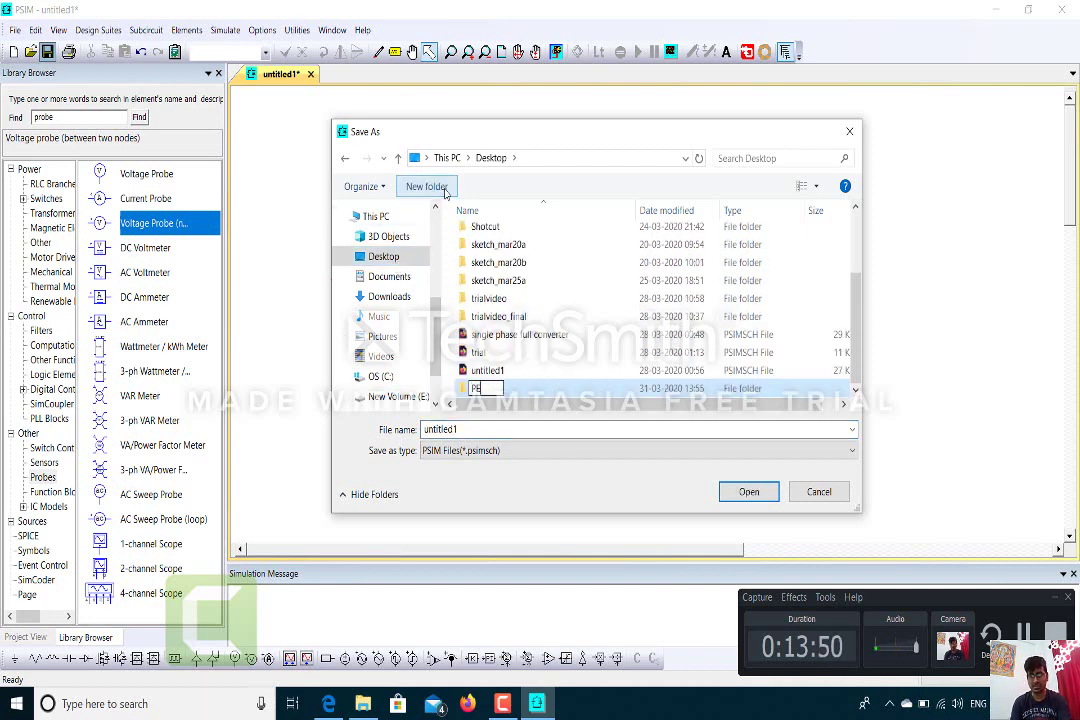
{"action": "key", "text": "Return"}
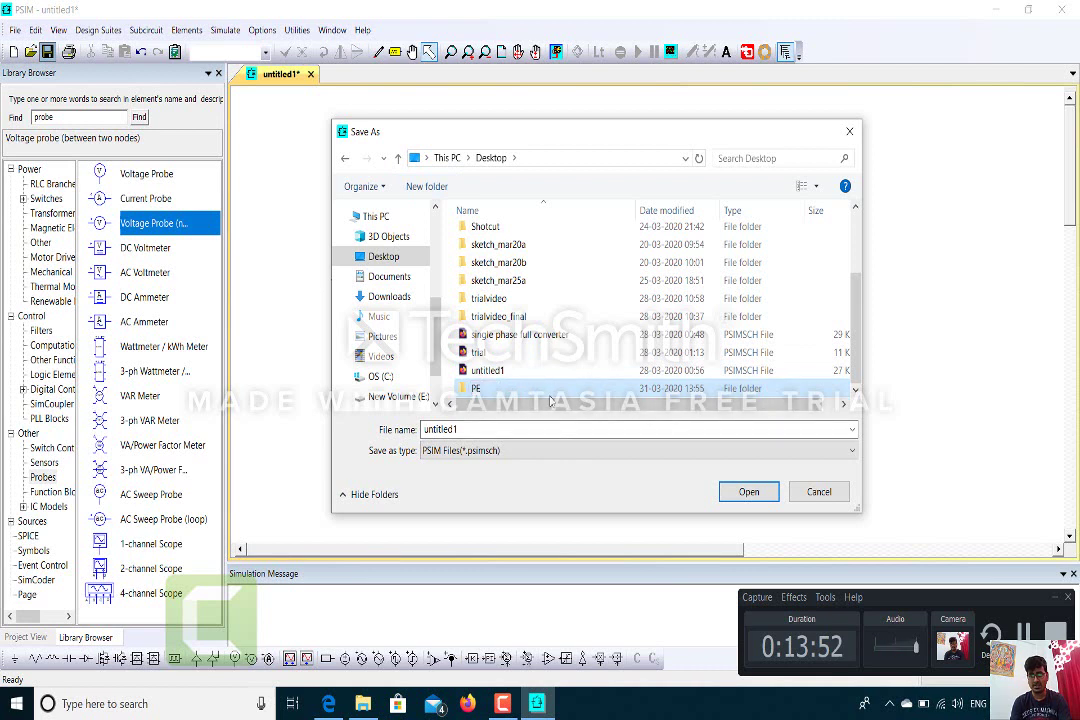
Save the schematic in the PE folder under the file name HWCR.
{"action": "double_click", "coordinate": [549, 390]}
{"action": "double_click", "coordinate": [466, 430]}
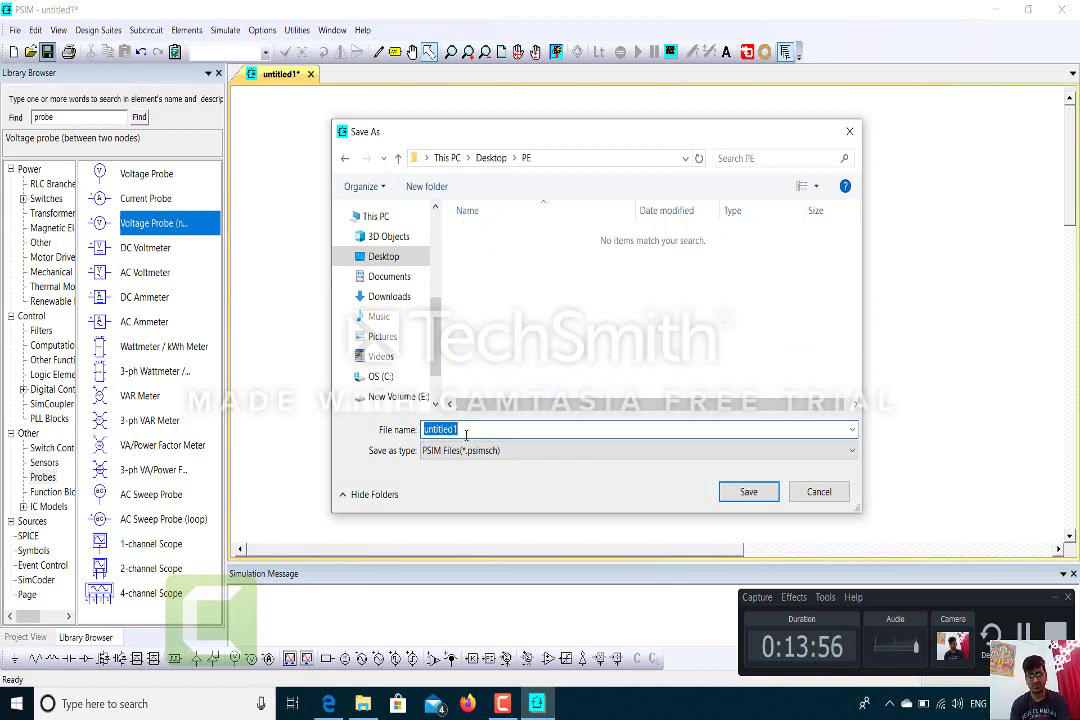
{"action": "type", "text": "HWCR"}
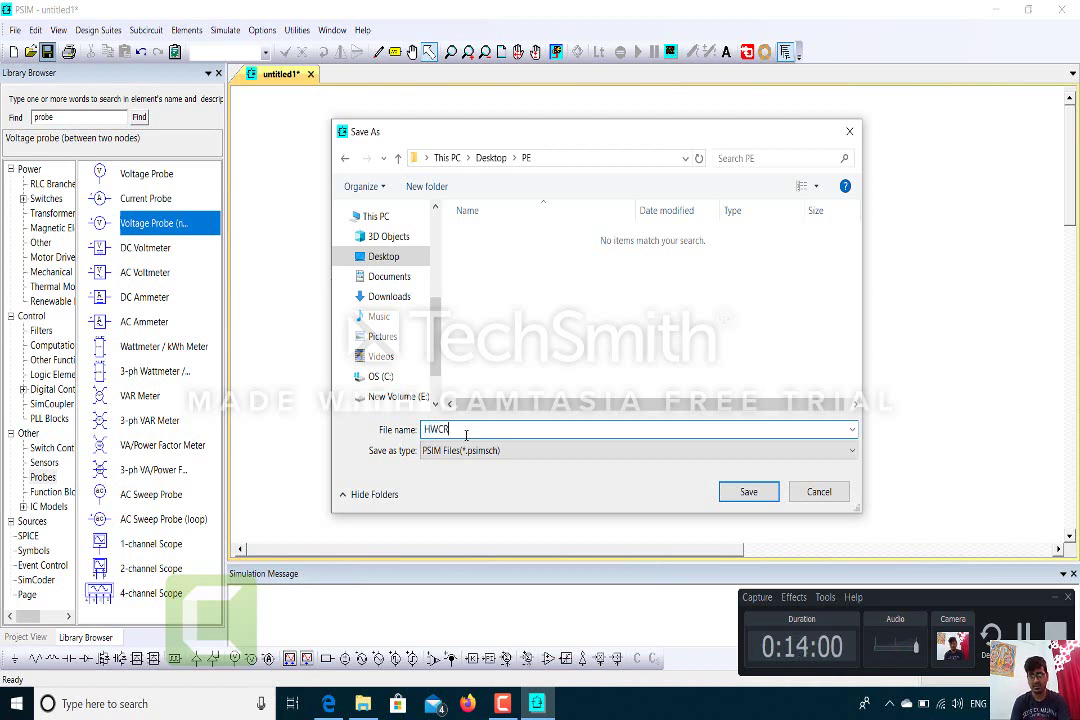
{"action": "left_click", "coordinate": [748, 491]}
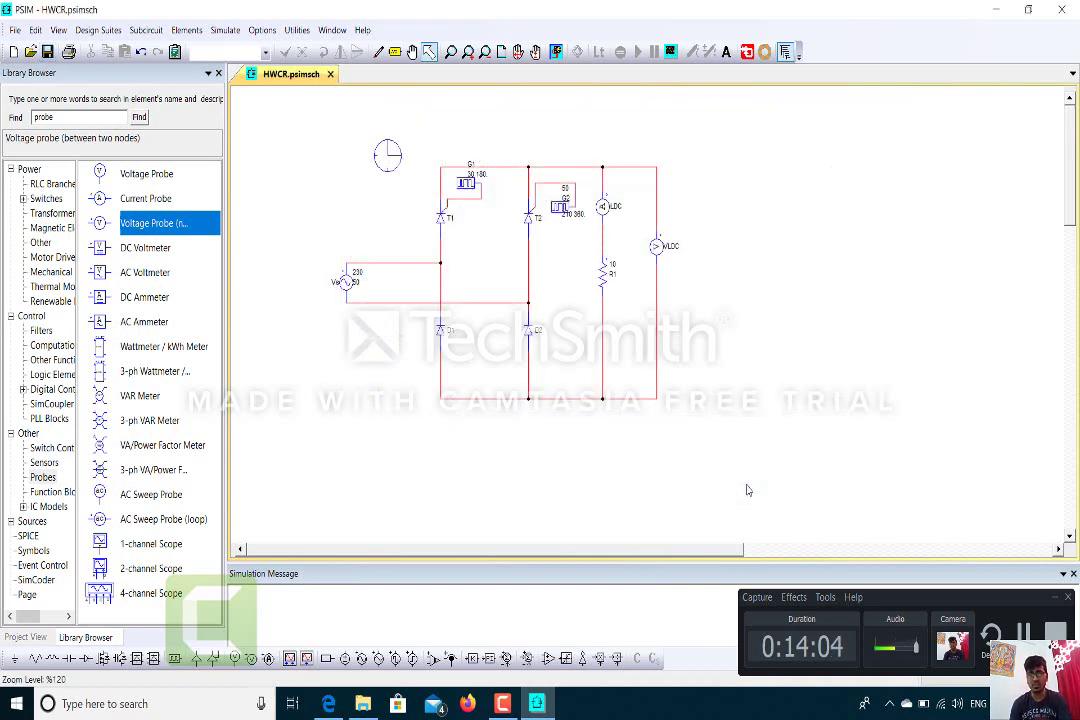
Run the simulation, plot ILDC, V(R1) and VLDC together in Simview, and close the viewer after examining the waveforms.
{"action": "left_click", "coordinate": [222, 32]}
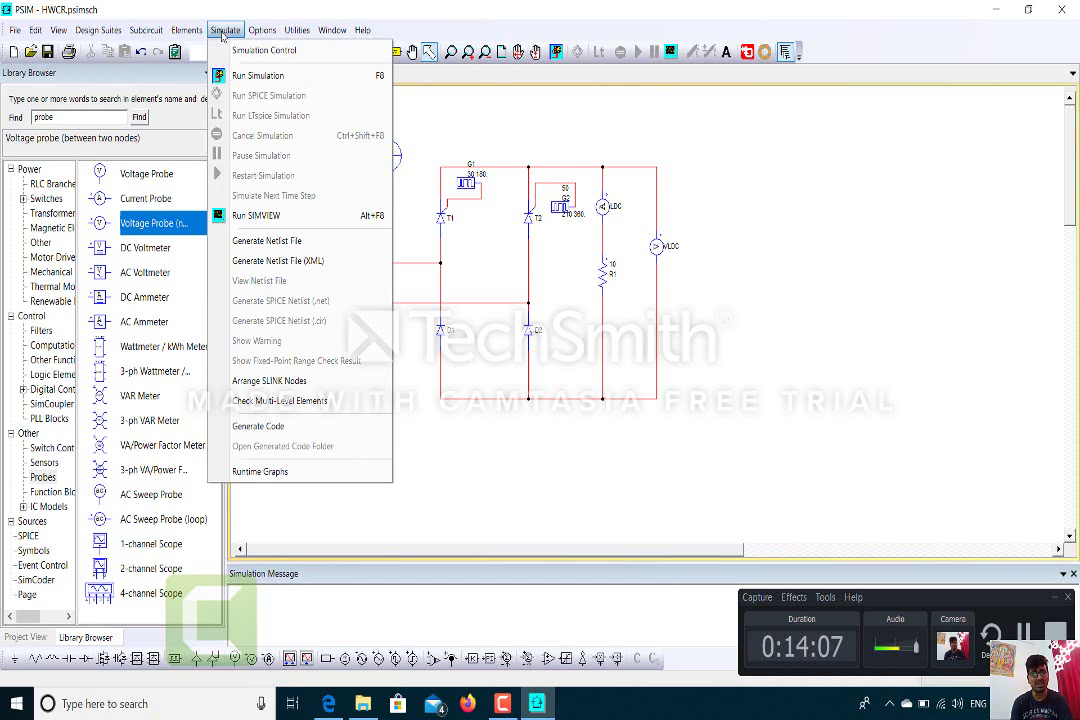
{"action": "left_click", "coordinate": [258, 76]}
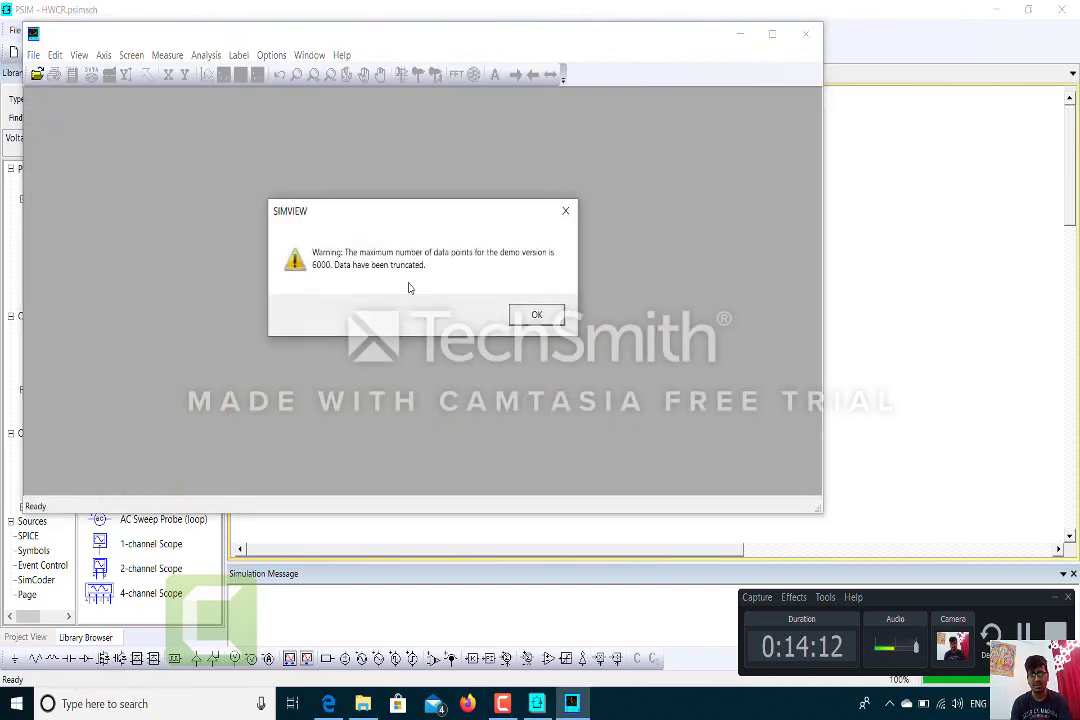
{"action": "left_click", "coordinate": [535, 314]}
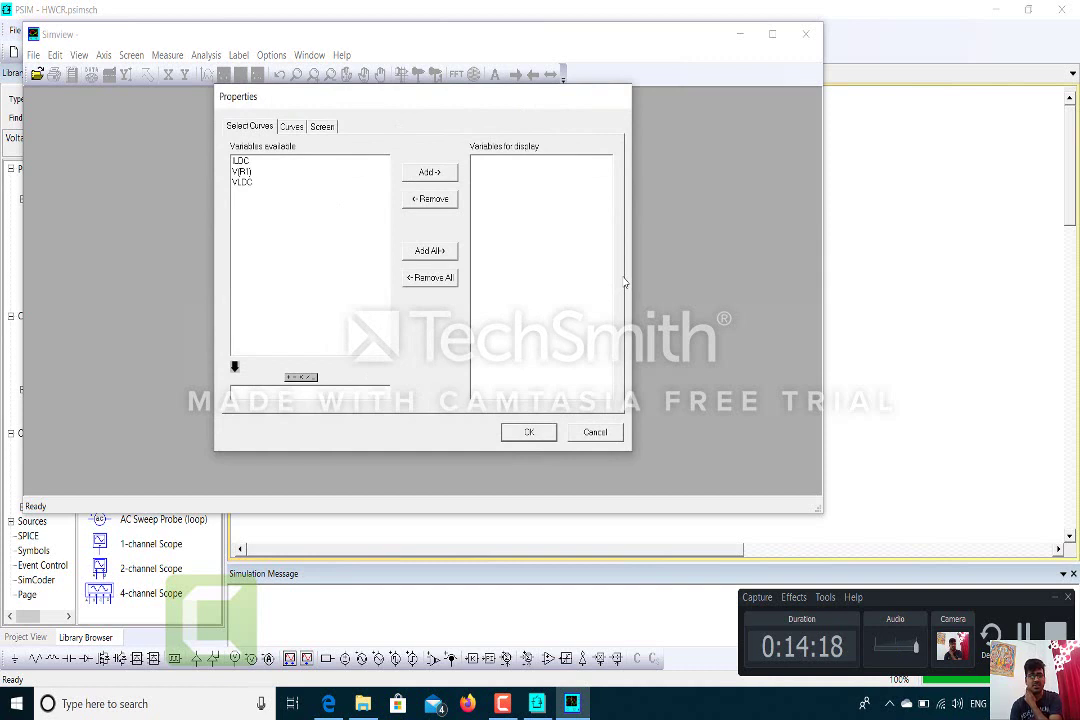
{"action": "left_click", "coordinate": [425, 255]}
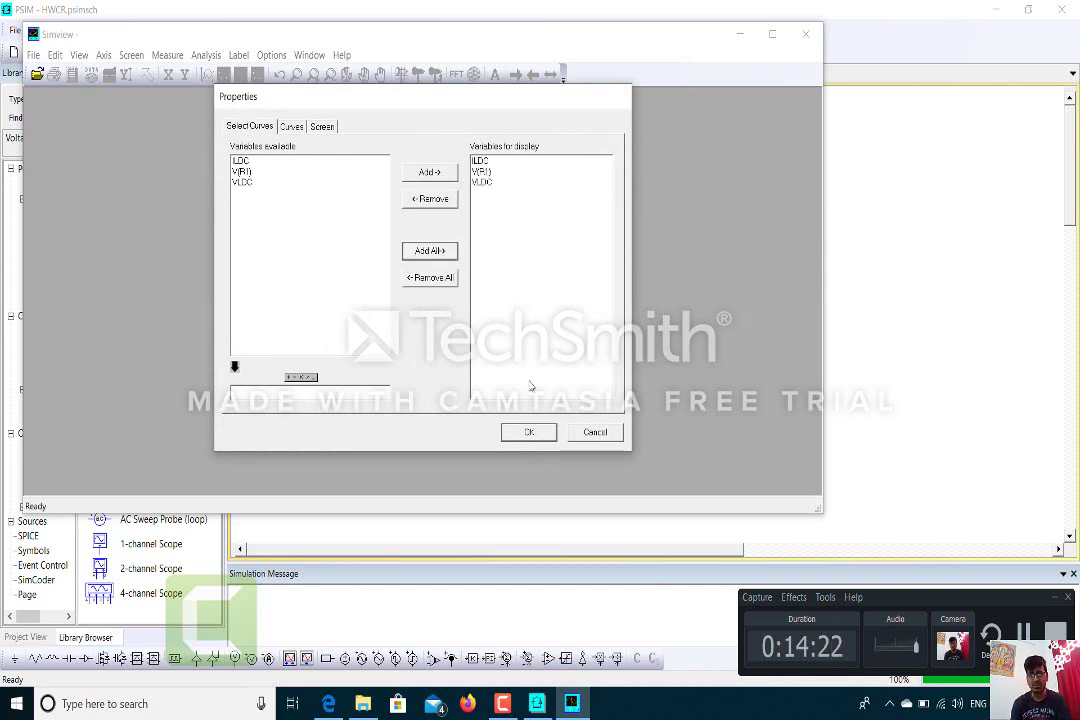
{"action": "left_click", "coordinate": [528, 433]}
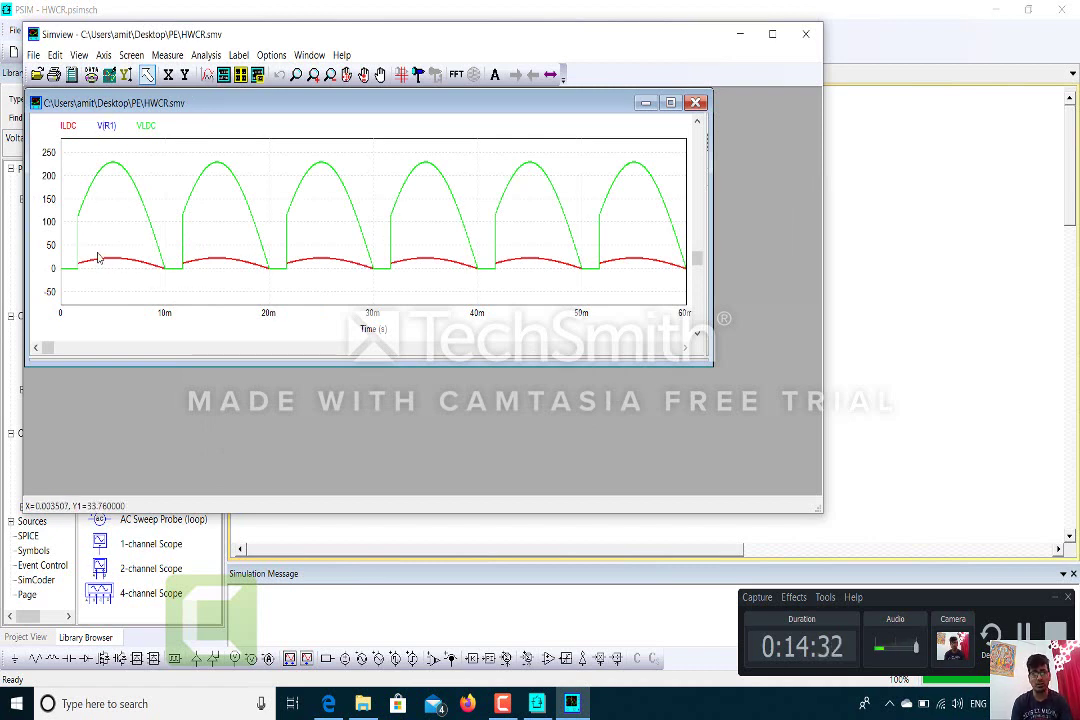
{"action": "left_click", "coordinate": [697, 102]}
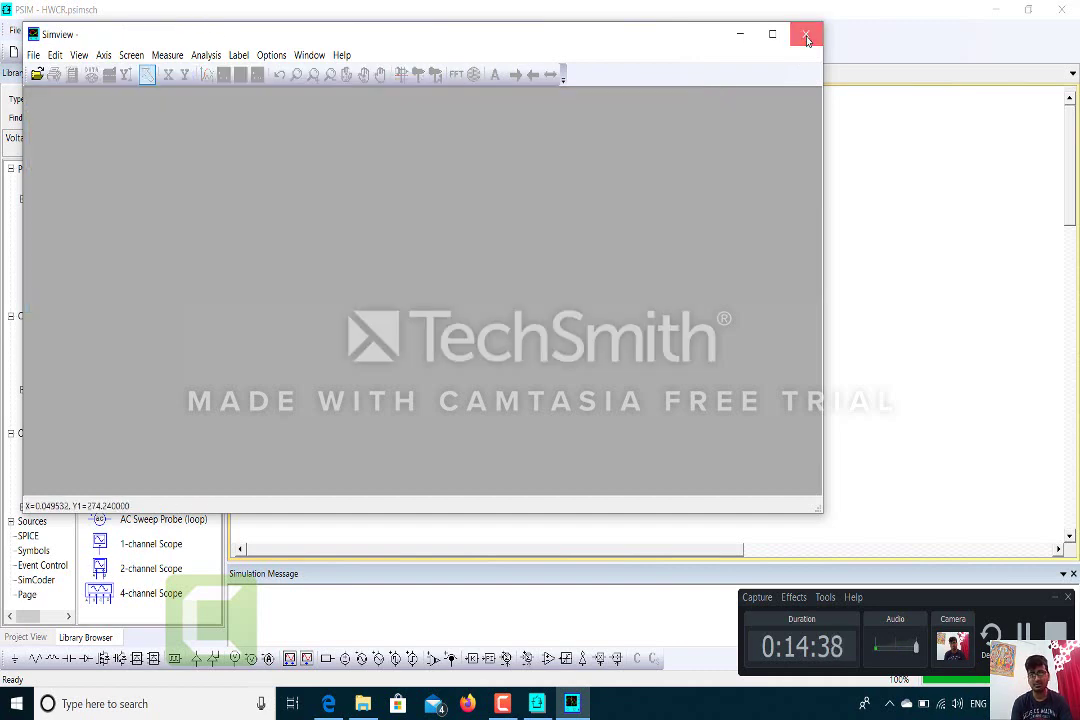
{"action": "left_click", "coordinate": [806, 34]}
Rerun the simulation and plot only the ILDC load current waveform in Simview.
{"action": "left_click", "coordinate": [225, 29]}
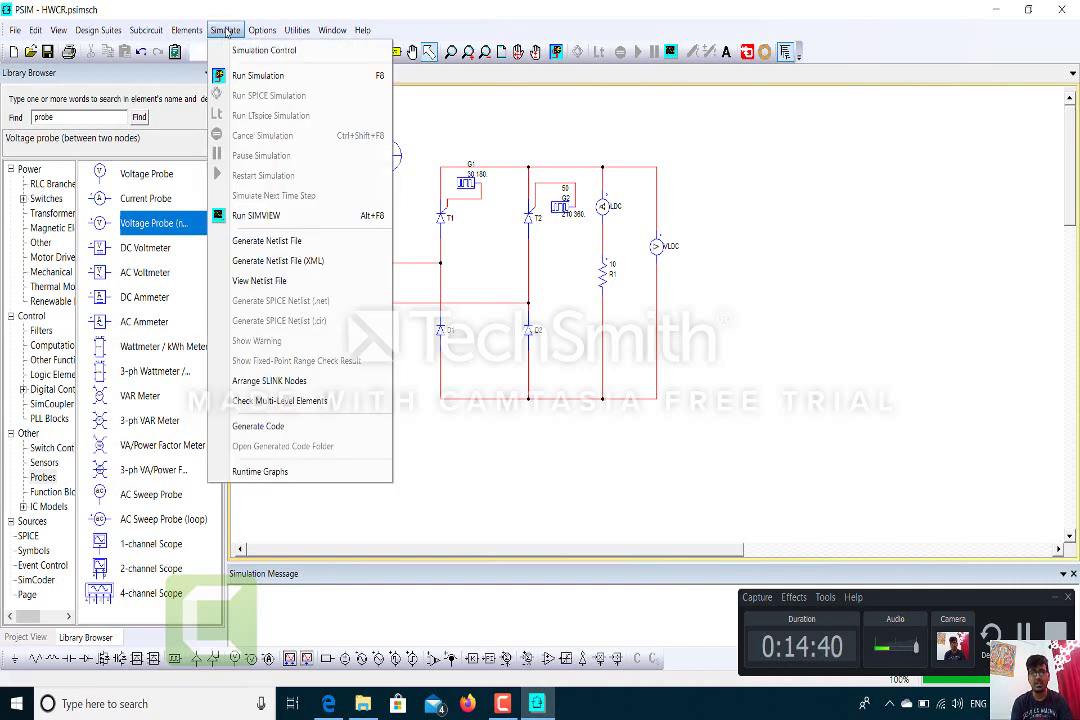
{"action": "left_click", "coordinate": [256, 76]}
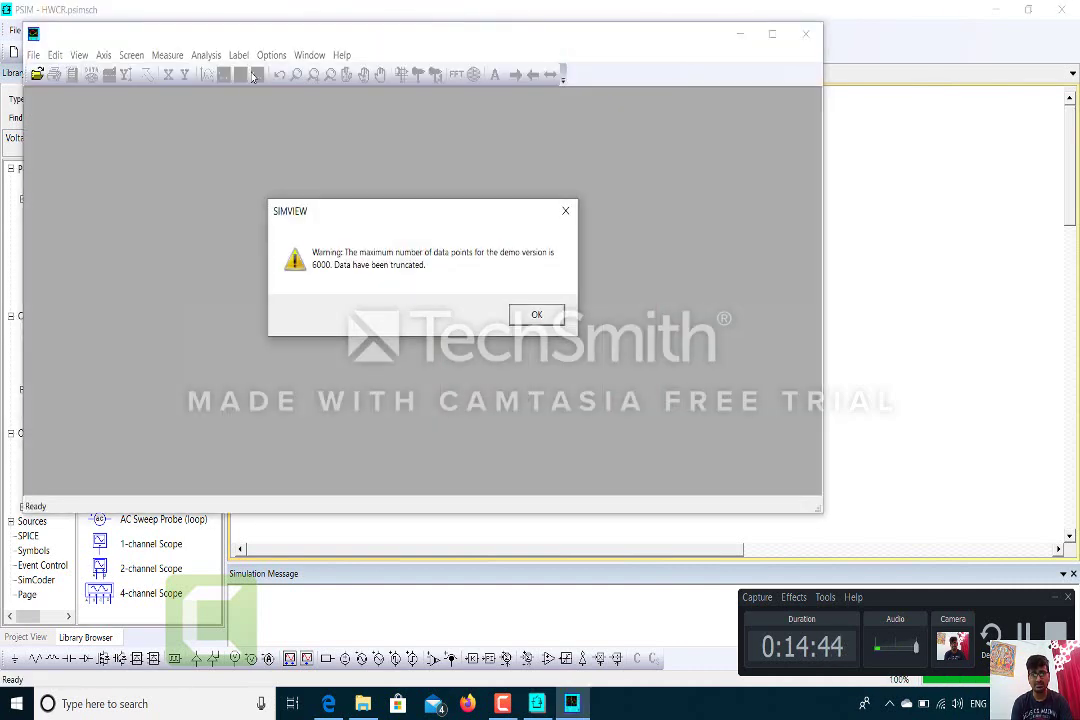
{"action": "left_click", "coordinate": [520, 317]}
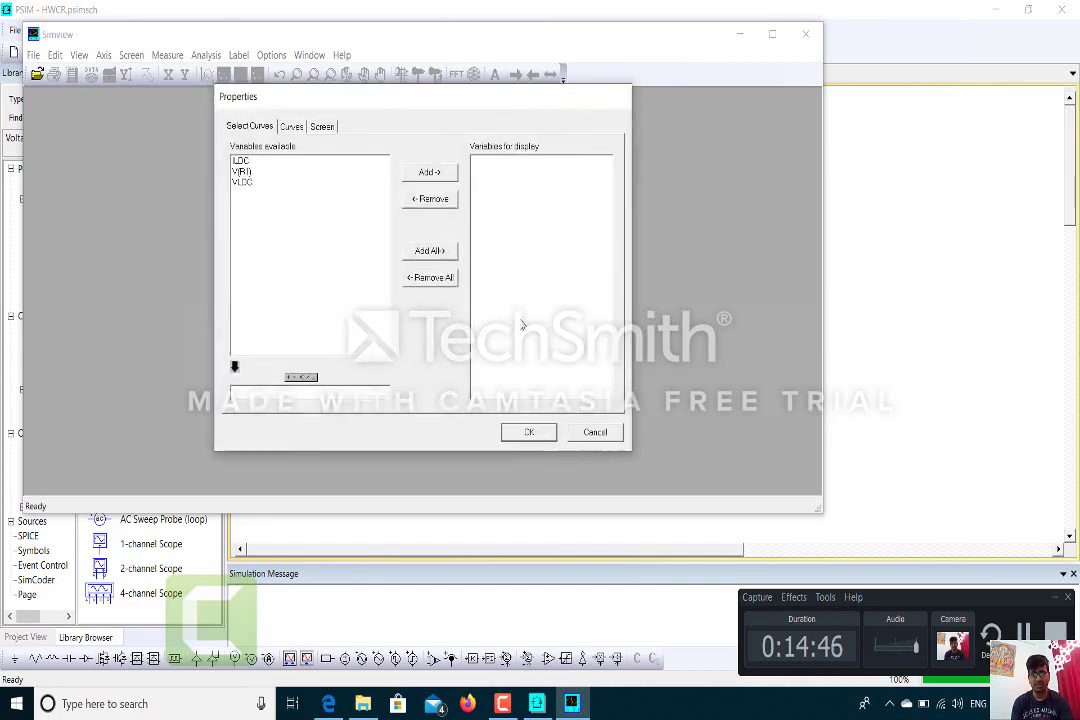
{"action": "left_click", "coordinate": [236, 162]}
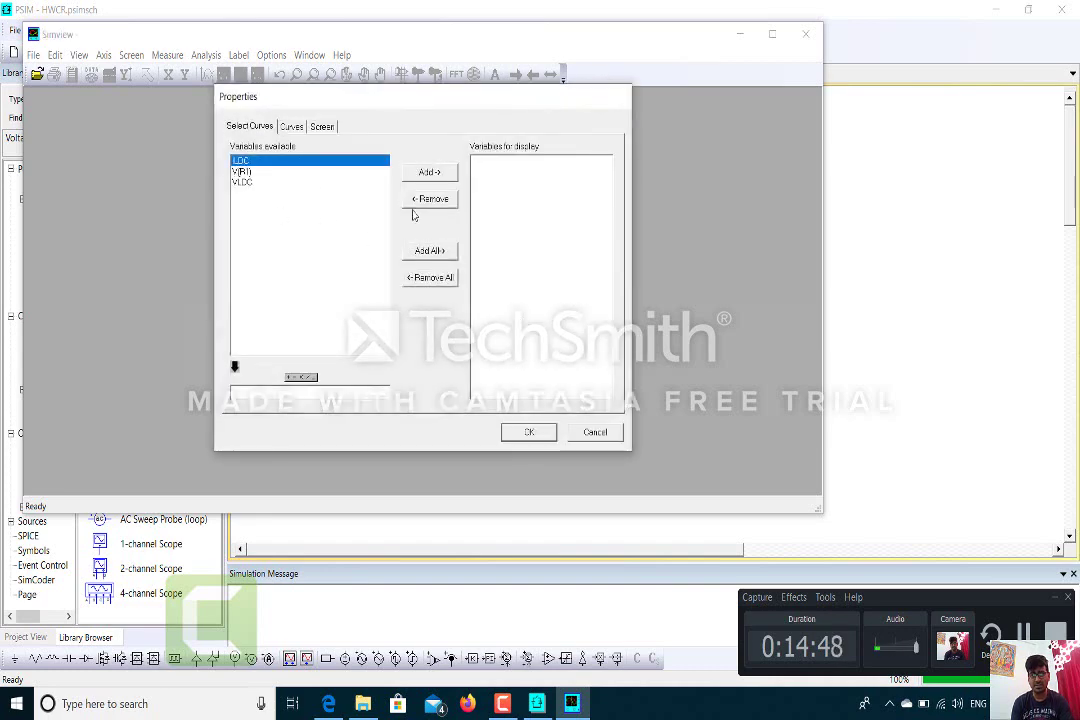
{"action": "left_click", "coordinate": [430, 173]}
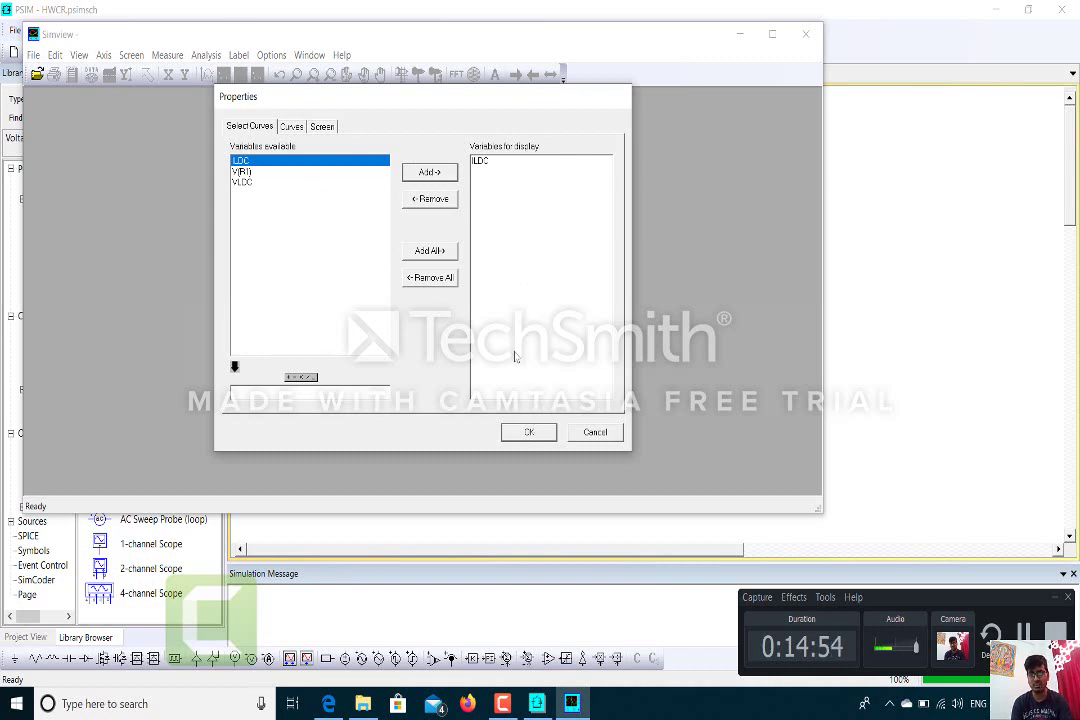
{"action": "left_click", "coordinate": [529, 432]}
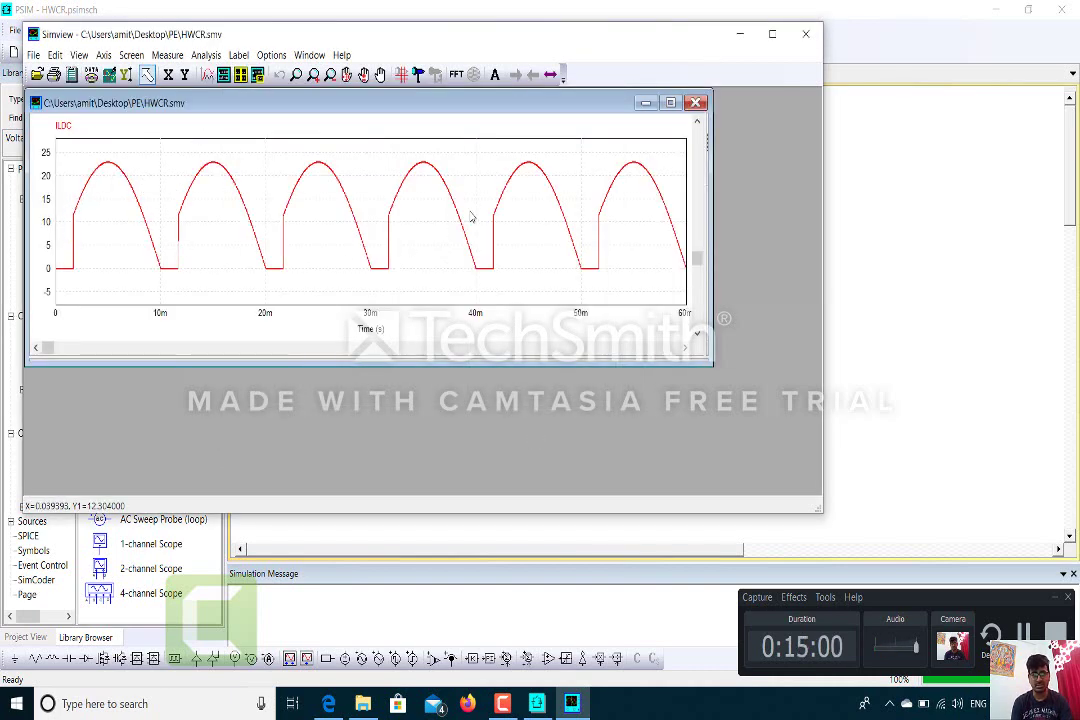
{"action": "left_click", "coordinate": [206, 57]}
{"action": "mouse_move", "coordinate": [167, 60]}
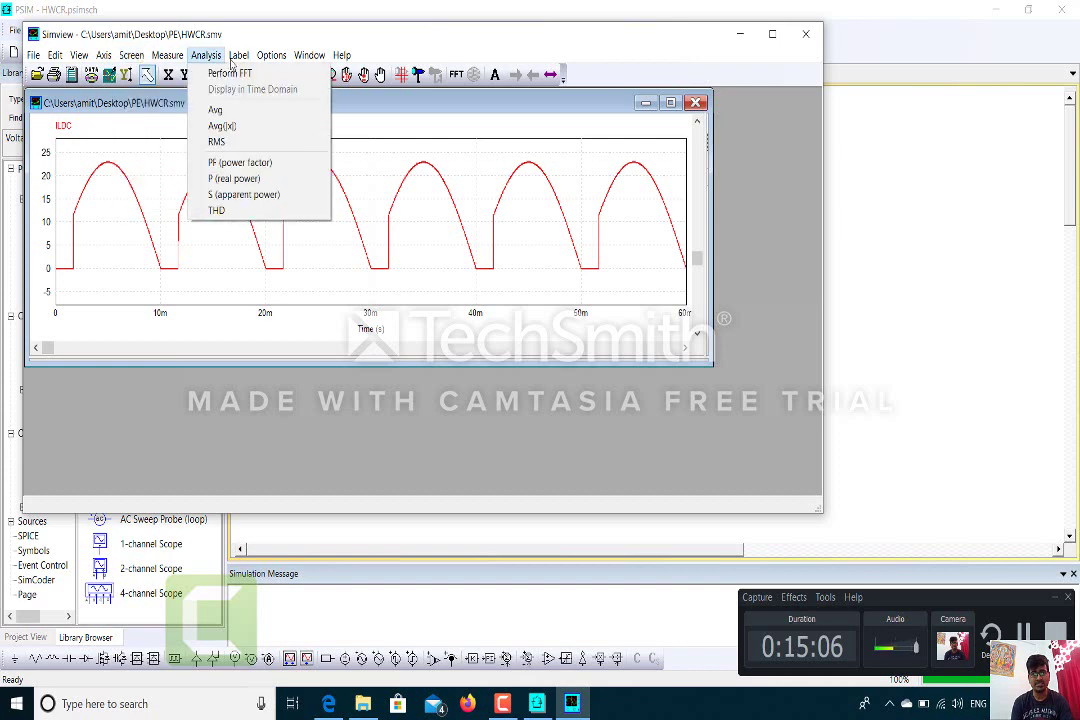
{"action": "mouse_move", "coordinate": [258, 62]}
{"action": "mouse_move", "coordinate": [309, 56]}
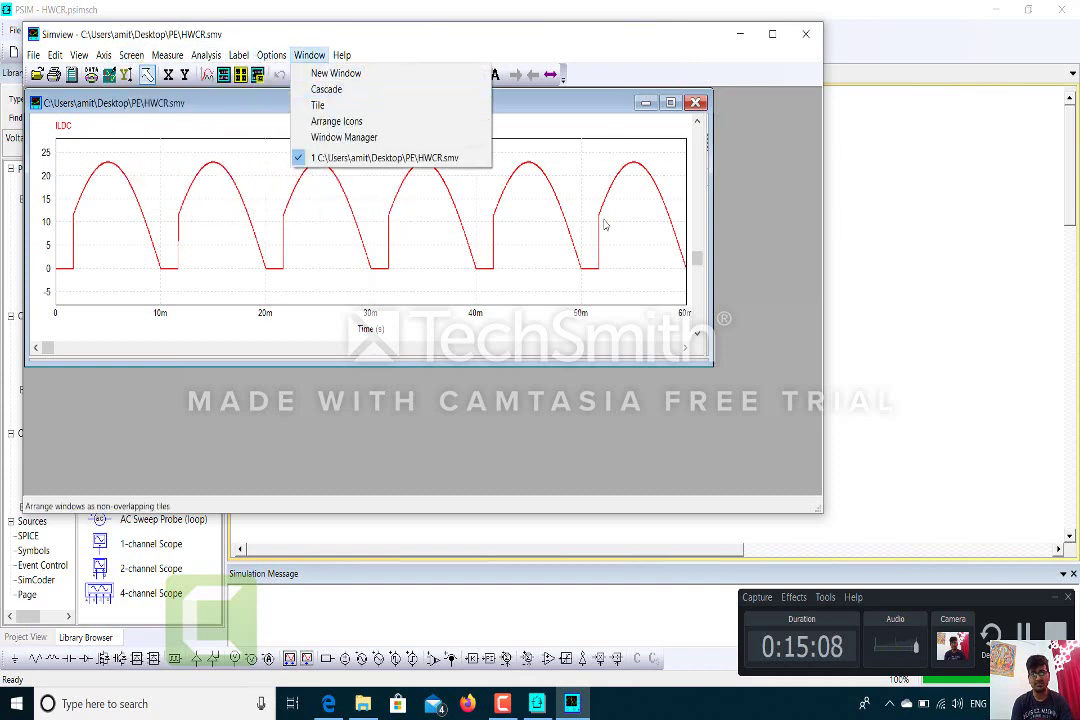
Close the current waveform viewer, rerun the simulation and plot only the VLDC load voltage waveform in Simview.
{"action": "left_click", "coordinate": [806, 36]}
{"action": "left_click", "coordinate": [806, 36]}
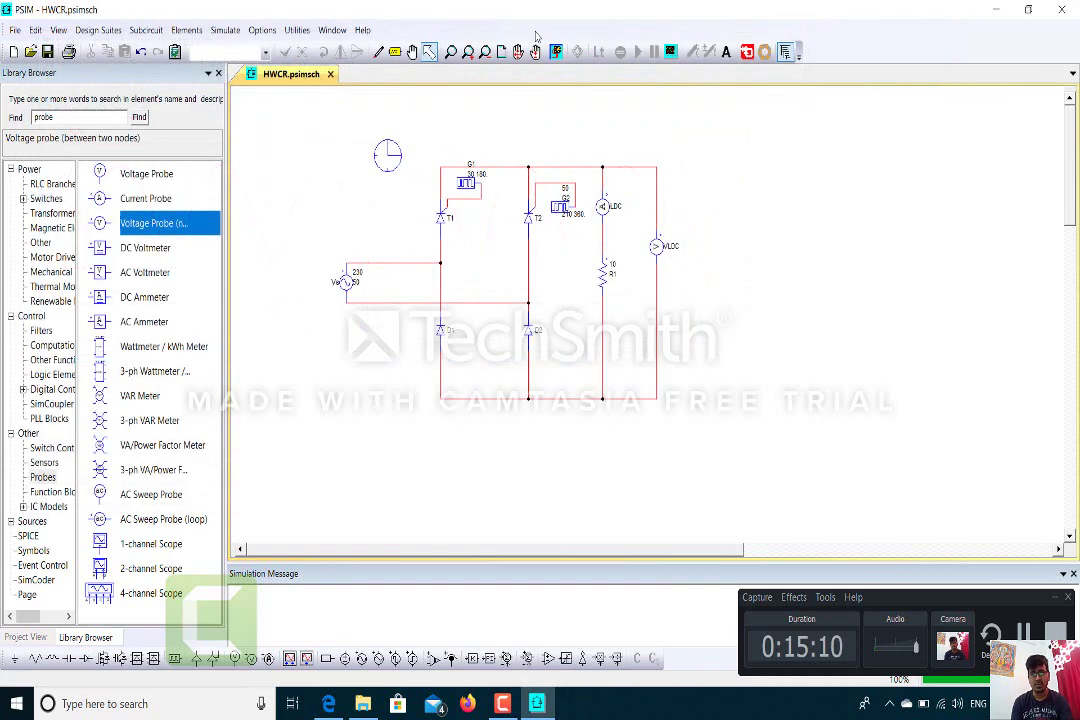
{"action": "left_click", "coordinate": [225, 34]}
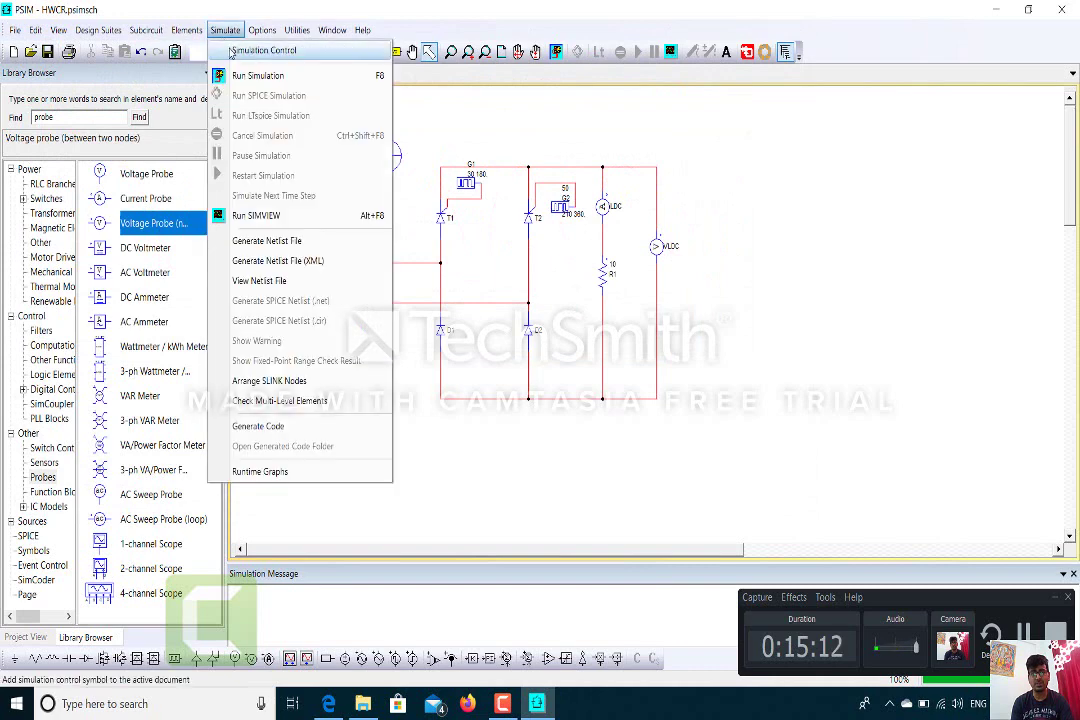
{"action": "left_click", "coordinate": [237, 77]}
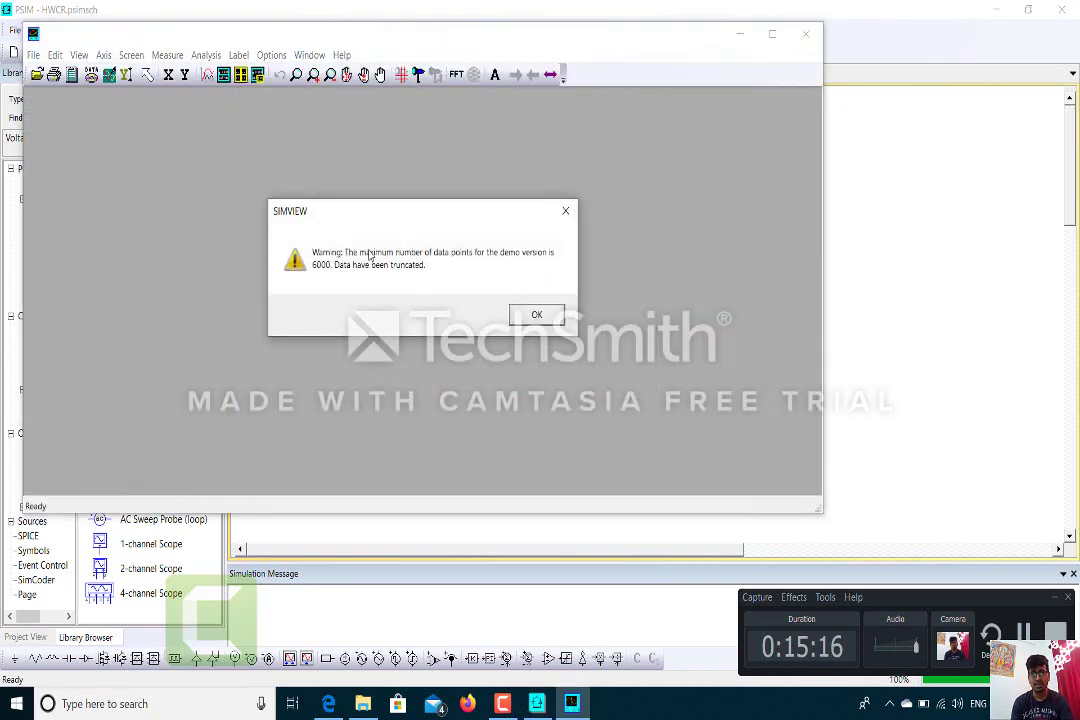
{"action": "left_click", "coordinate": [530, 317]}
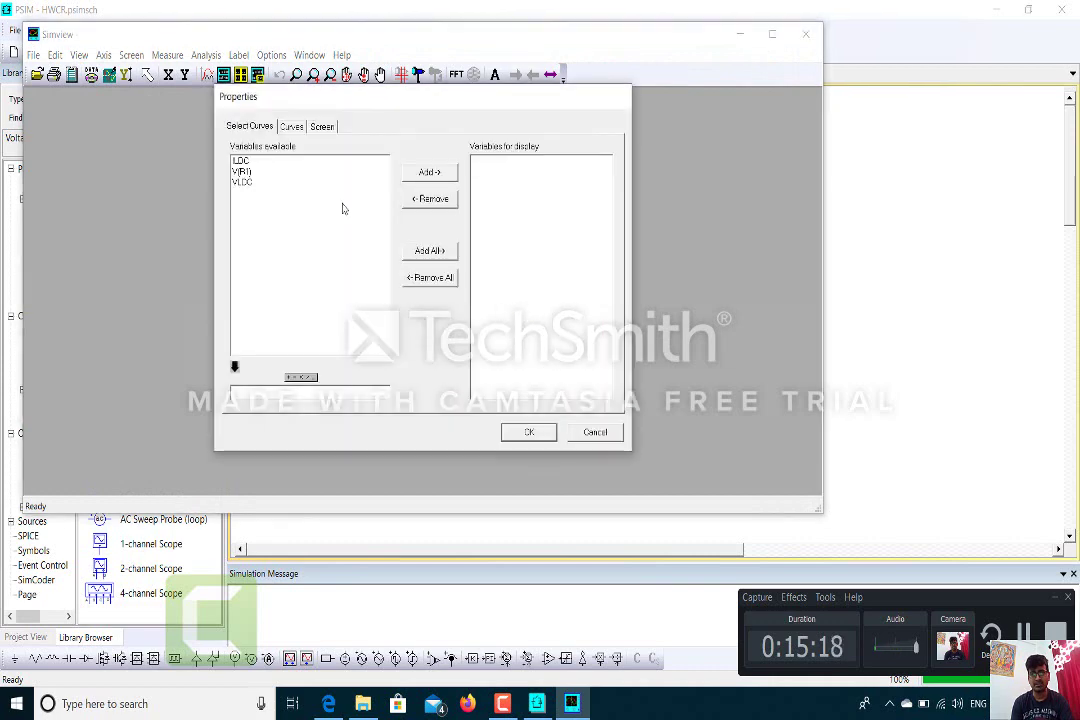
{"action": "left_click", "coordinate": [250, 184]}
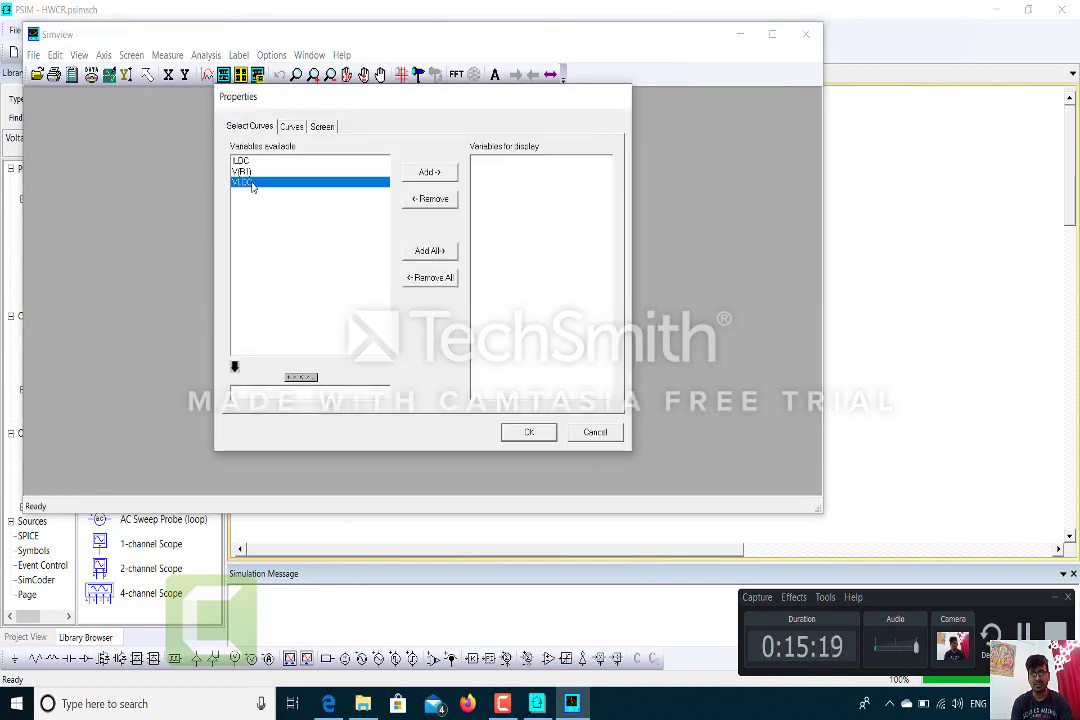
{"action": "left_click", "coordinate": [422, 173]}
{"action": "left_click", "coordinate": [492, 164]}
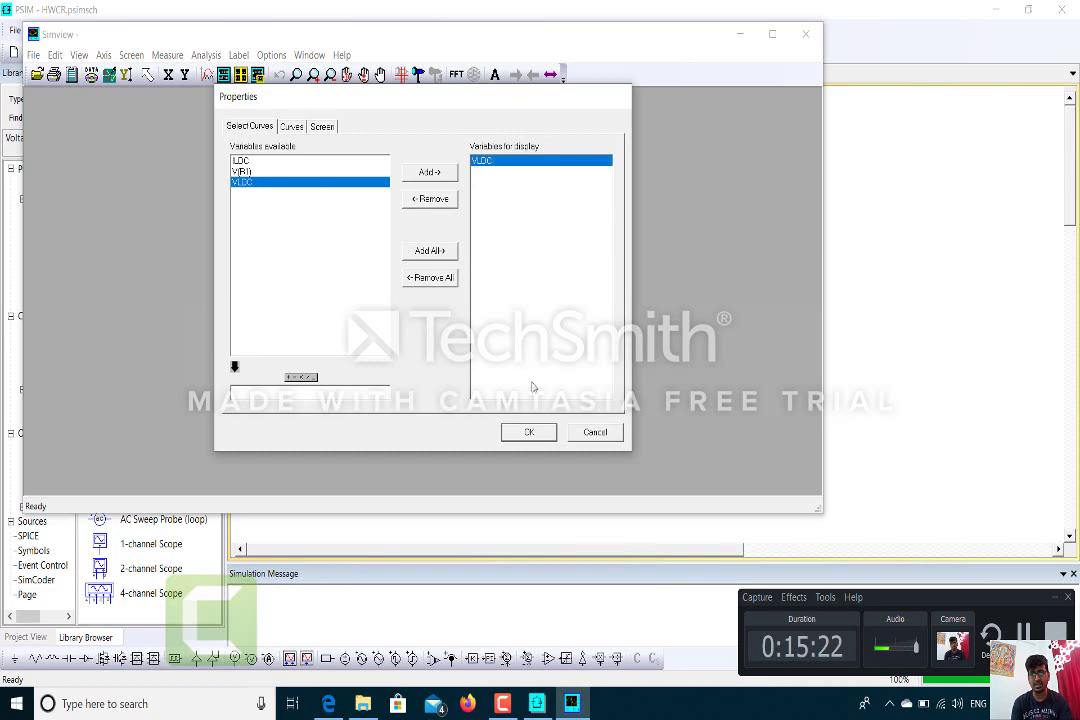
{"action": "left_click", "coordinate": [527, 432]}
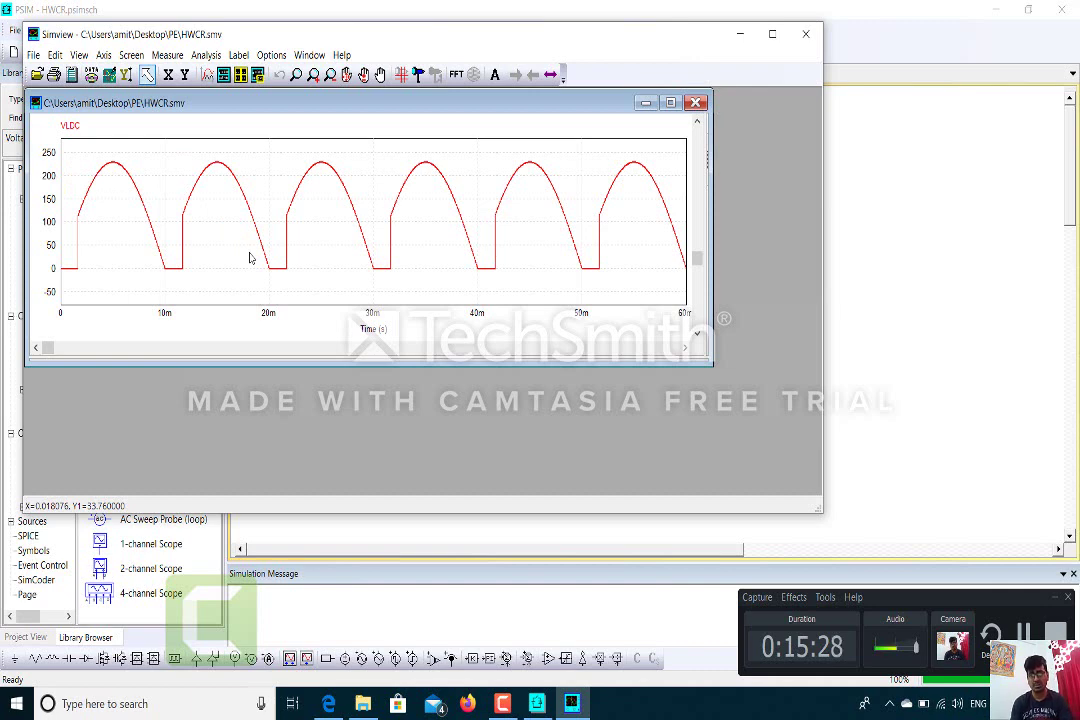
Close the VLDC plot and Simview, rerun the simulation and plot all available variables, ILDC, V(R1) and VLDC, together.
{"action": "left_click", "coordinate": [696, 102]}
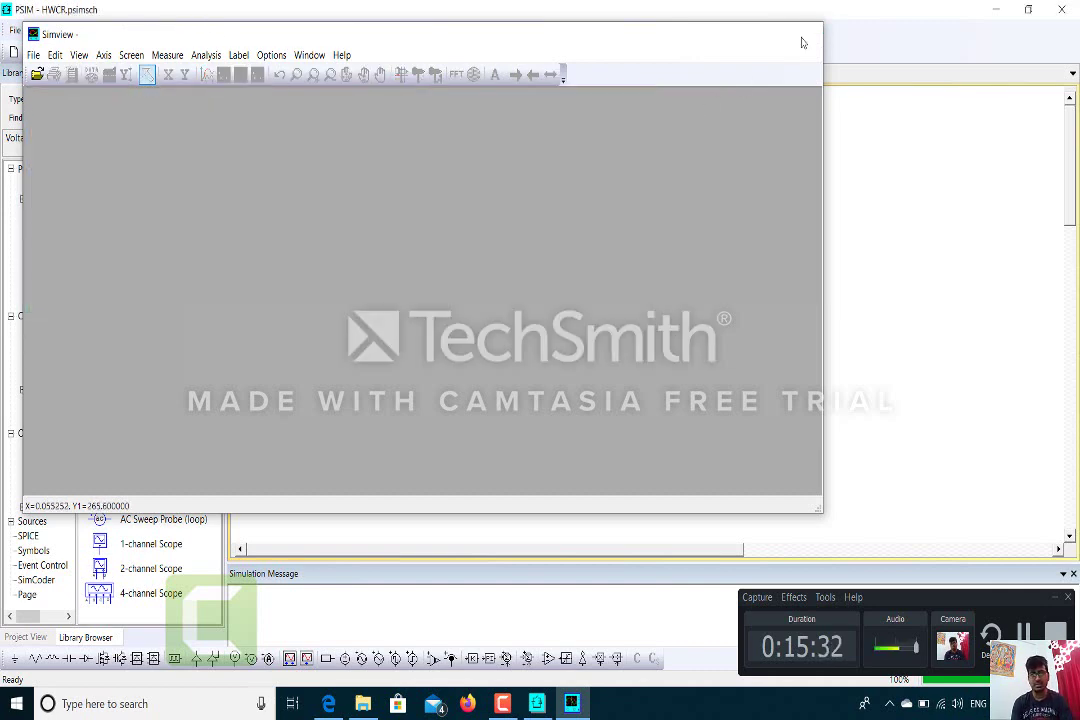
{"action": "left_click", "coordinate": [805, 34]}
{"action": "left_click", "coordinate": [229, 35]}
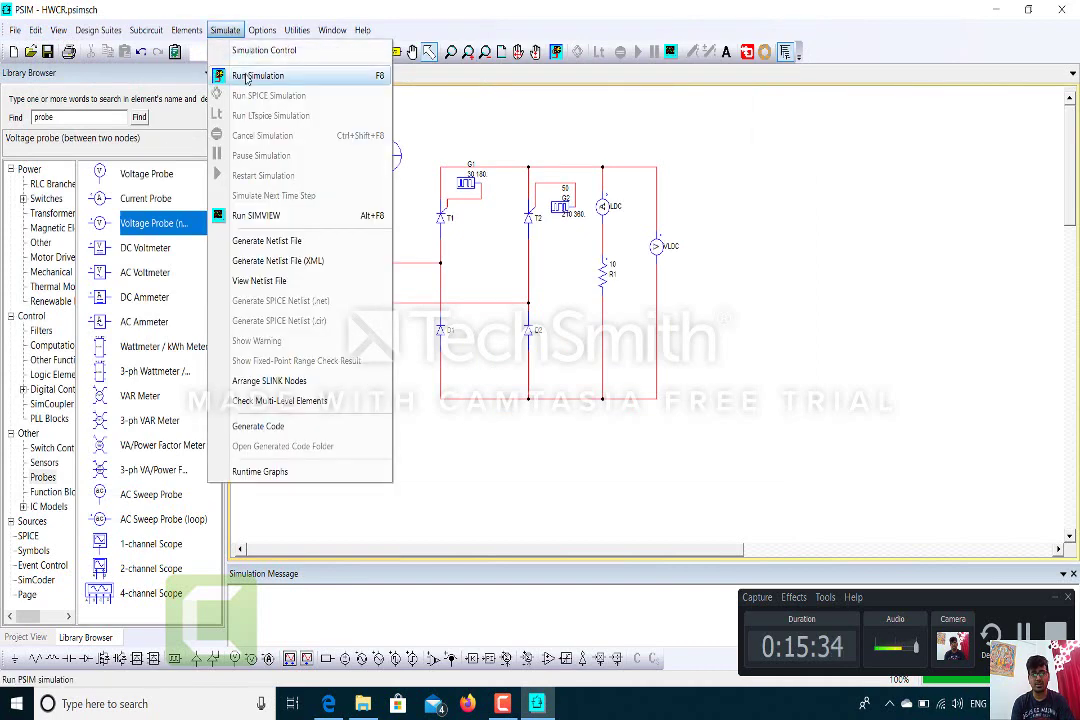
{"action": "left_click", "coordinate": [212, 64]}
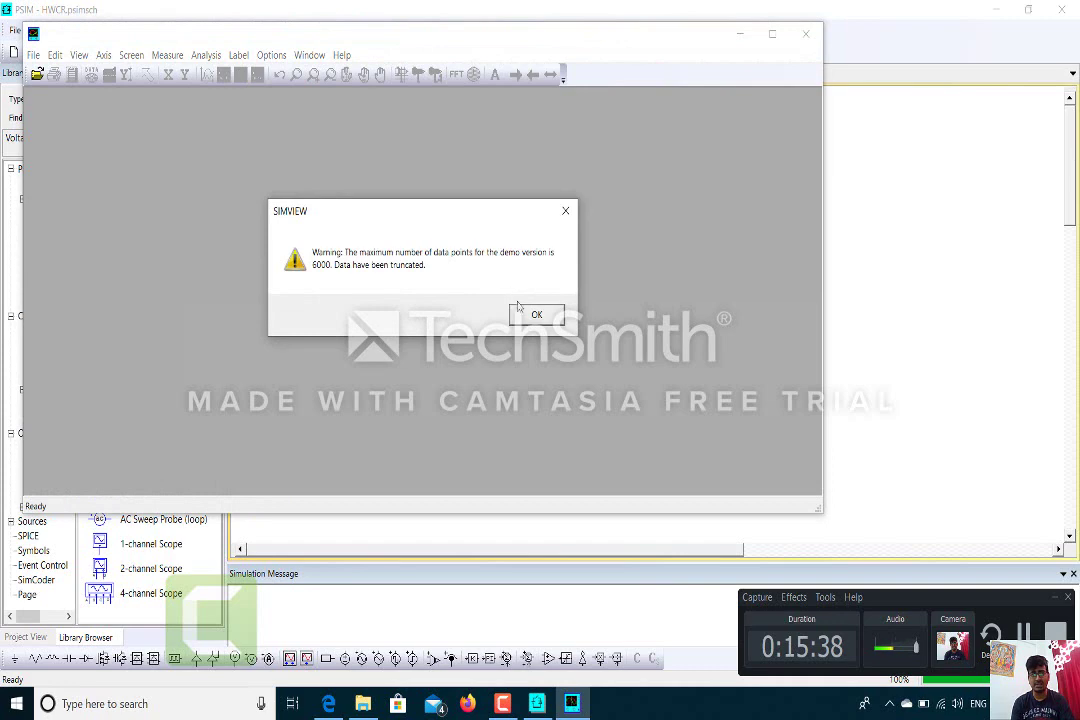
{"action": "left_click", "coordinate": [535, 314]}
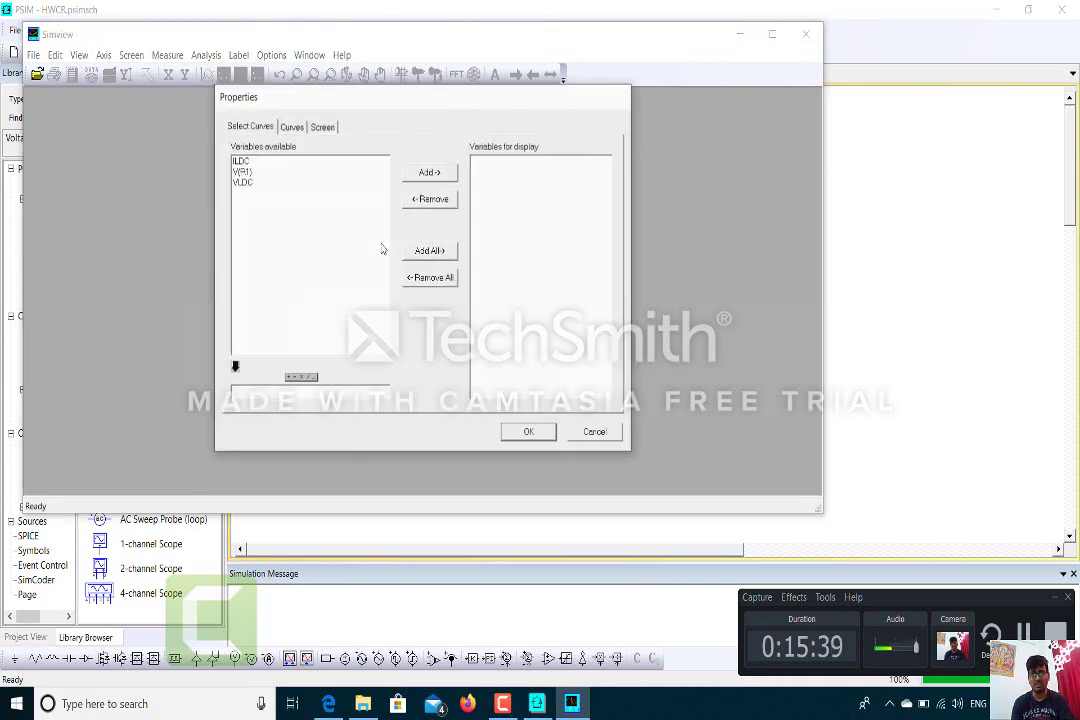
{"action": "left_click", "coordinate": [441, 255]}
{"action": "left_click", "coordinate": [532, 434]}
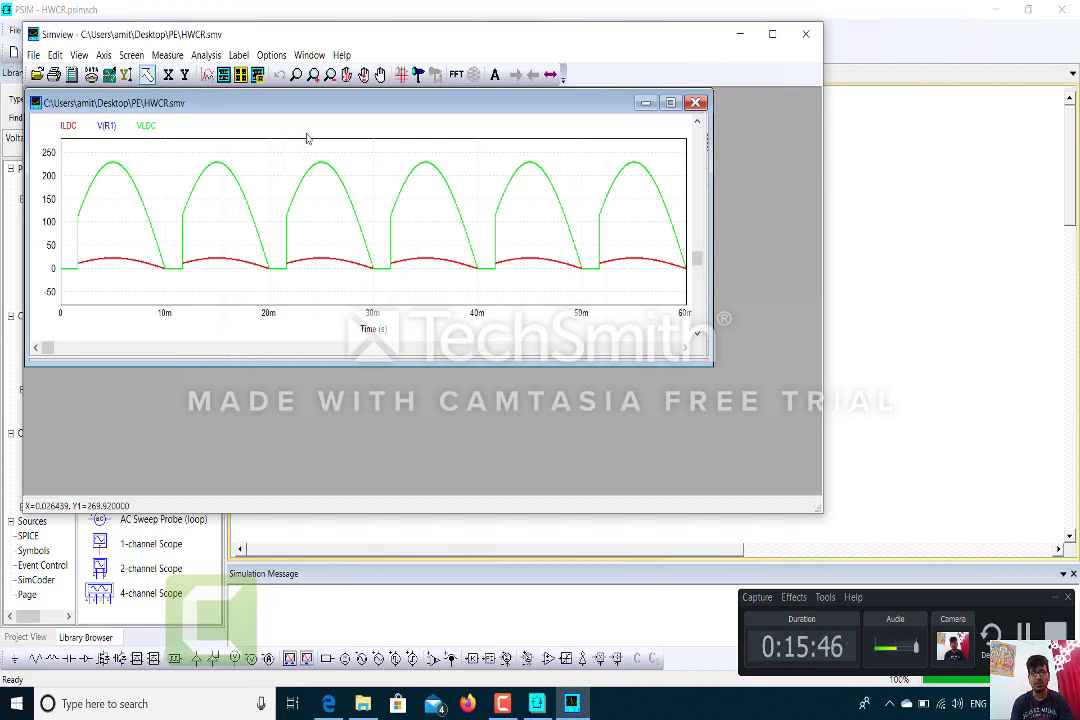
Run the Avg analysis on the plotted curves and examine the ILDC, V(R1) and VLDC rows of the measurement table.
{"action": "left_click", "coordinate": [205, 56]}
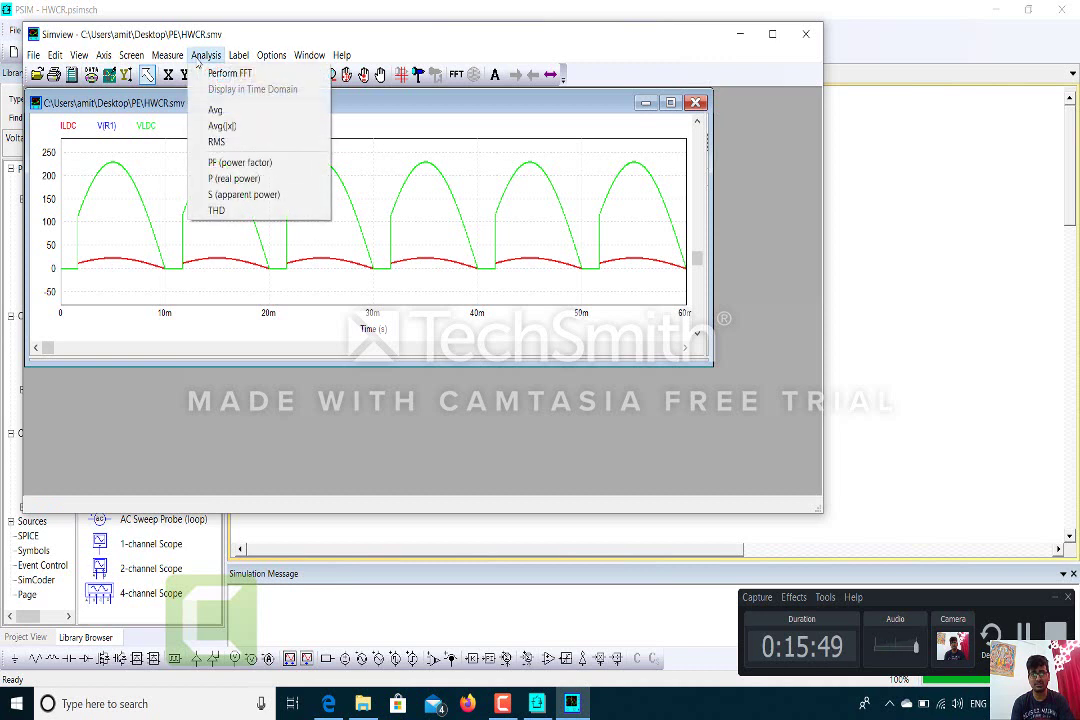
{"action": "left_click", "coordinate": [212, 111]}
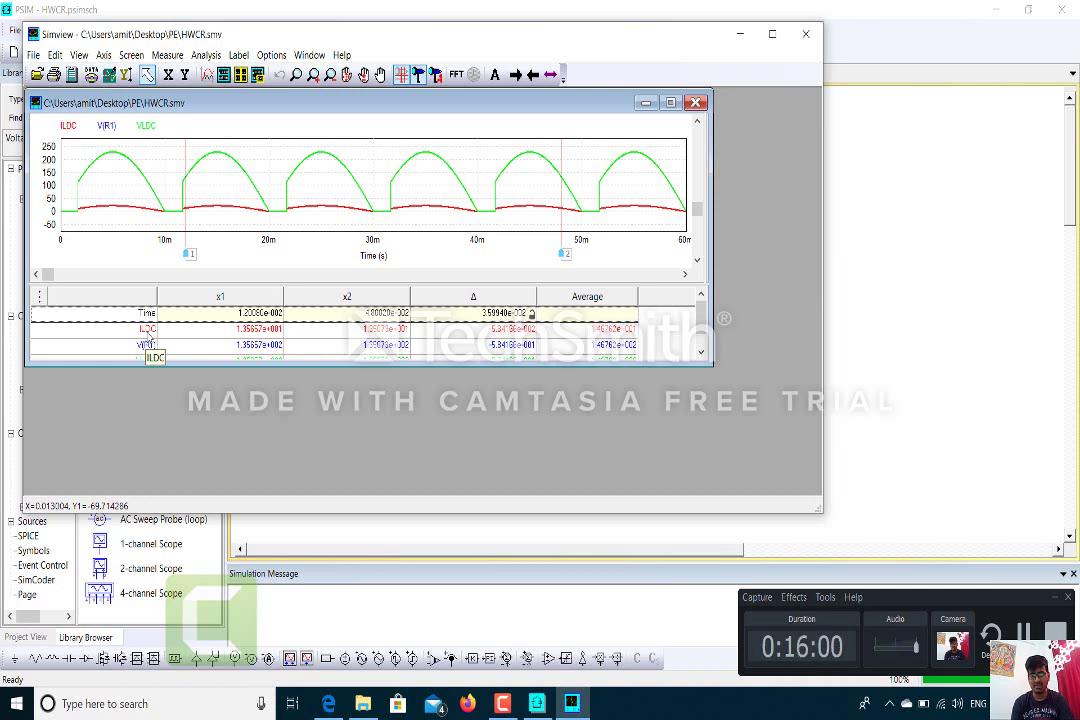
{"action": "left_click", "coordinate": [206, 56]}
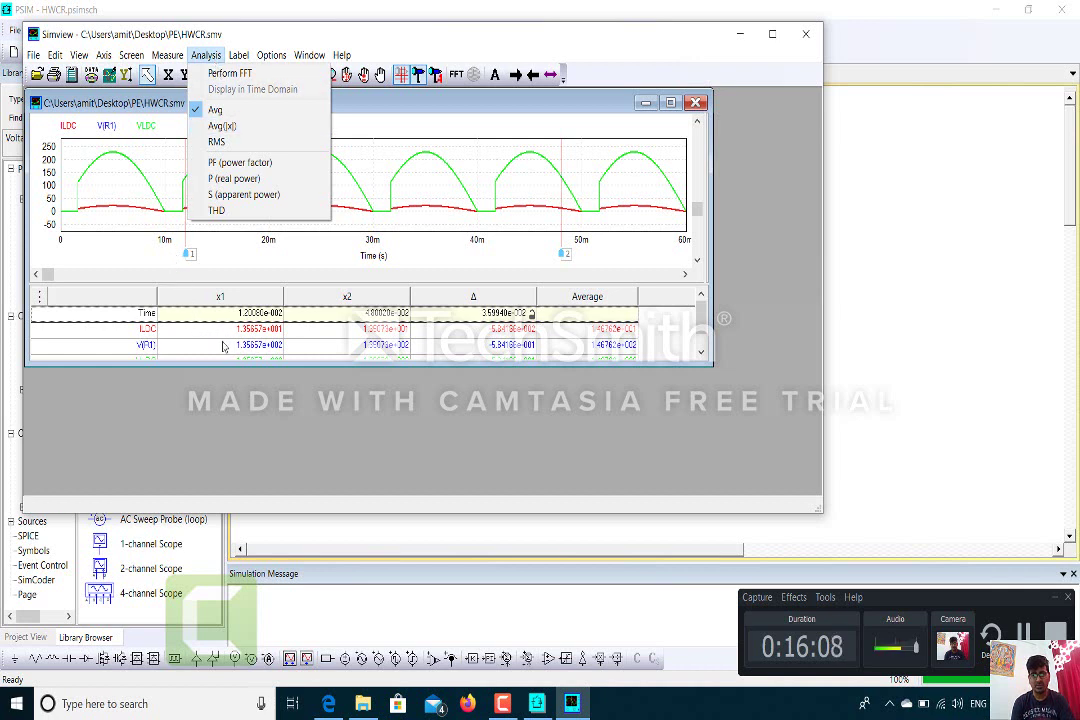
{"action": "left_click", "coordinate": [152, 335]}
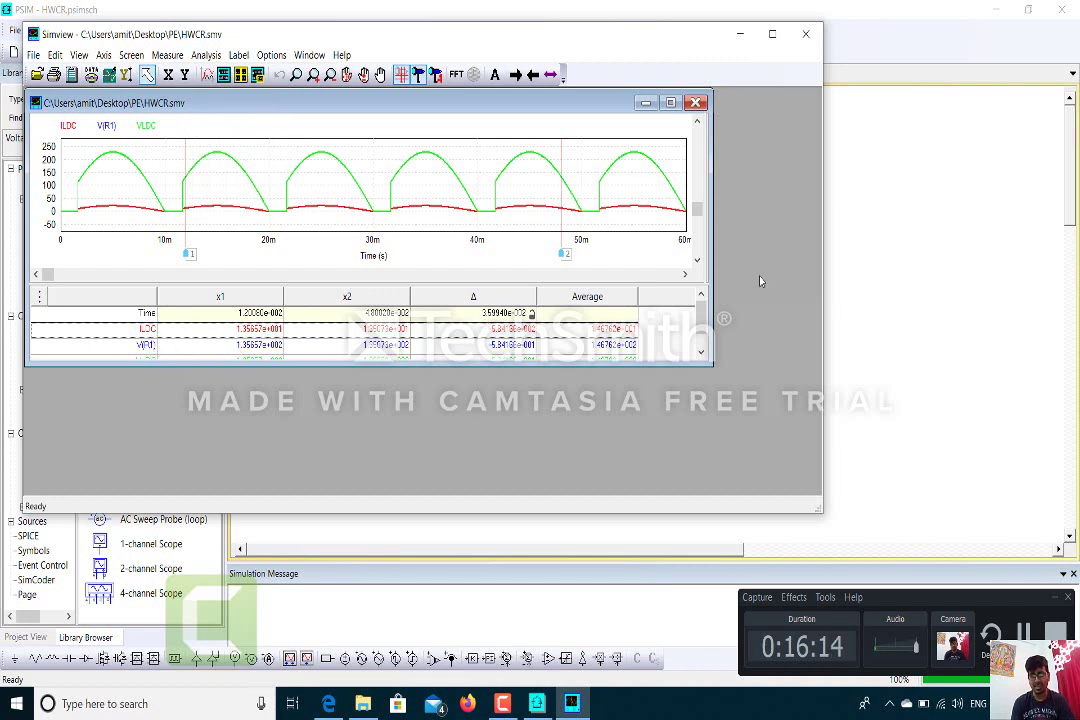
{"action": "scroll", "coordinate": [600, 320], "scroll_direction": "down", "scroll_amount": 1}
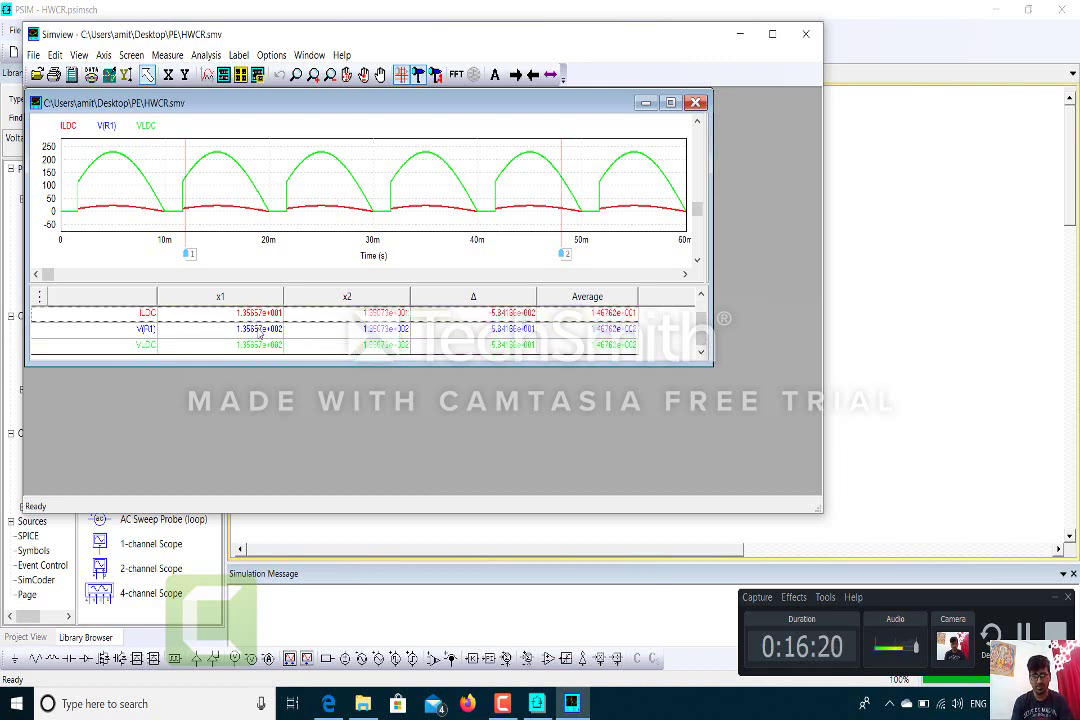
{"action": "right_click", "coordinate": [253, 330]}
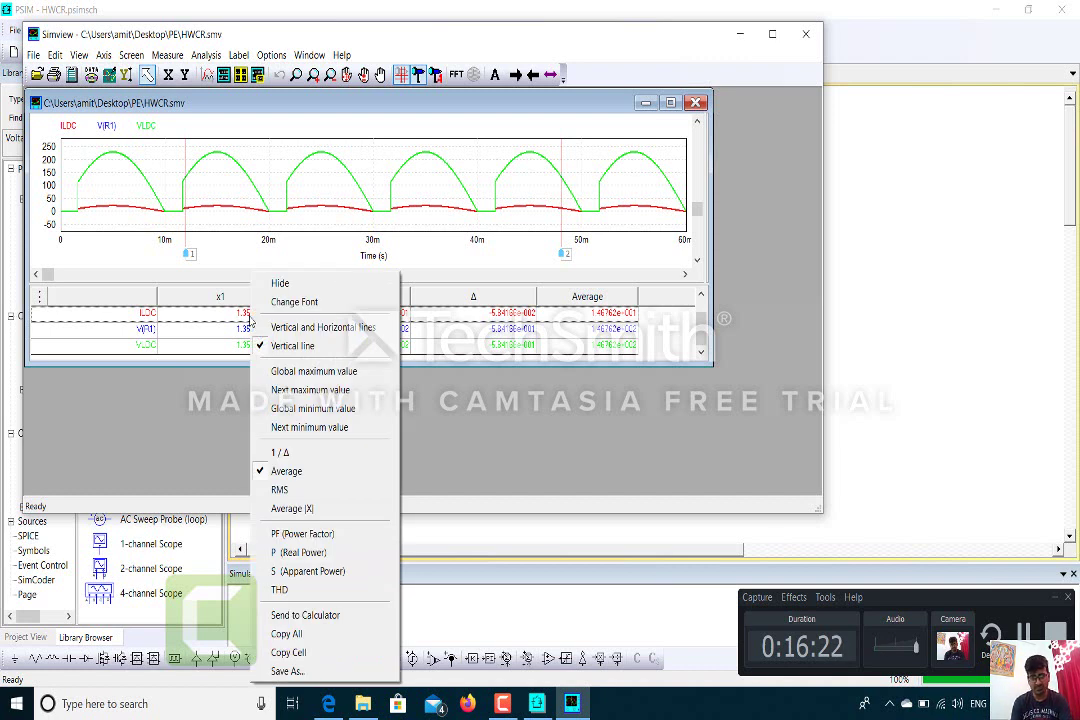
{"action": "left_click", "coordinate": [250, 320]}
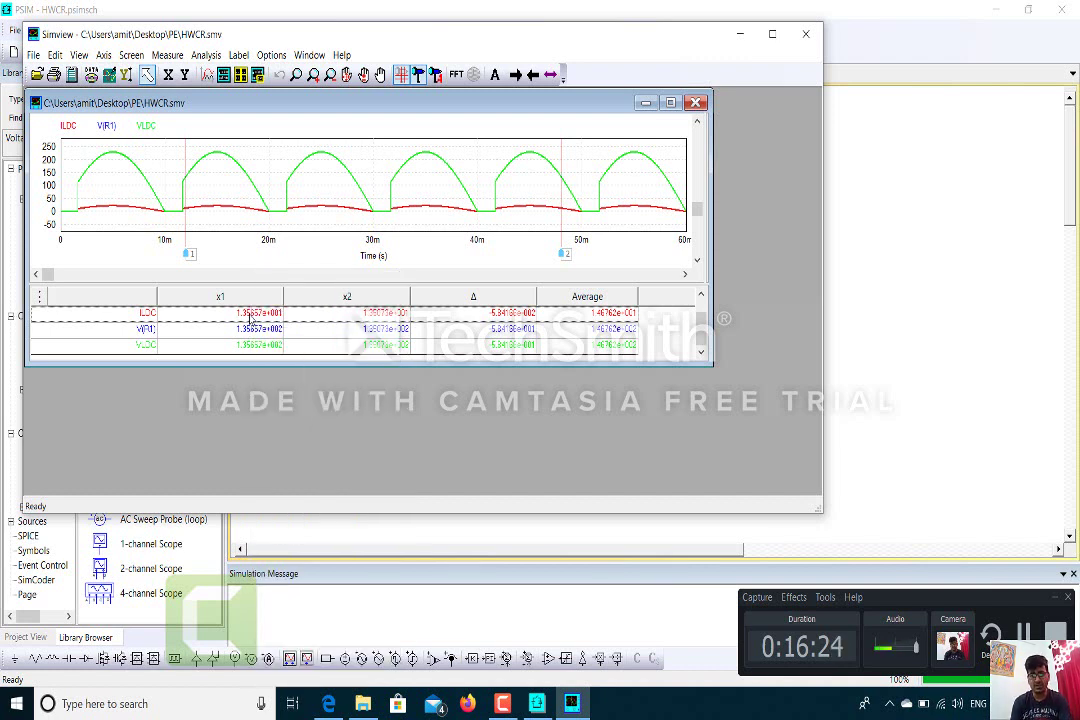
Add the RMS analysis to the measurement table and select its ILDC row.
{"action": "left_click", "coordinate": [172, 55]}
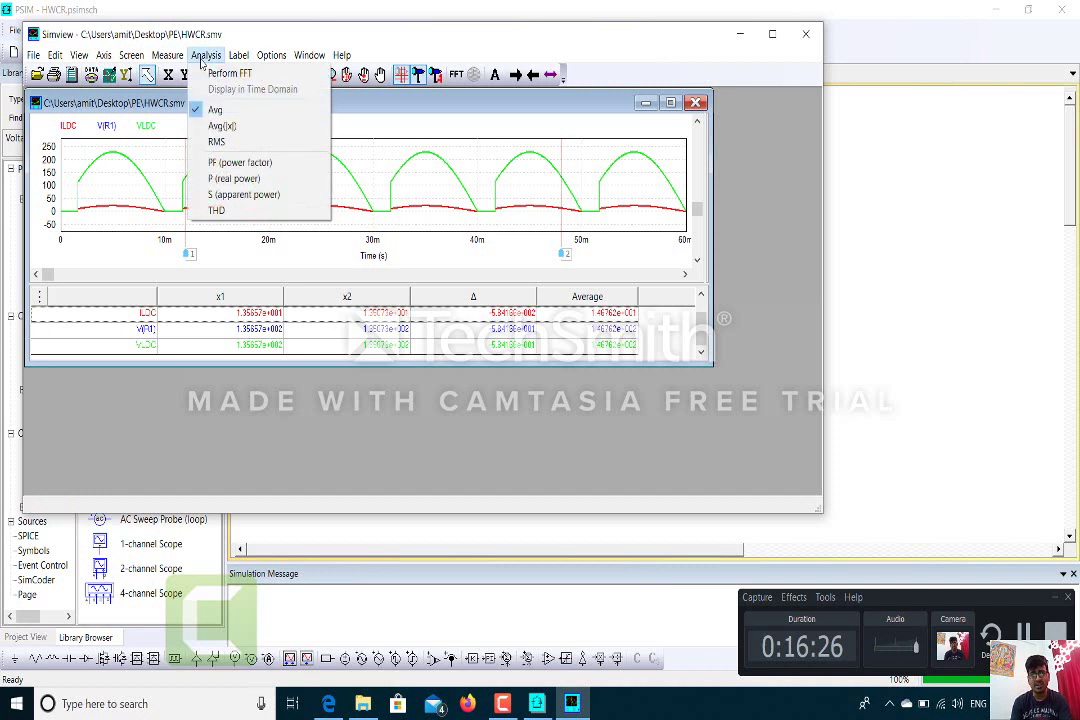
{"action": "mouse_move", "coordinate": [172, 60]}
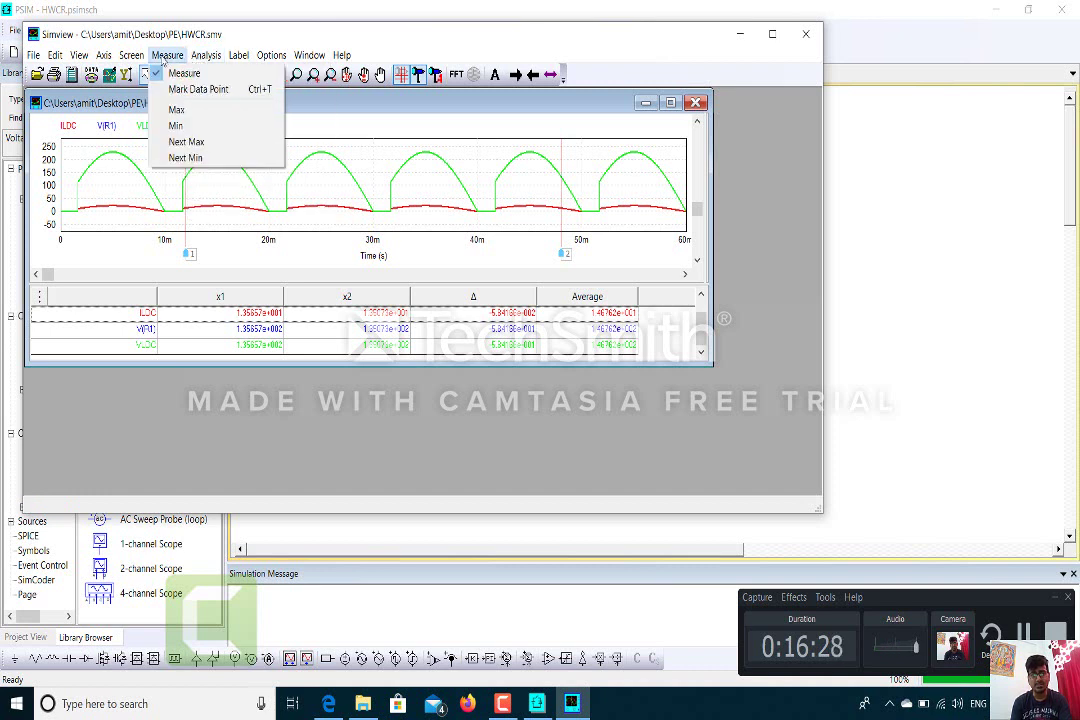
{"action": "mouse_move", "coordinate": [206, 56]}
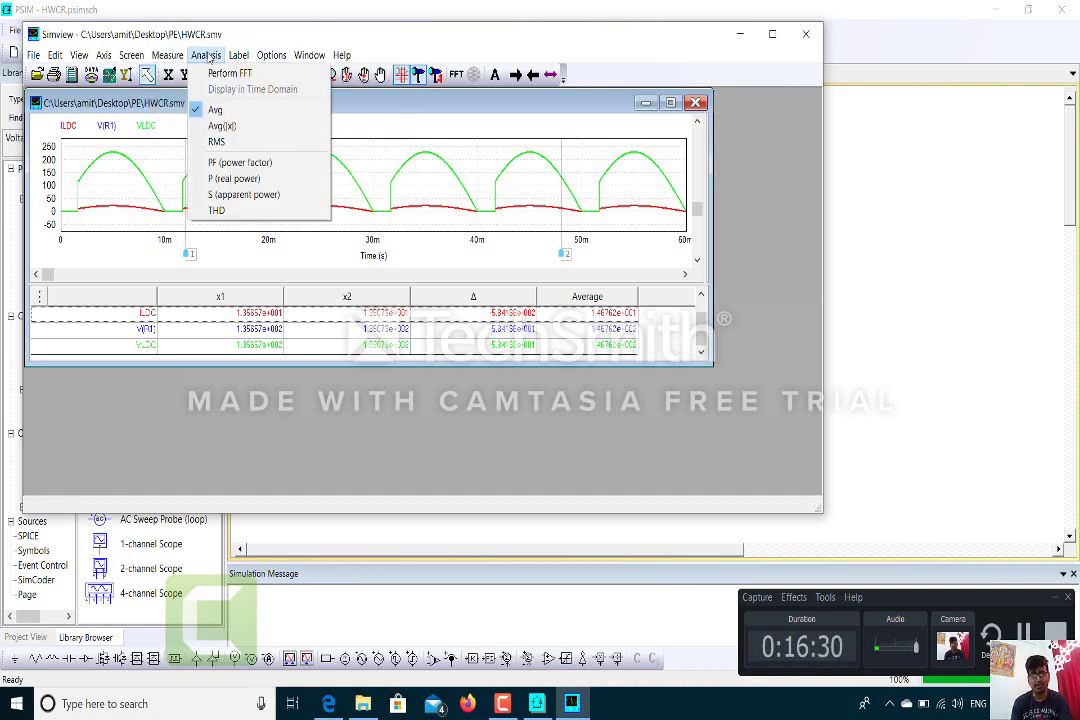
{"action": "left_click", "coordinate": [218, 145]}
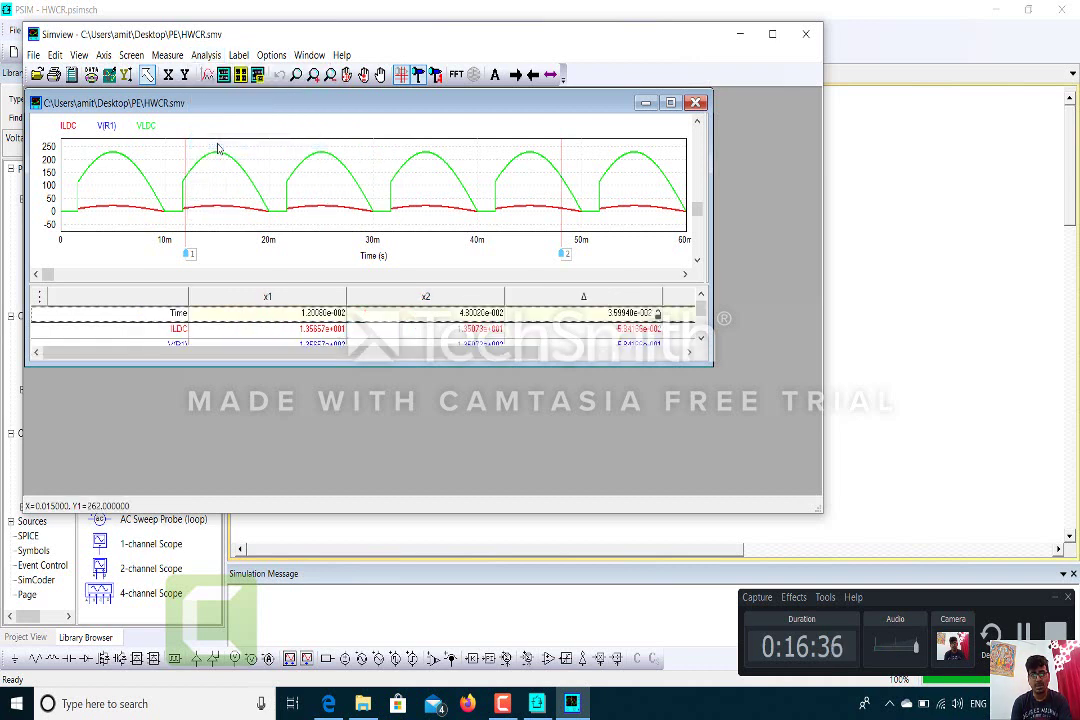
{"action": "key", "text": "Down"}
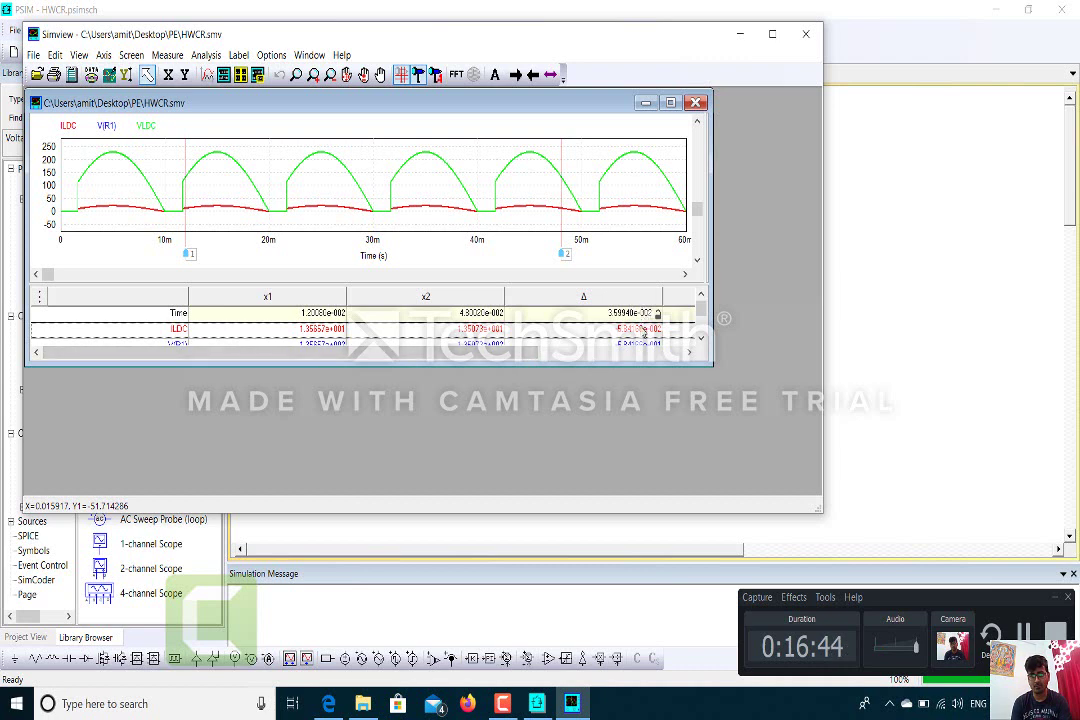
Send the ILDC row's Δ value to the calculator, evaluate it as a plain decimal and close the calculator.
{"action": "right_click", "coordinate": [645, 334]}
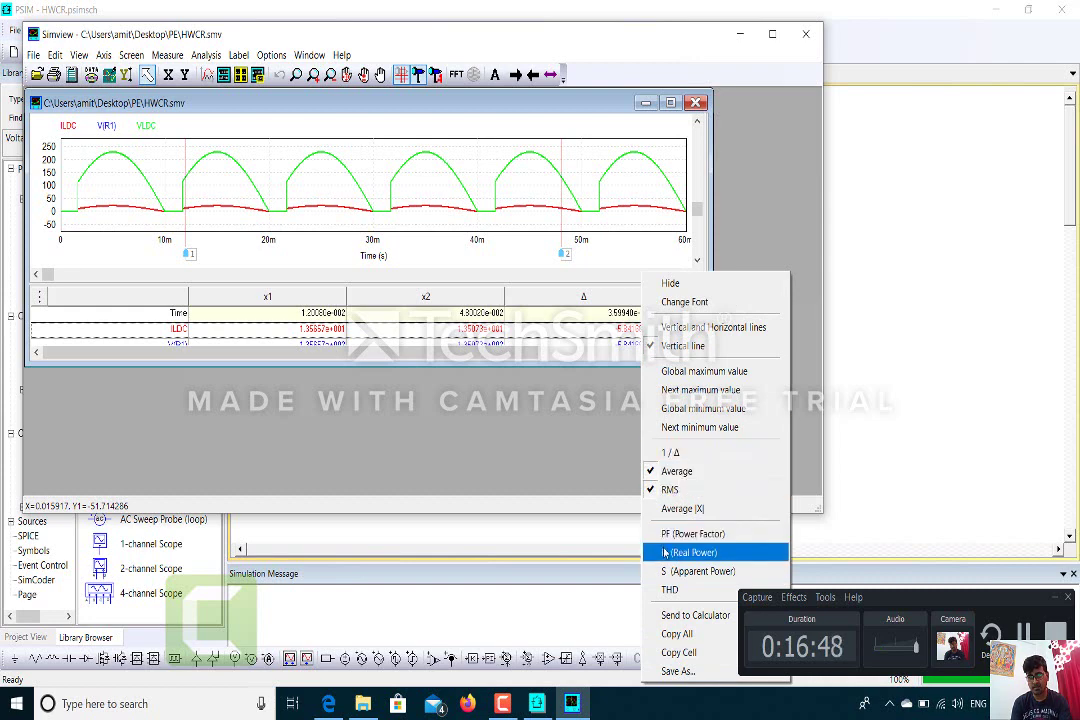
{"action": "left_click", "coordinate": [670, 619]}
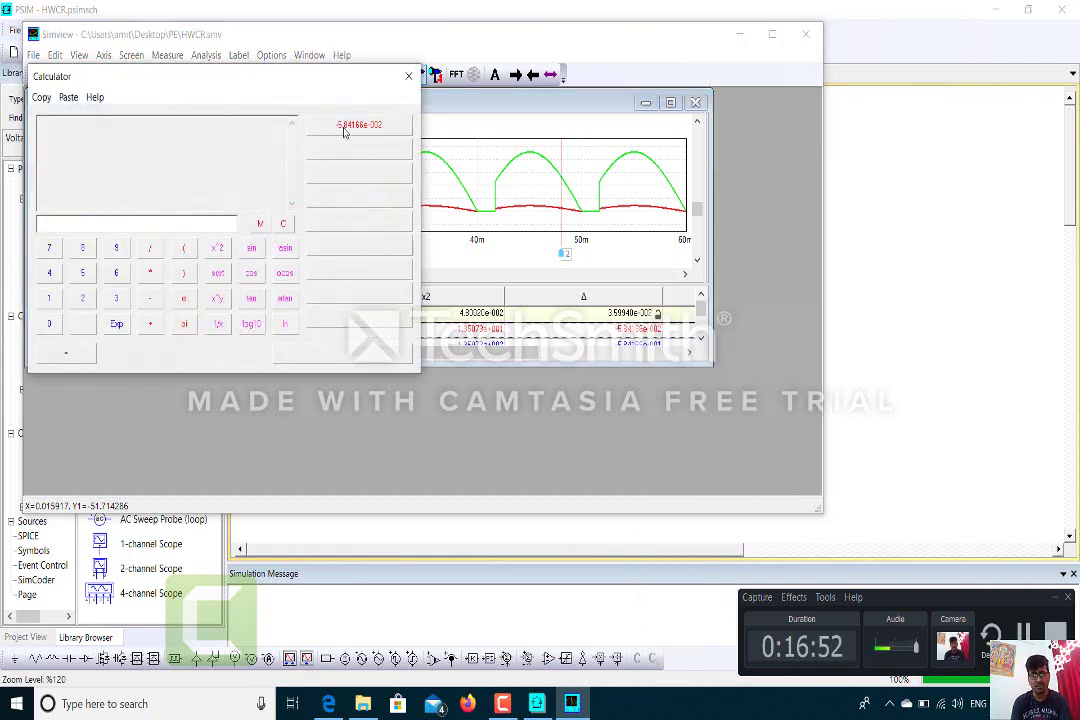
{"action": "left_click", "coordinate": [343, 127]}
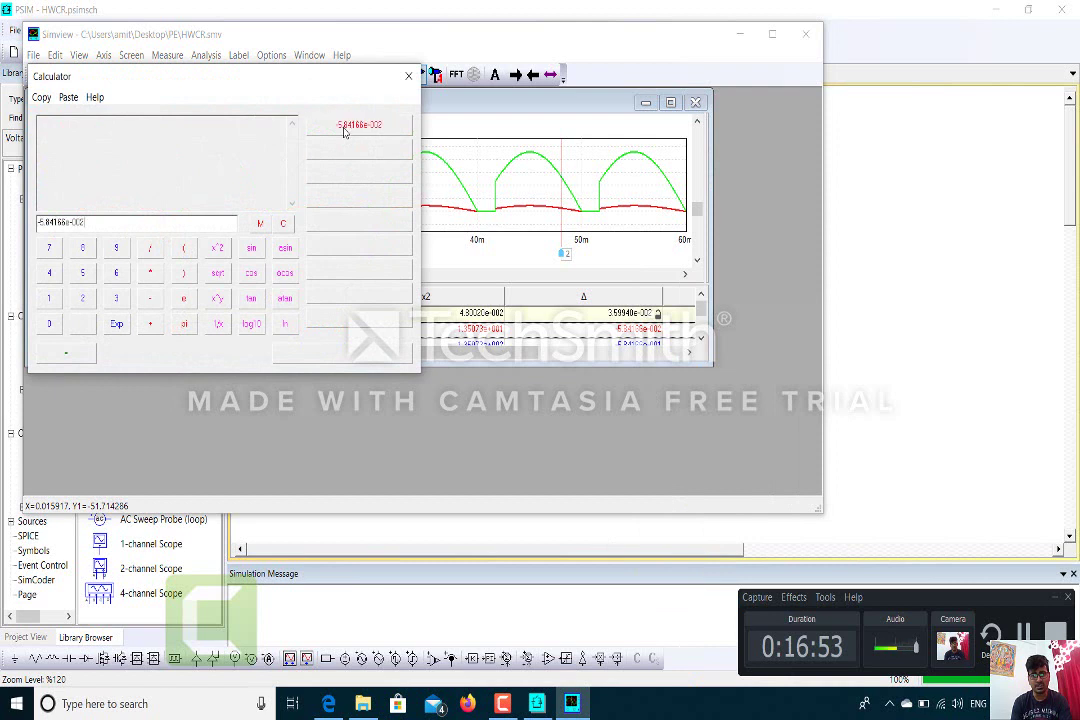
{"action": "left_click", "coordinate": [78, 355]}
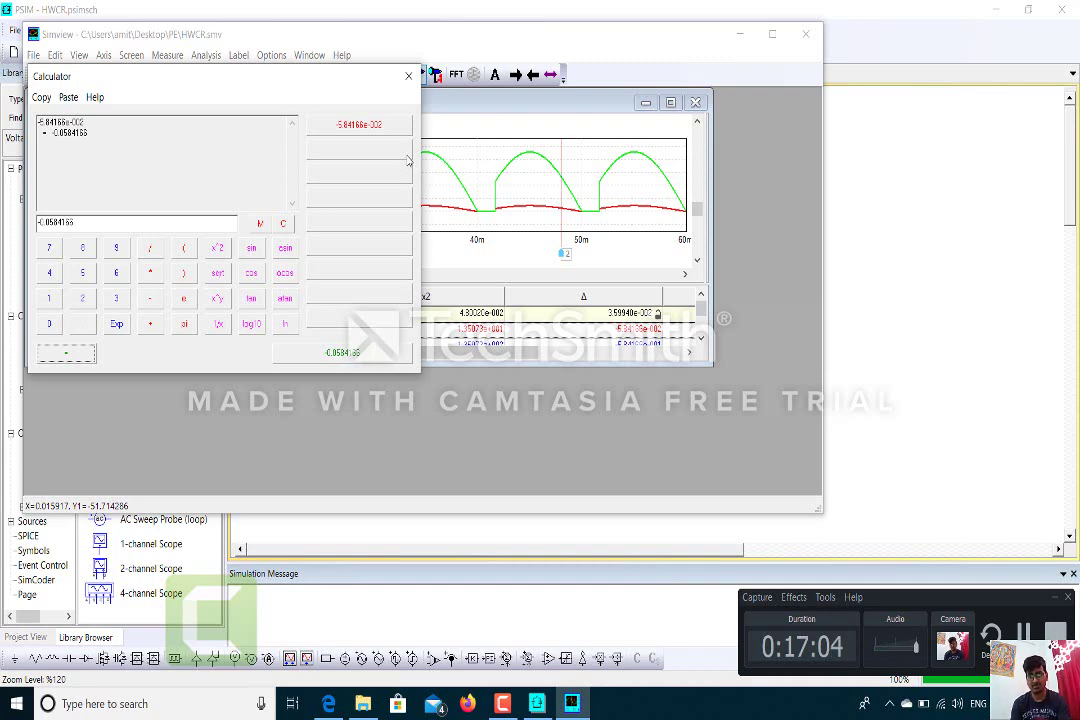
{"action": "left_click", "coordinate": [408, 76]}
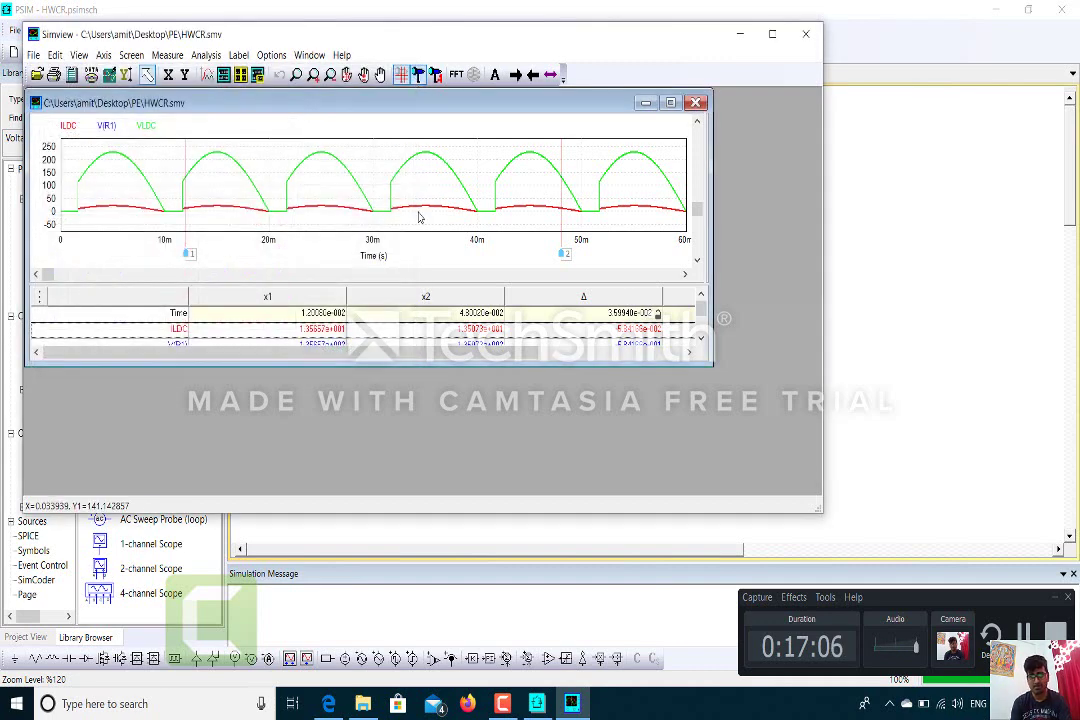
Evaluate the ILDC row's x1 value in the calculator, close it and check the V(R1) and VLDC rows.
{"action": "right_click", "coordinate": [331, 338]}
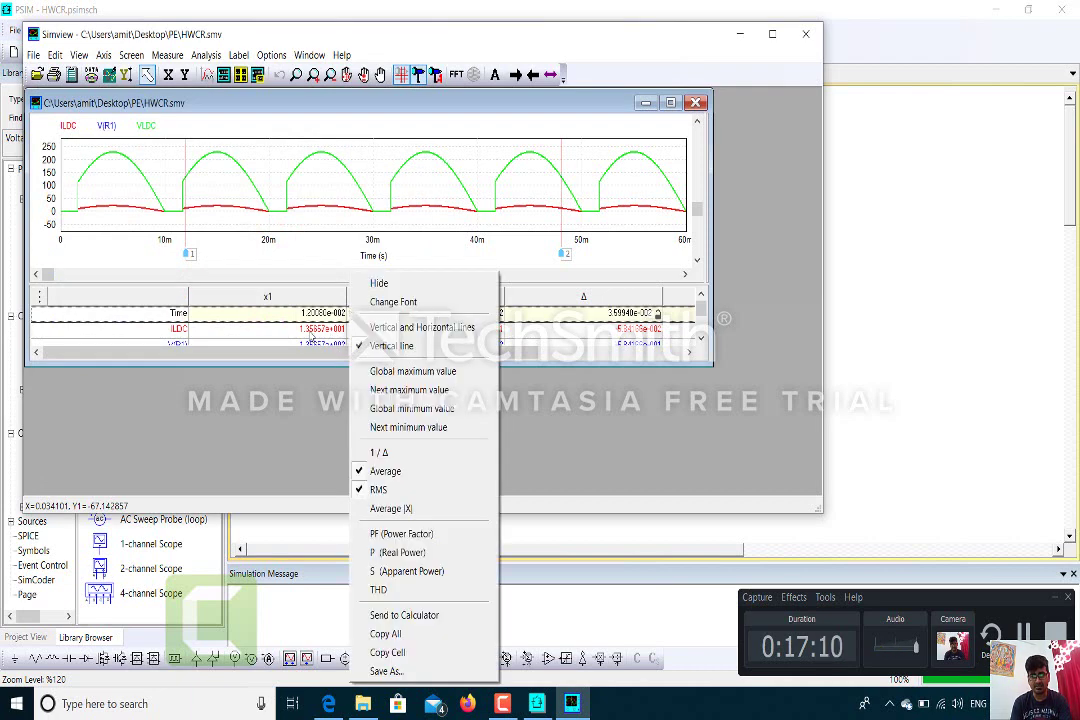
{"action": "left_click", "coordinate": [312, 337]}
{"action": "right_click", "coordinate": [312, 337]}
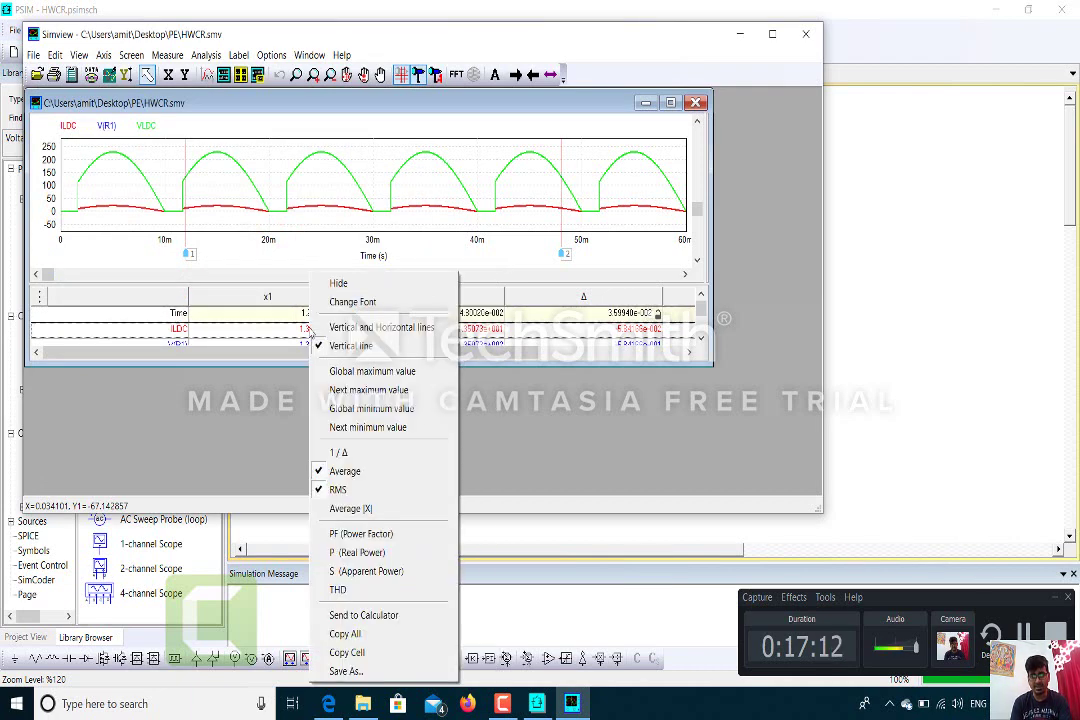
{"action": "left_click", "coordinate": [364, 615]}
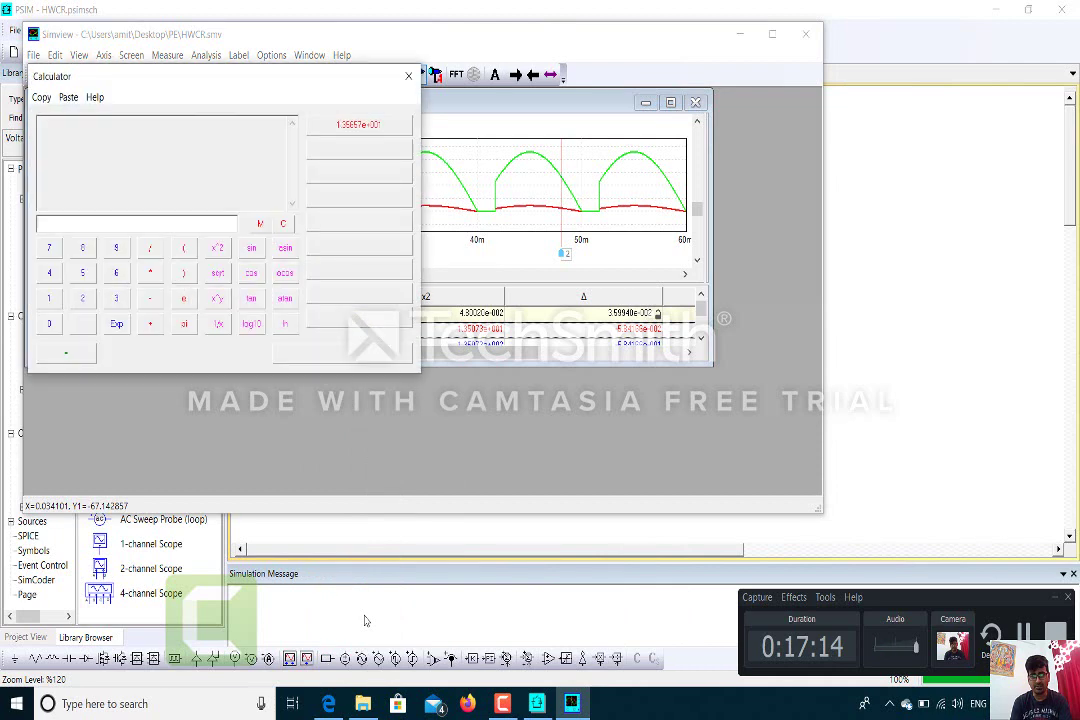
{"action": "left_click", "coordinate": [319, 130]}
{"action": "left_click", "coordinate": [80, 357]}
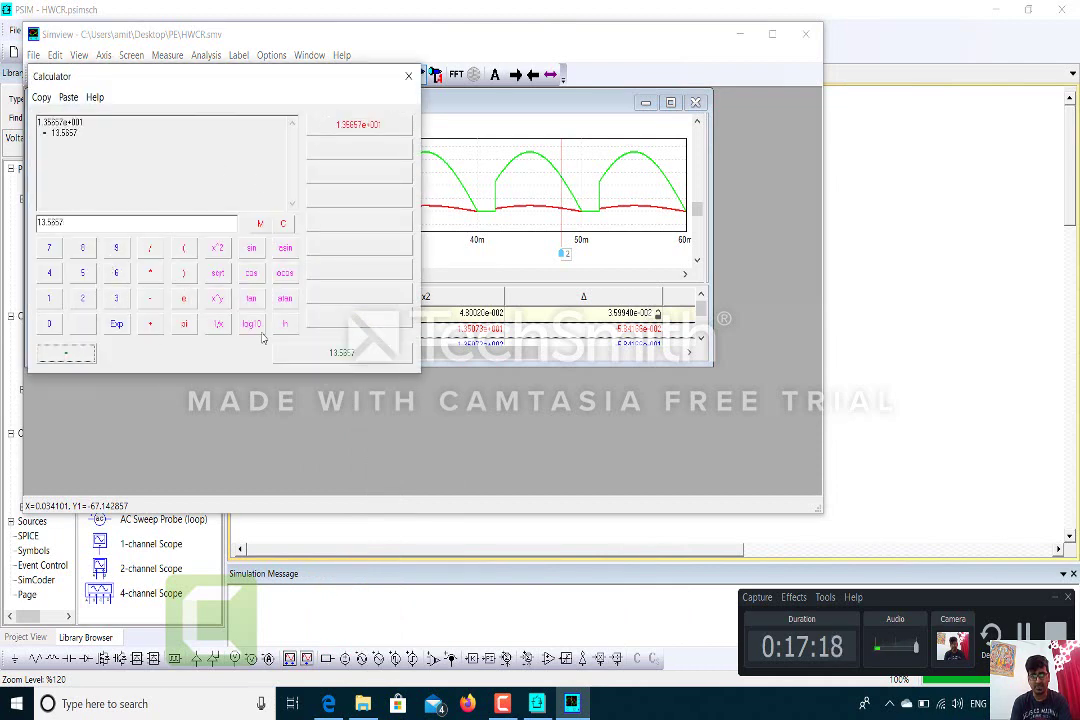
{"action": "left_click", "coordinate": [409, 80]}
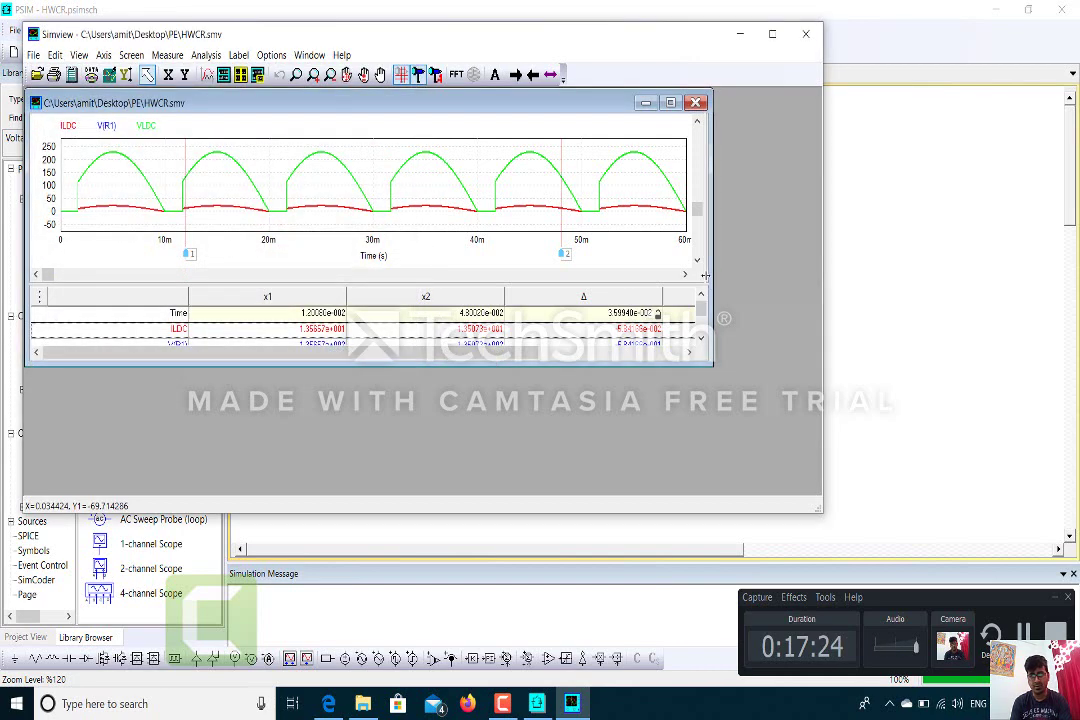
{"action": "scroll", "coordinate": [704, 332], "scroll_direction": "down", "scroll_amount": 2}
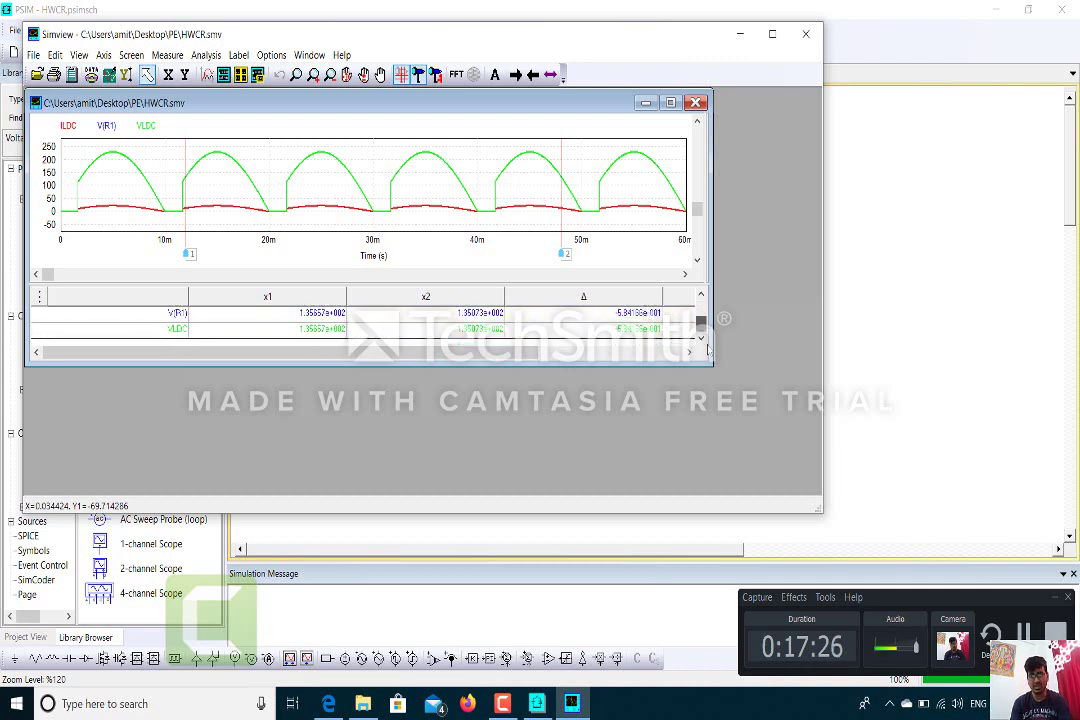
Send the VLDC row's x2 value to the calculator, evaluate it as a plain decimal and close the calculator.
{"action": "left_click", "coordinate": [468, 336]}
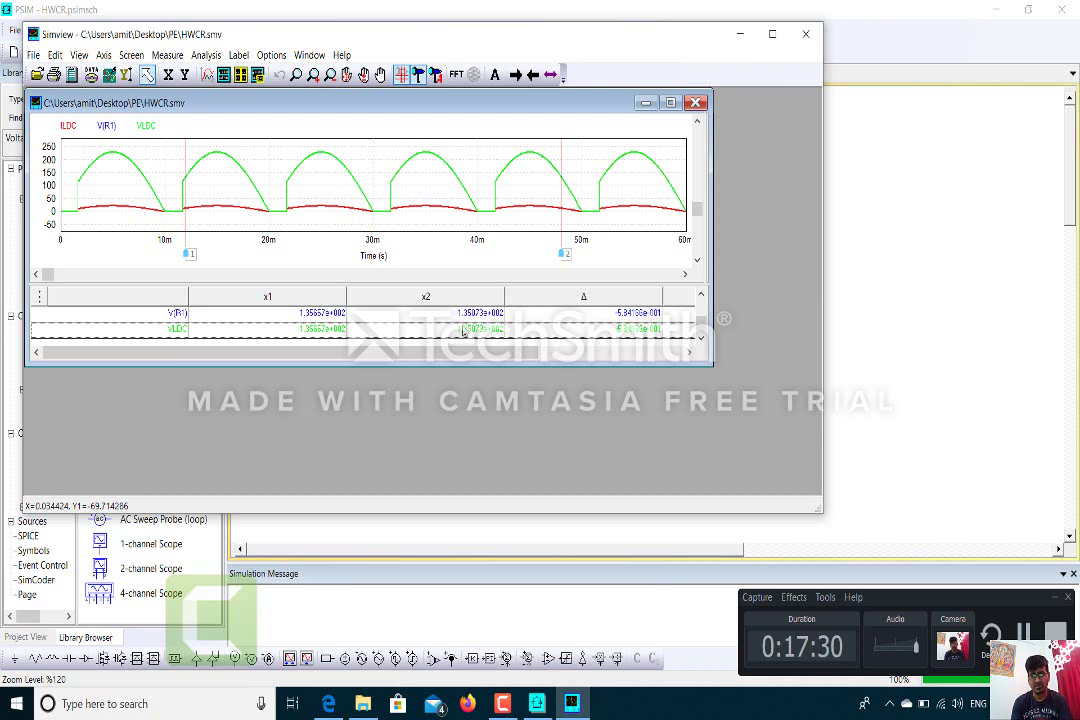
{"action": "right_click", "coordinate": [462, 330]}
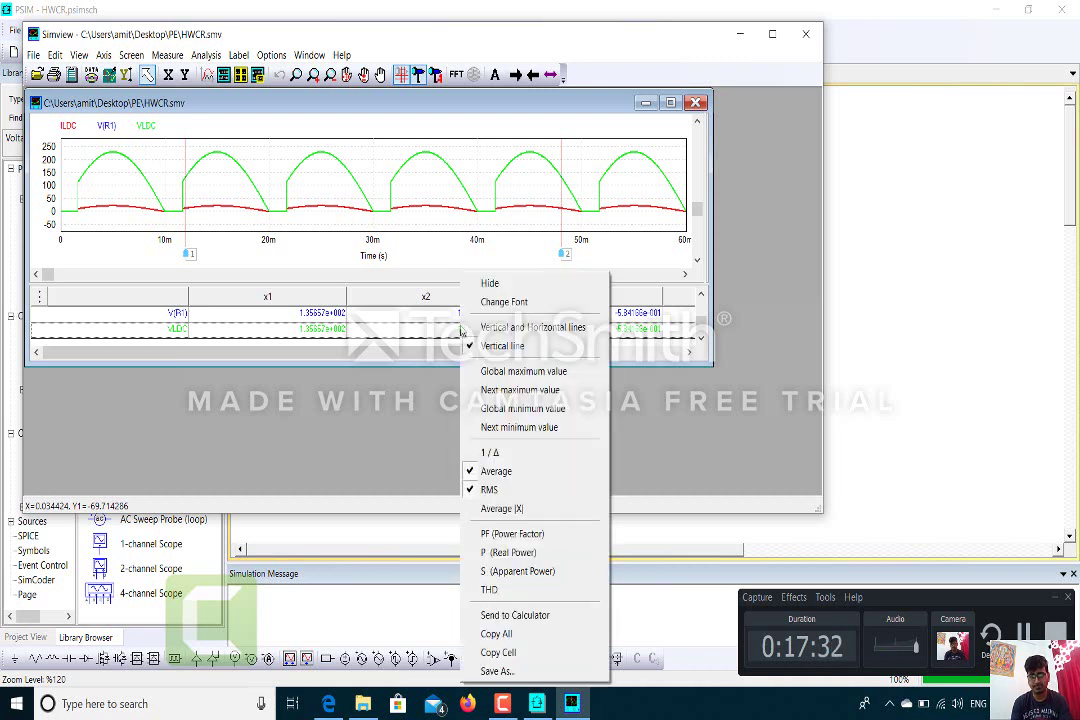
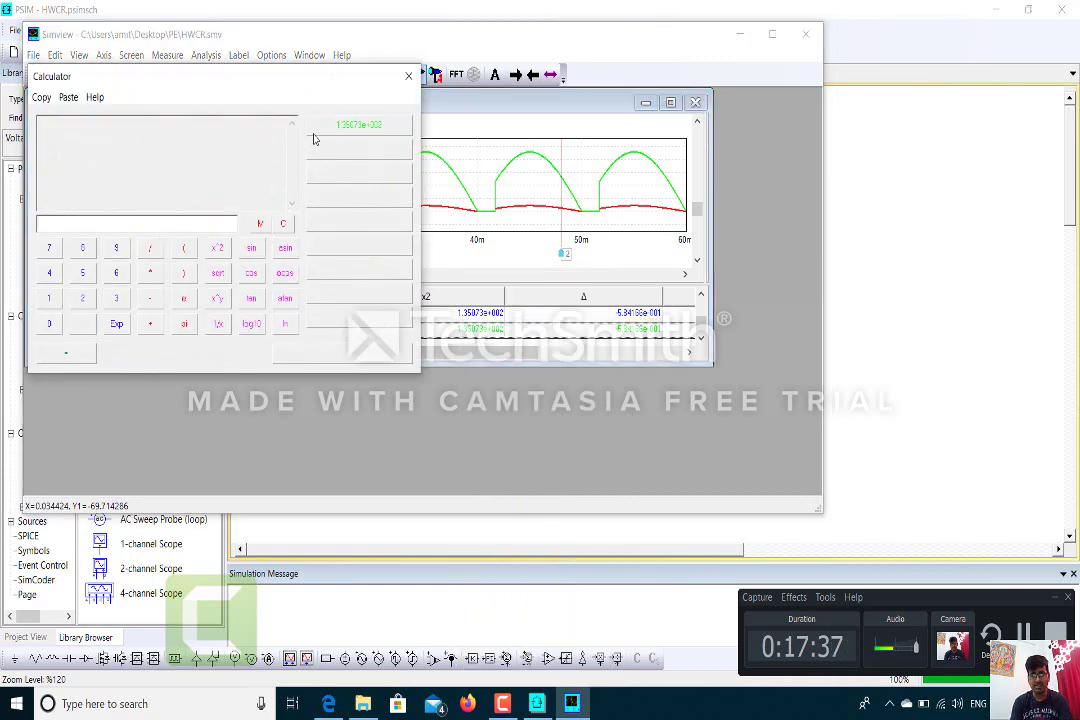
{"action": "left_click", "coordinate": [340, 124]}
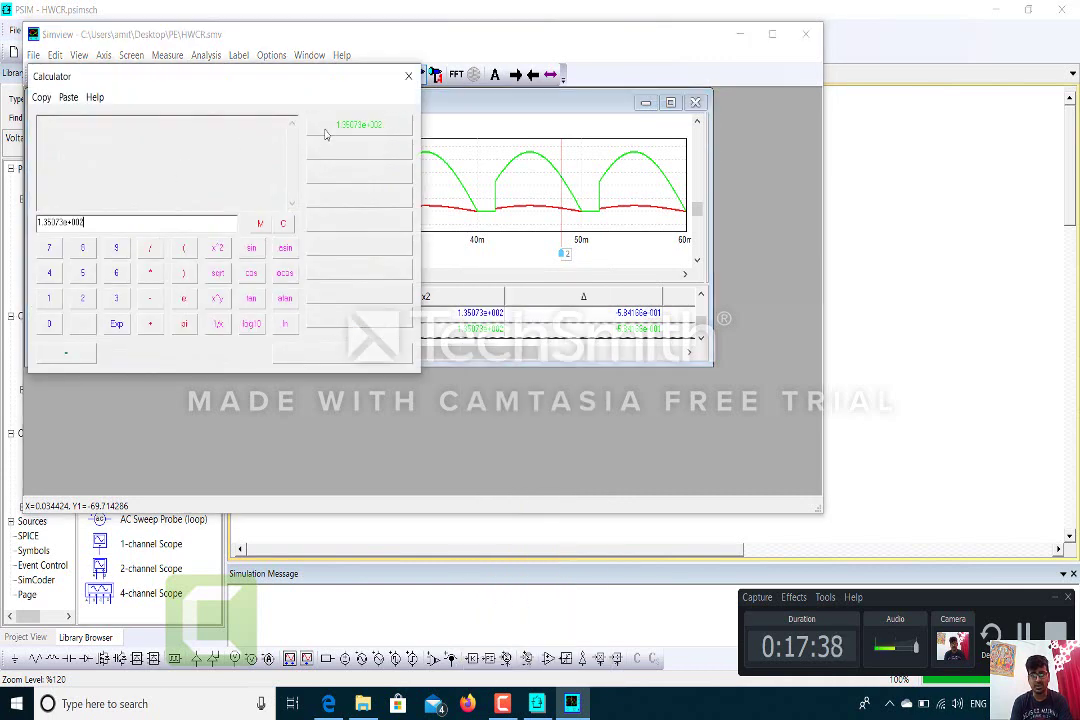
{"action": "left_click", "coordinate": [67, 354]}
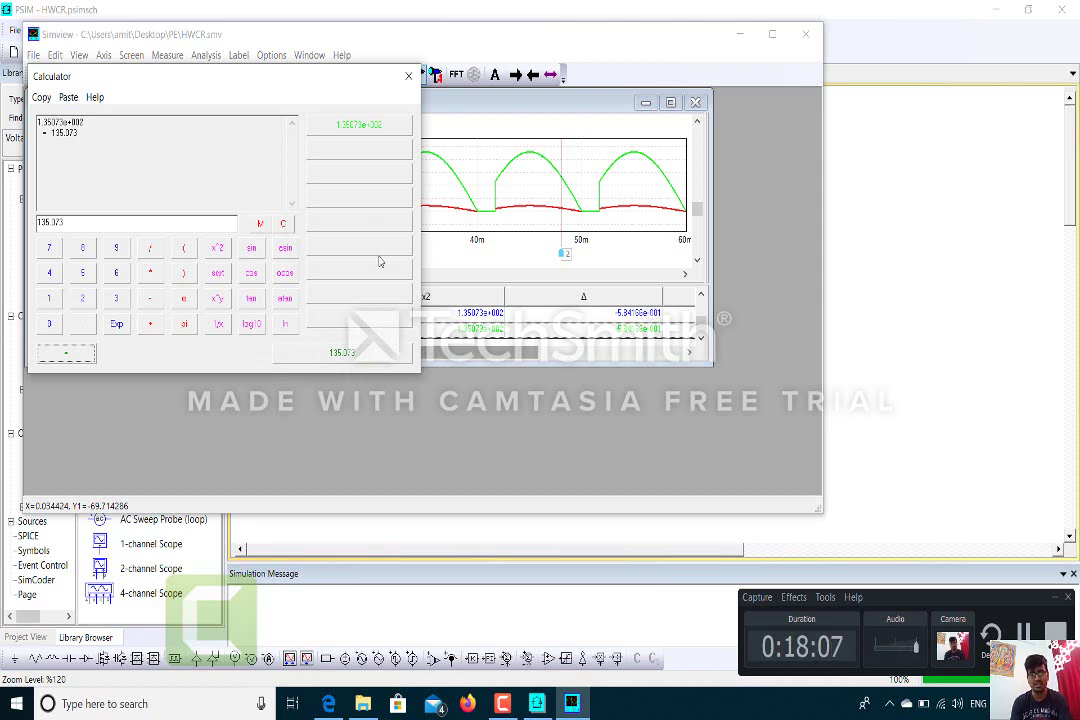
{"action": "left_click", "coordinate": [407, 78]}
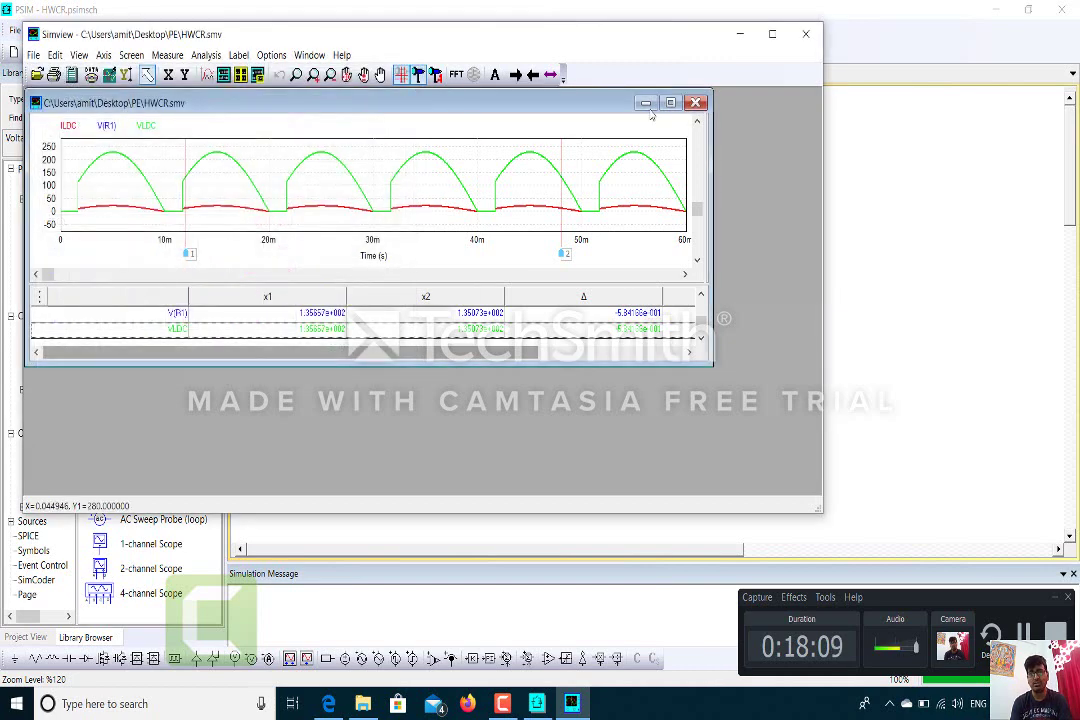
Close the current Simview results, rerun the simulation and plot only the ILDC curve.
{"action": "left_click", "coordinate": [808, 34]}
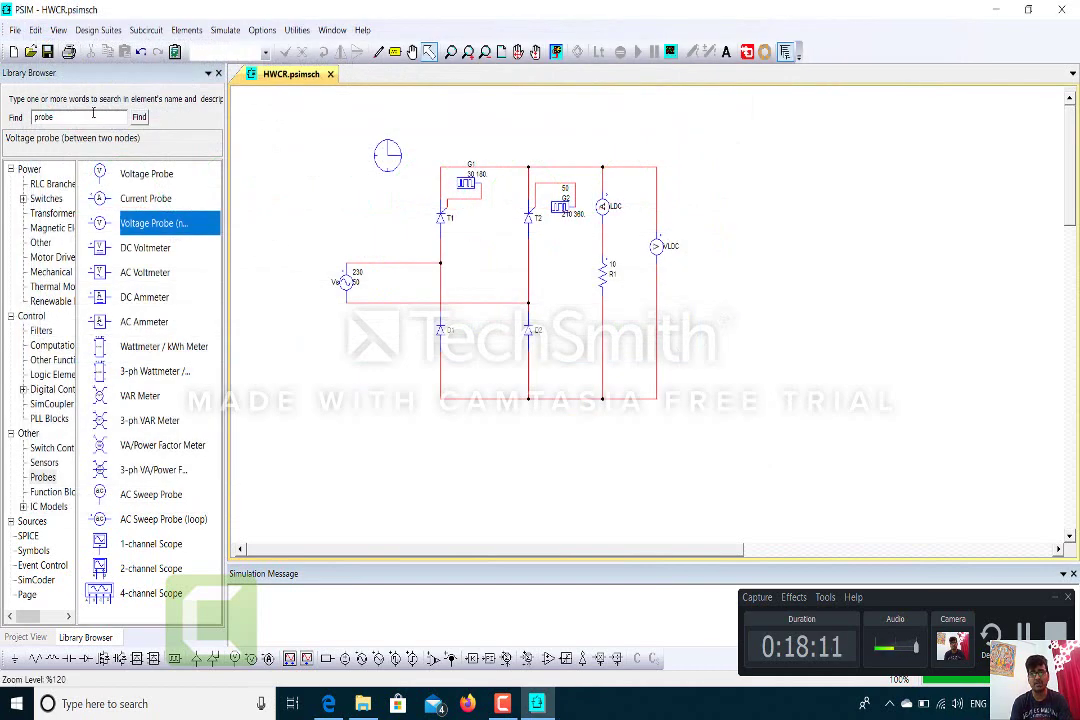
{"action": "left_click", "coordinate": [228, 32]}
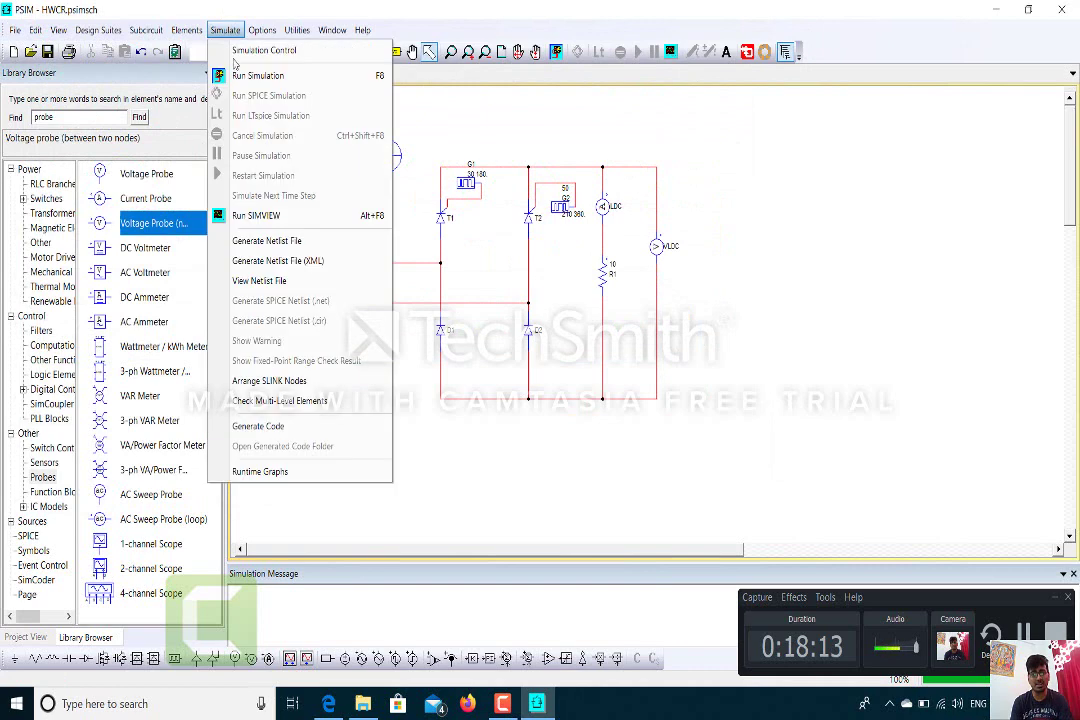
{"action": "left_click", "coordinate": [232, 75]}
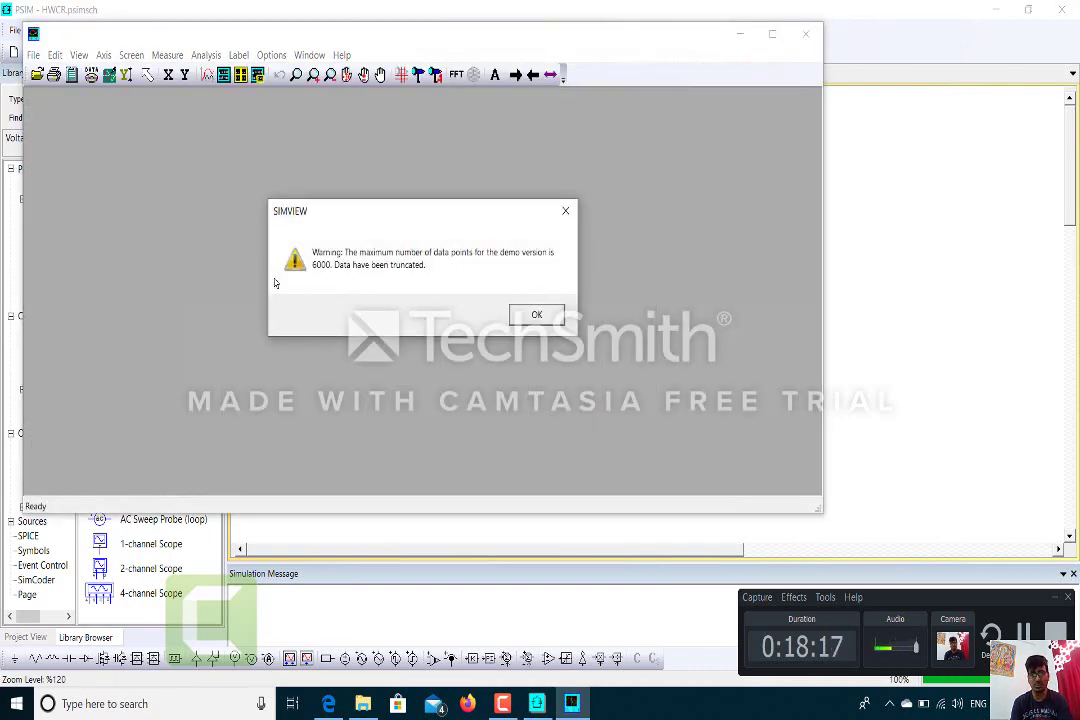
{"action": "left_click", "coordinate": [537, 316]}
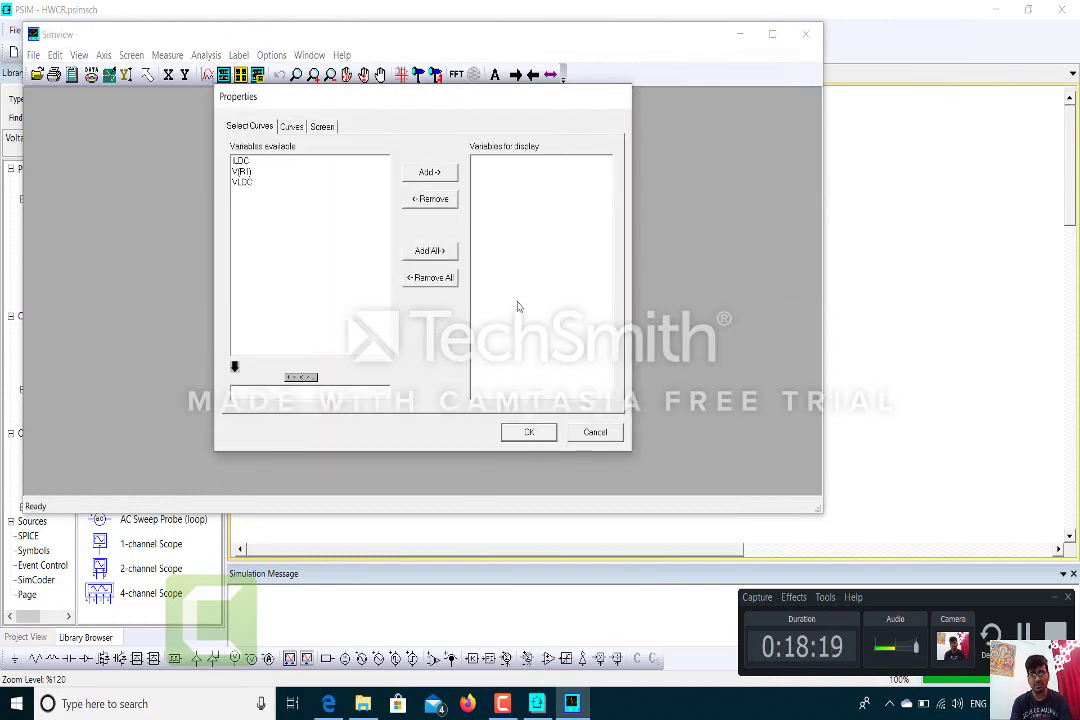
{"action": "left_click", "coordinate": [238, 160]}
{"action": "left_click", "coordinate": [425, 174]}
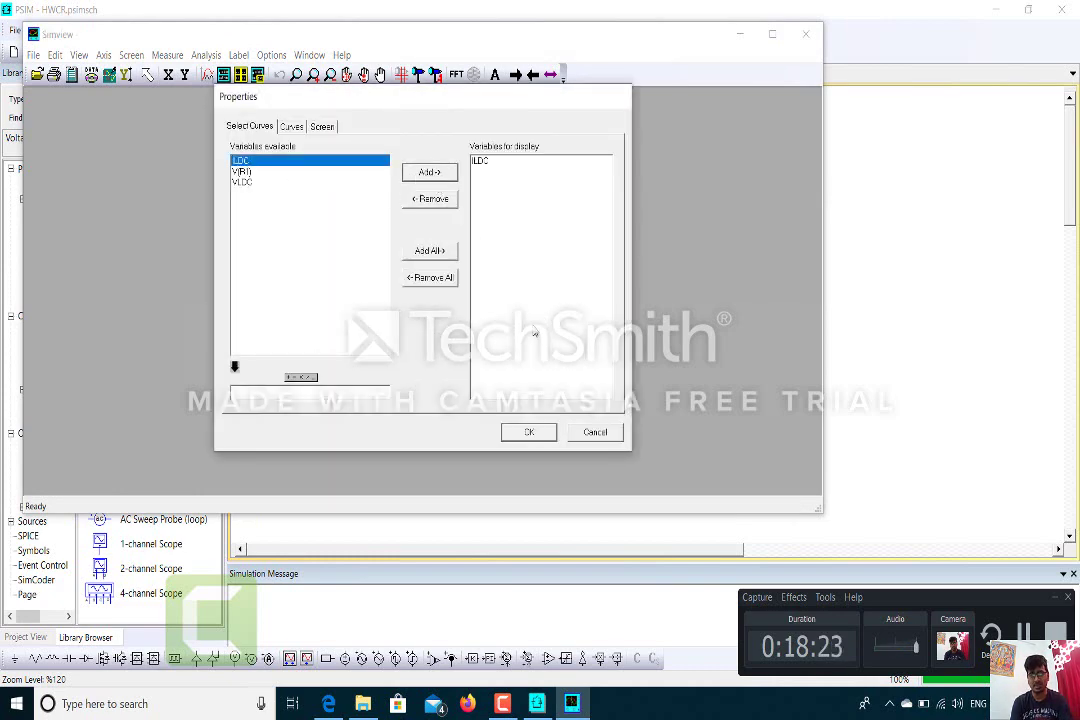
{"action": "left_click", "coordinate": [529, 432]}
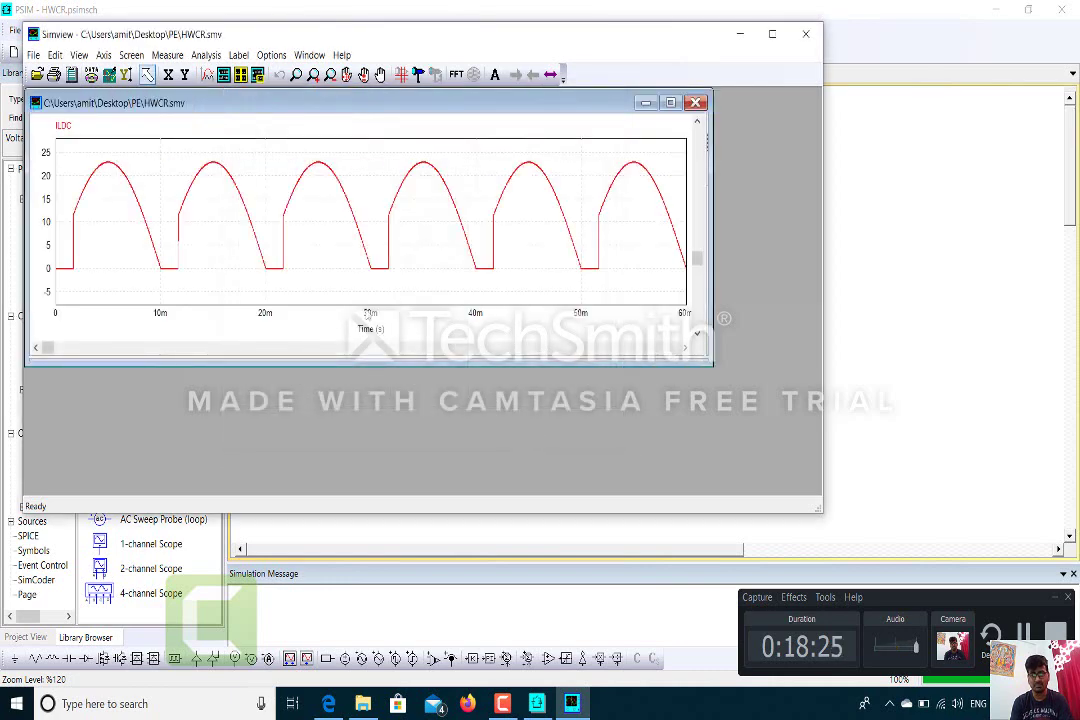
Run the Avg analysis on the ILDC curve.
{"action": "left_click", "coordinate": [170, 56]}
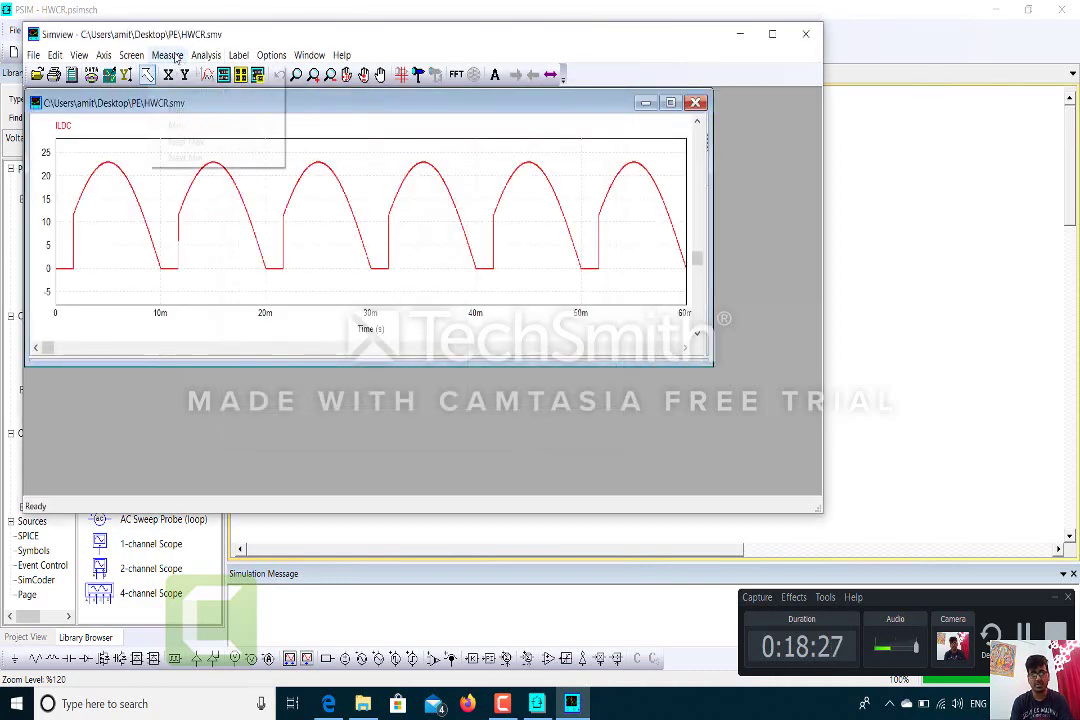
{"action": "mouse_move", "coordinate": [205, 56]}
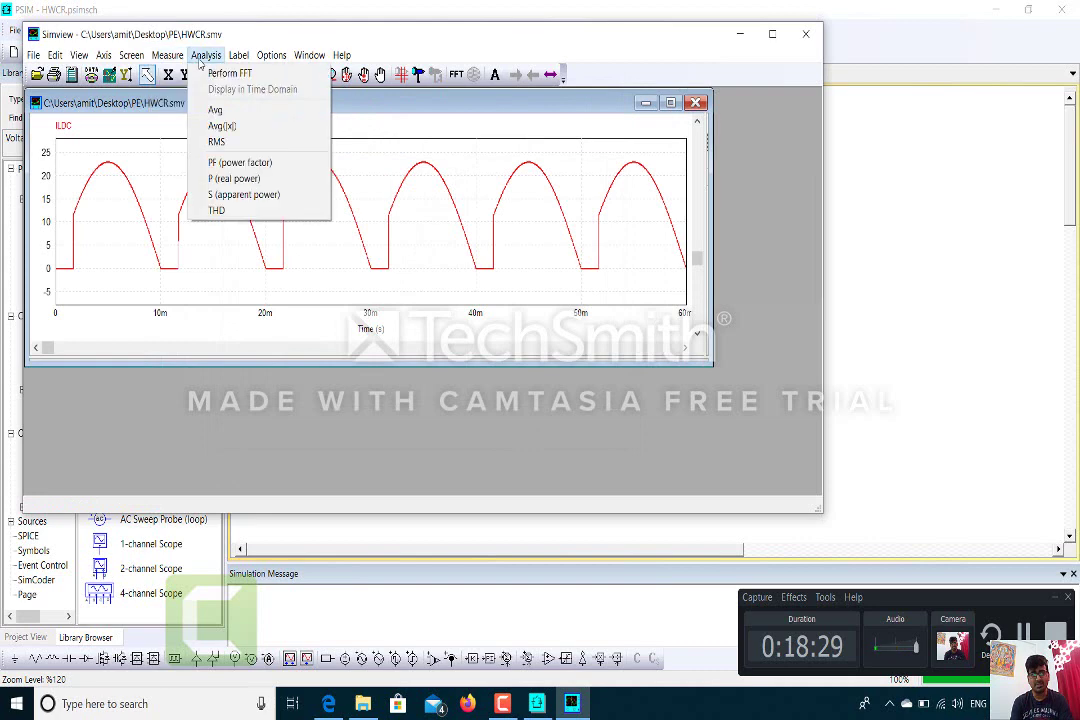
{"action": "left_click", "coordinate": [213, 110]}
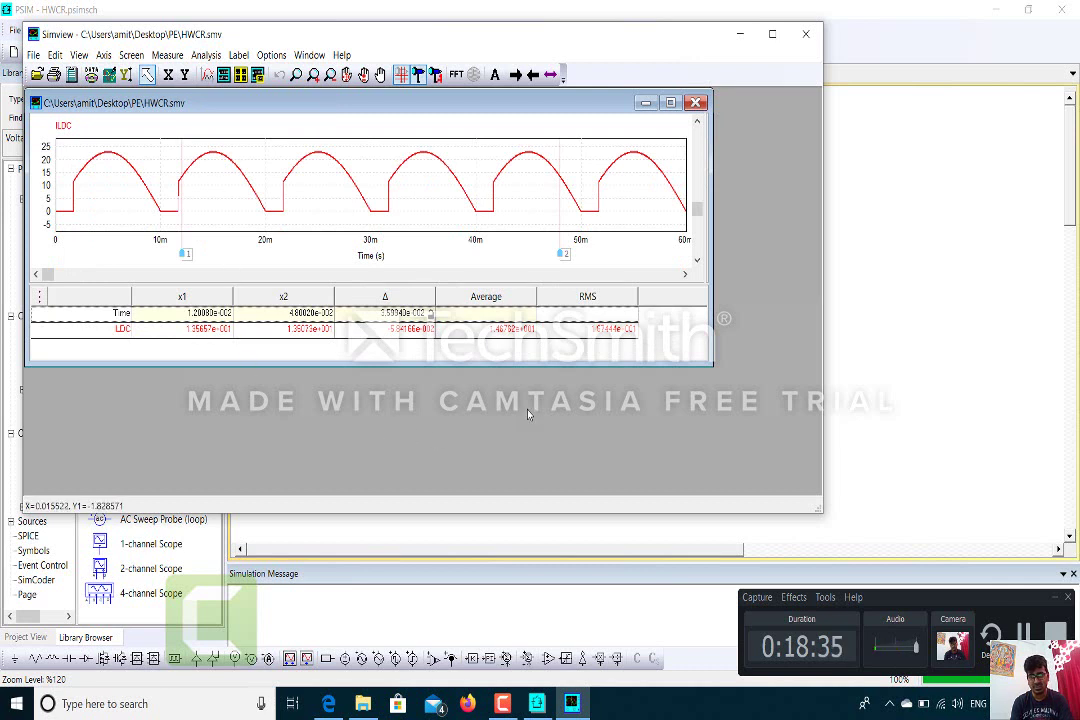
Send the ILDC row's Average value to the calculator, evaluate it as a plain decimal and close the calculator.
{"action": "left_click", "coordinate": [475, 334]}
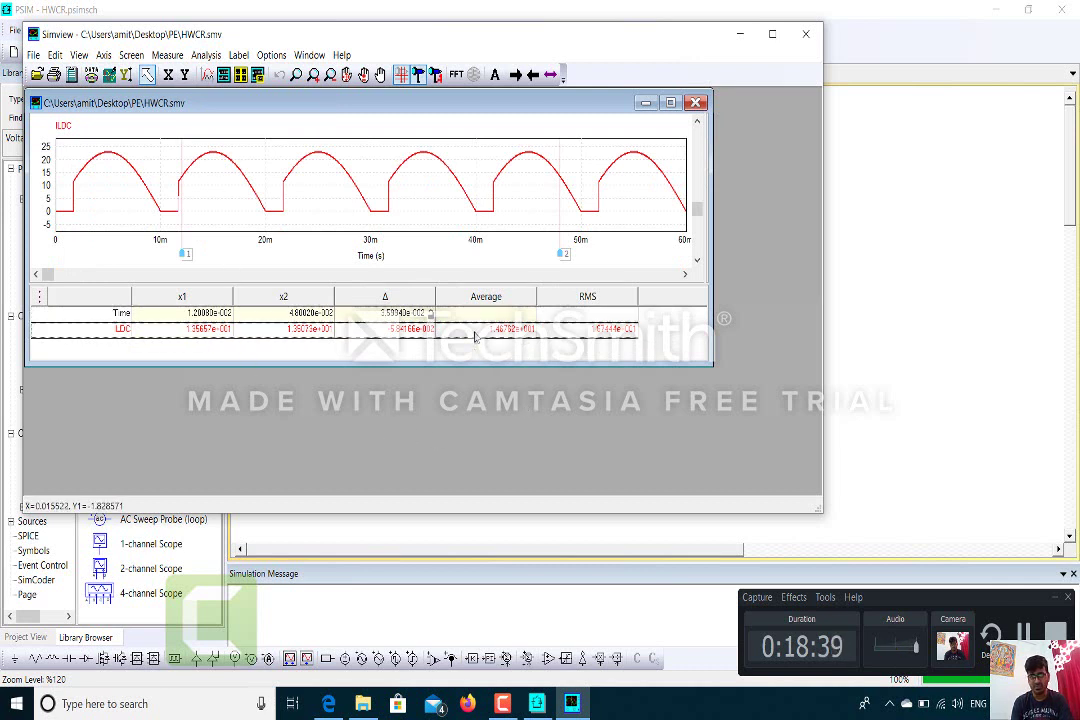
{"action": "right_click", "coordinate": [475, 337]}
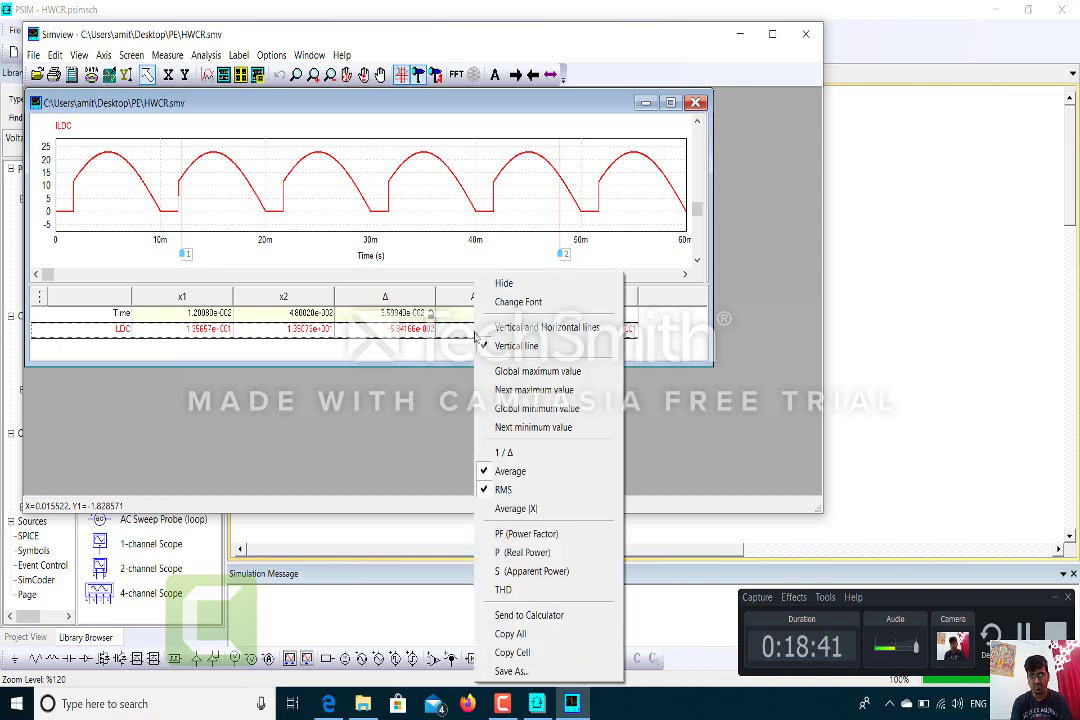
{"action": "left_click", "coordinate": [534, 618]}
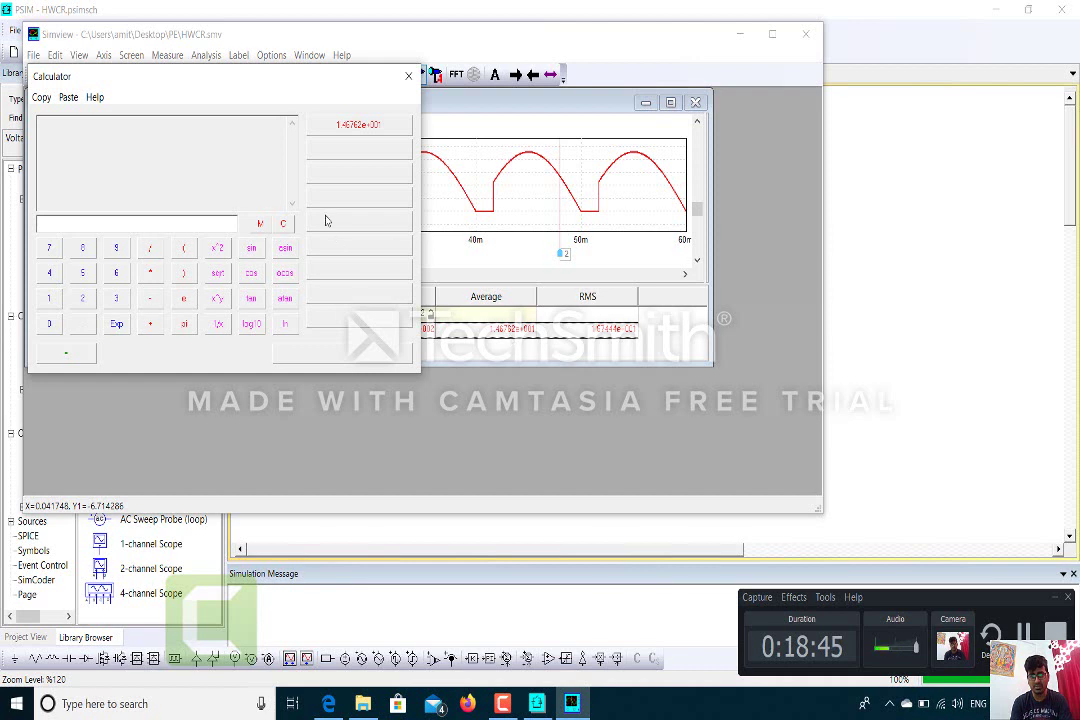
{"action": "type", "text": "1.46762e+001"}
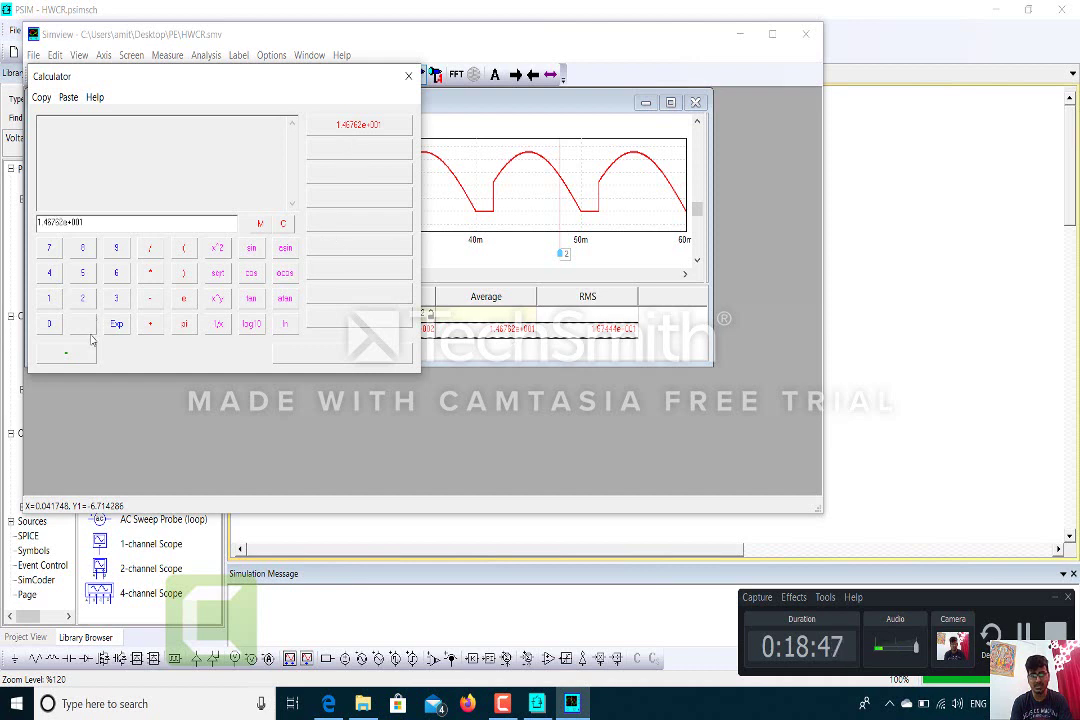
{"action": "left_click", "coordinate": [90, 353]}
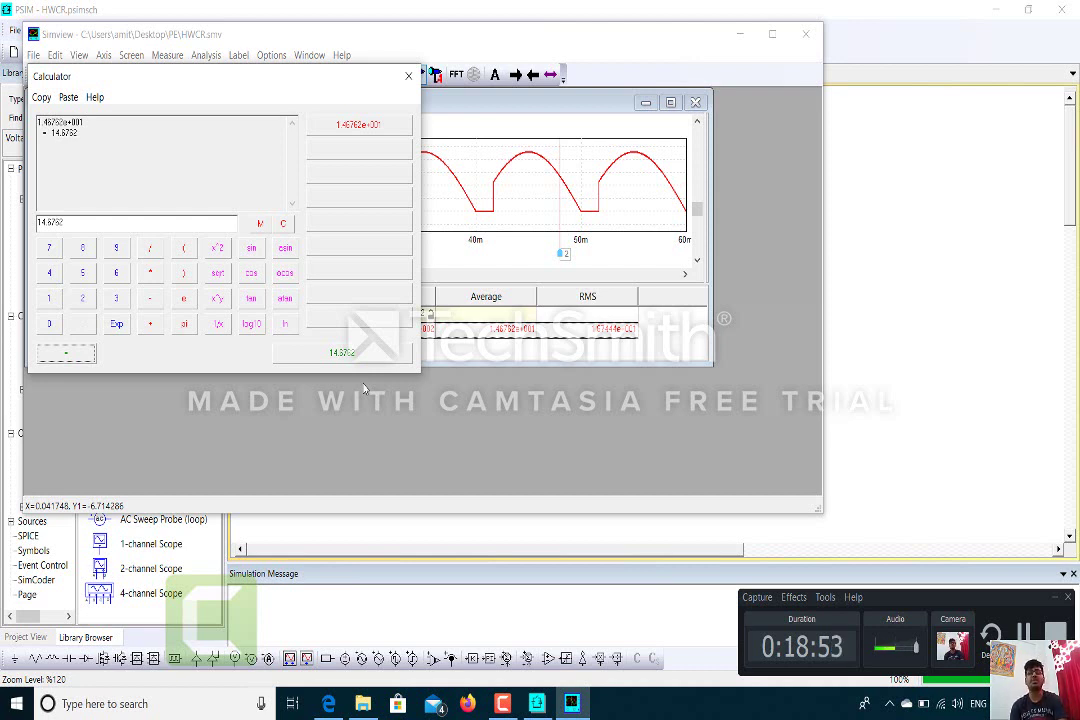
{"action": "left_click", "coordinate": [409, 78]}
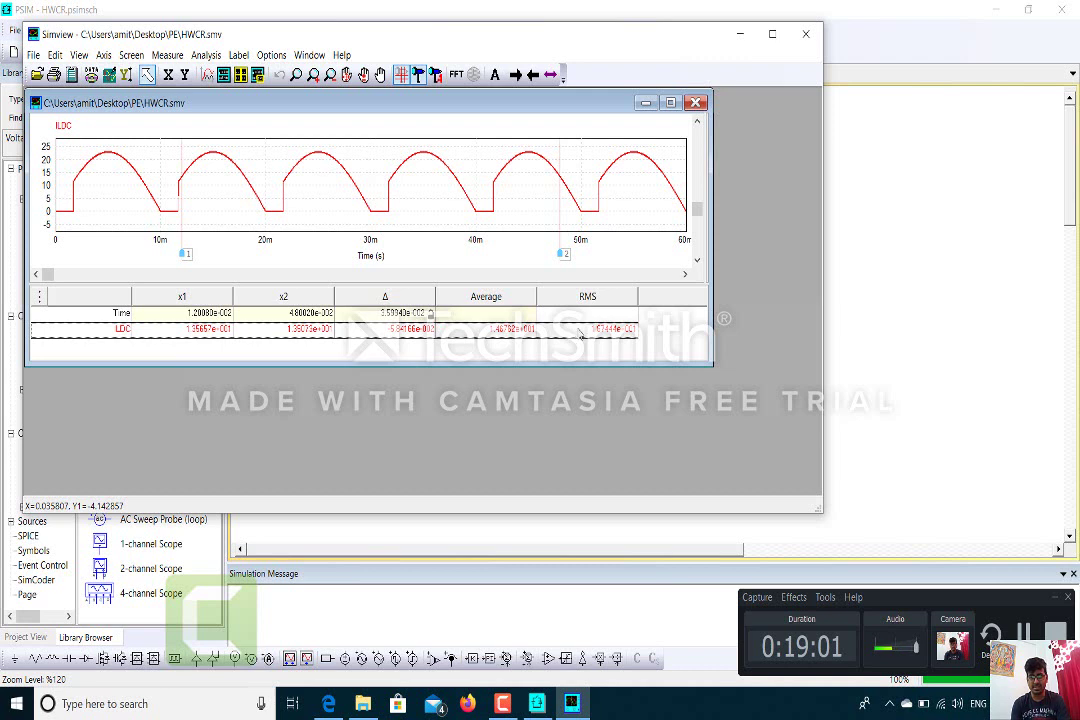
Evaluate the ILDC row's RMS value in the calculator as a plain decimal and close the calculator.
{"action": "right_click", "coordinate": [580, 335]}
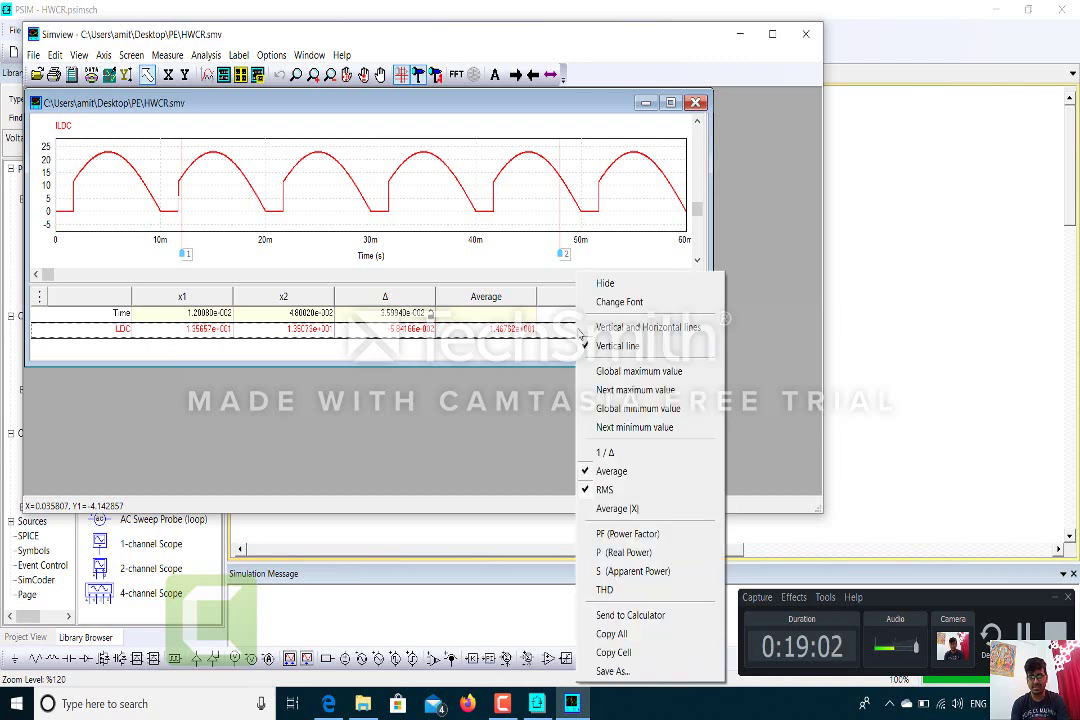
{"action": "left_click", "coordinate": [590, 617]}
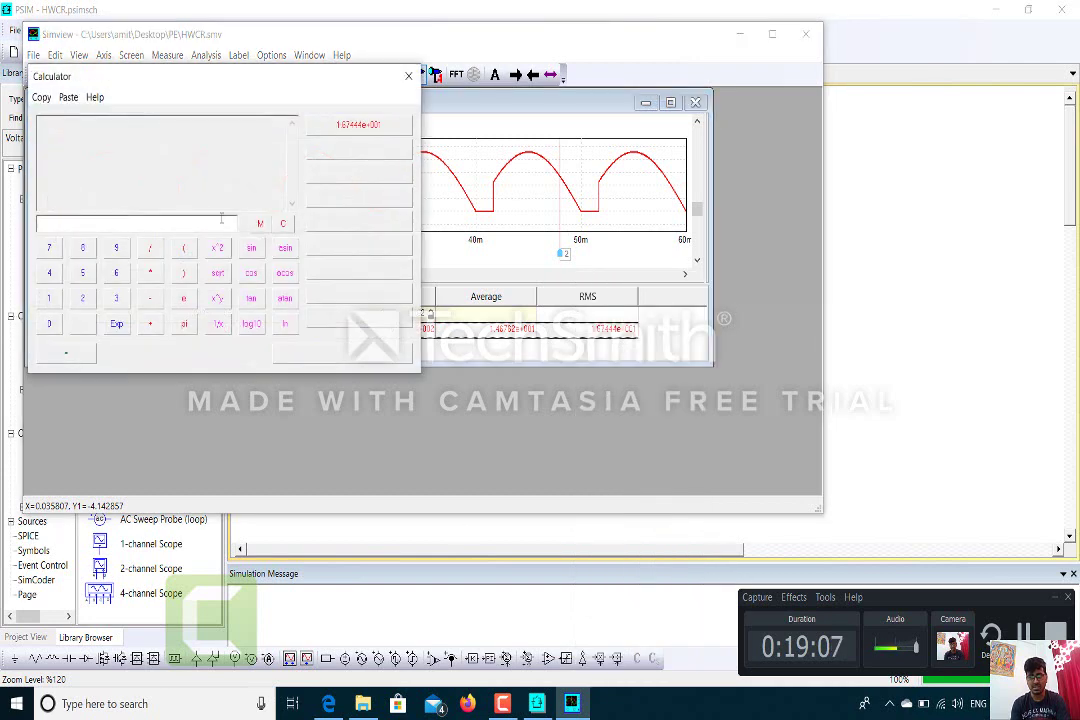
{"action": "left_click", "coordinate": [349, 133]}
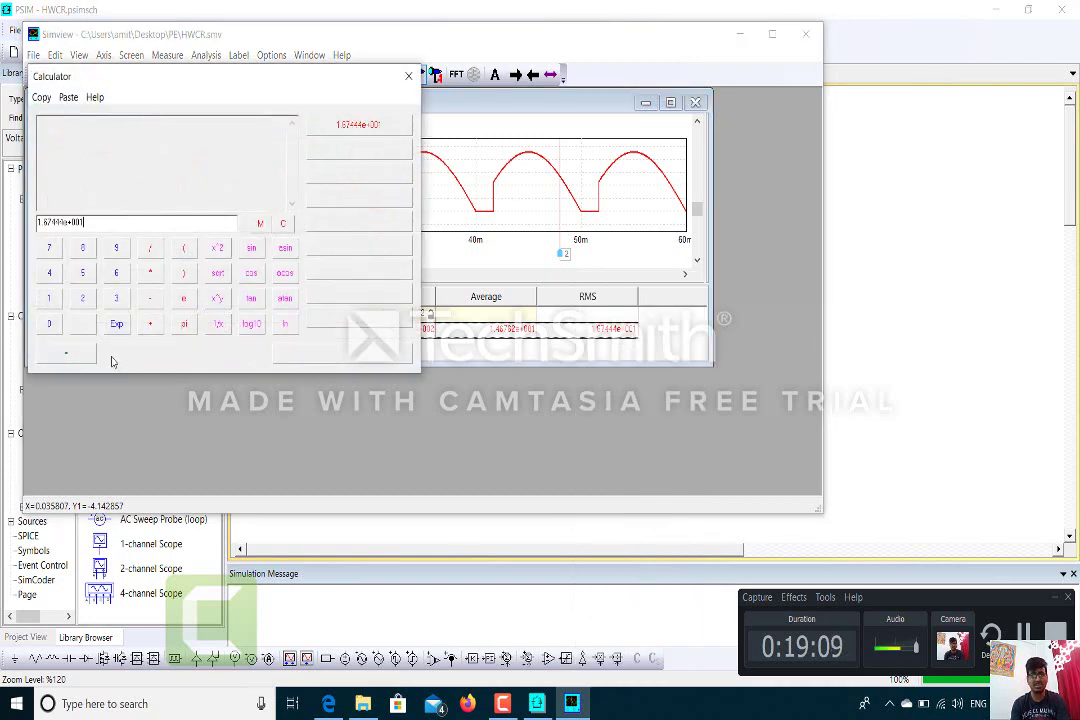
{"action": "left_click", "coordinate": [70, 353]}
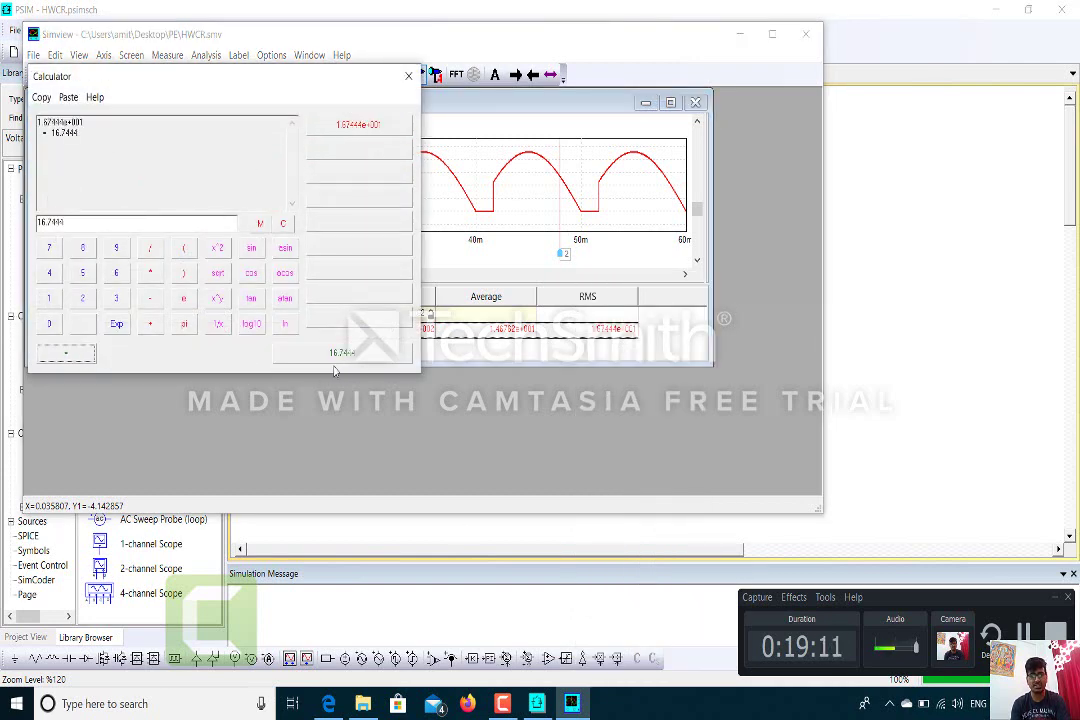
{"action": "left_click", "coordinate": [408, 78]}
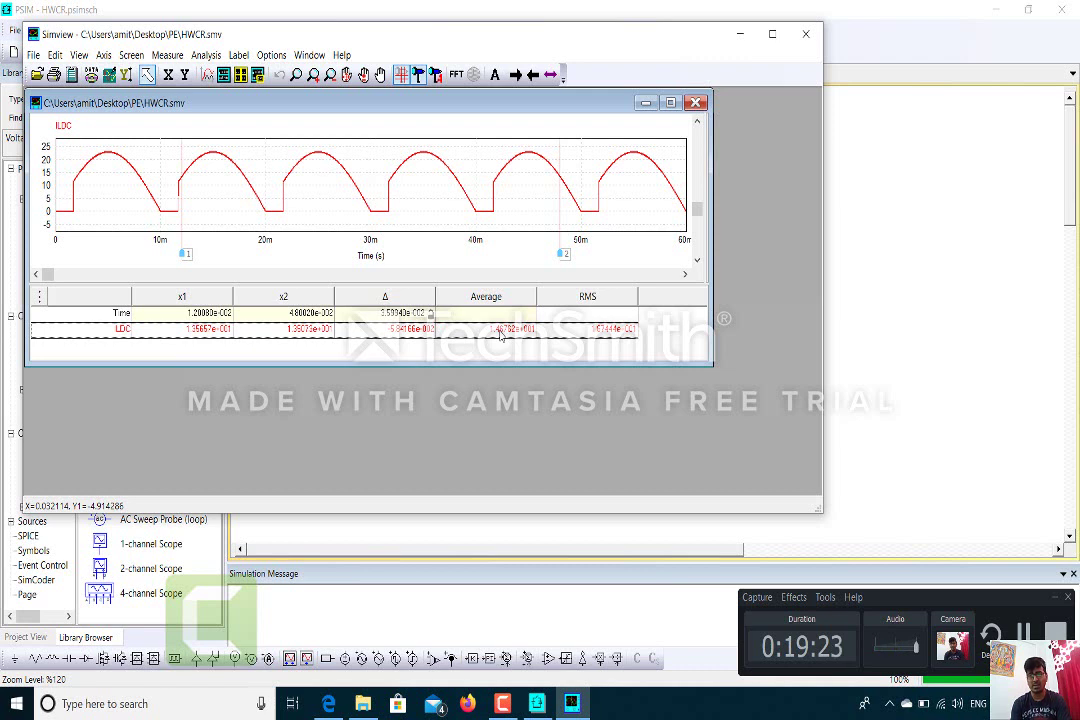
Close the ILDC plot and Simview, rerun the simulation and plot only the VLDC curve.
{"action": "left_click", "coordinate": [698, 103]}
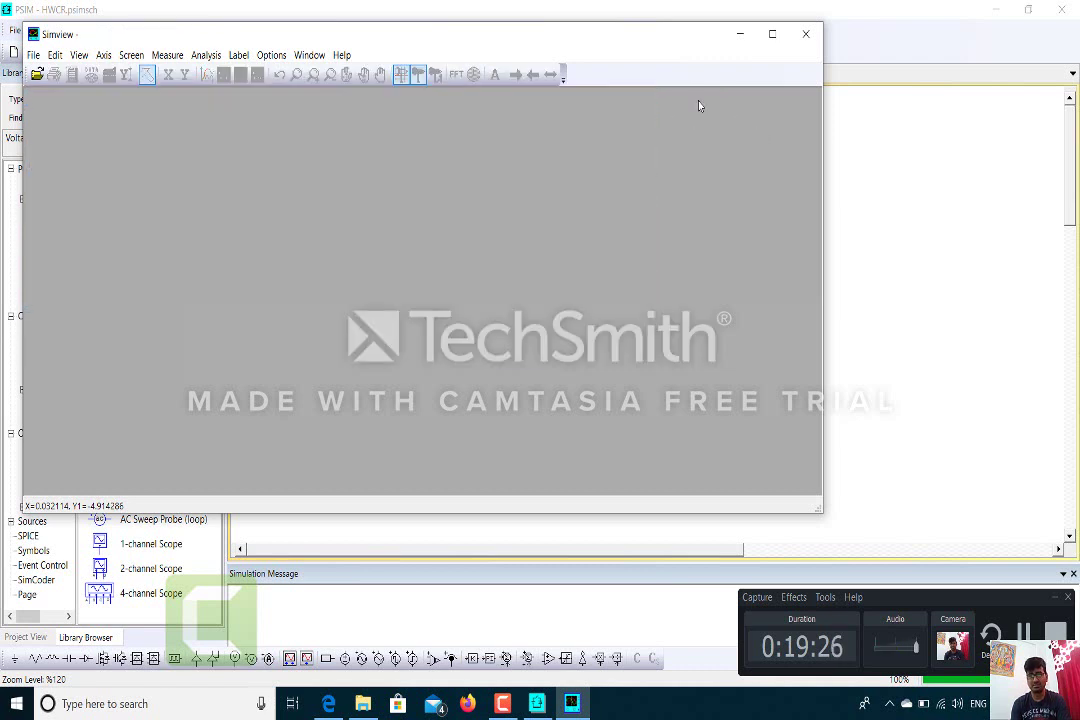
{"action": "left_click", "coordinate": [800, 38]}
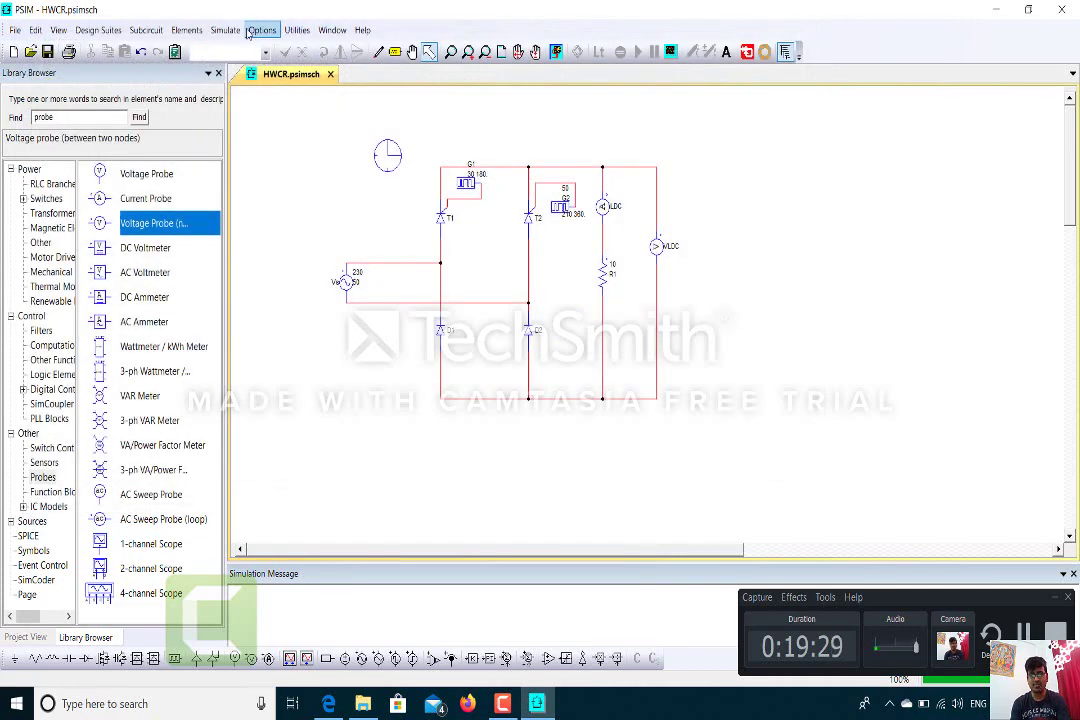
{"action": "left_click", "coordinate": [226, 31]}
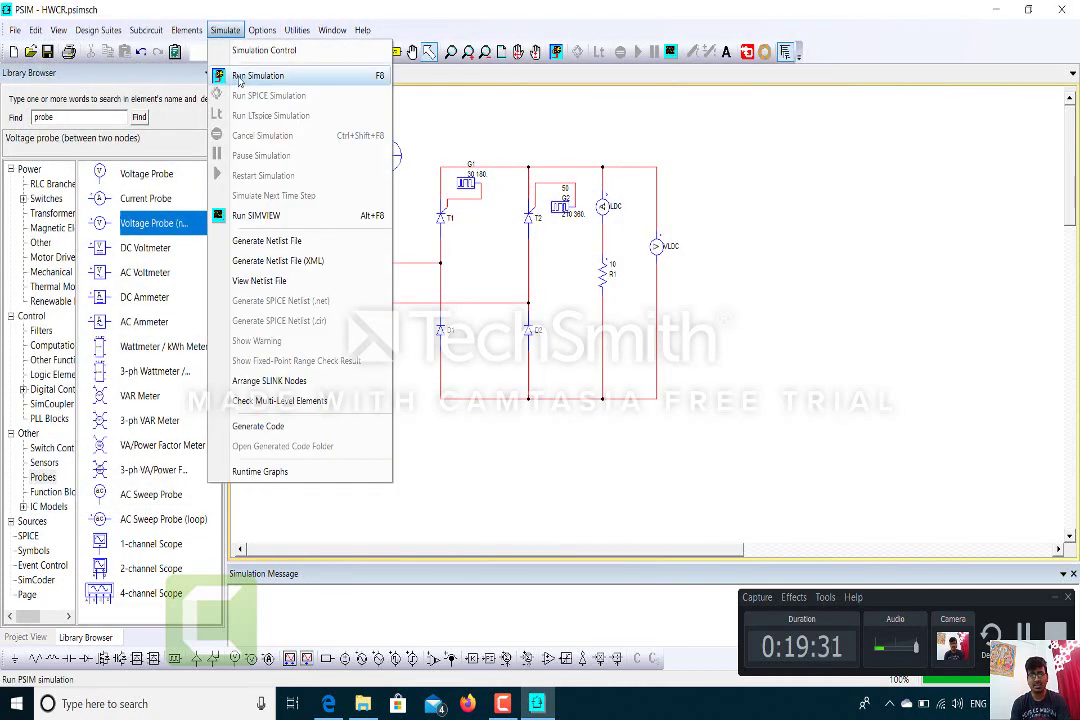
{"action": "left_click", "coordinate": [238, 76]}
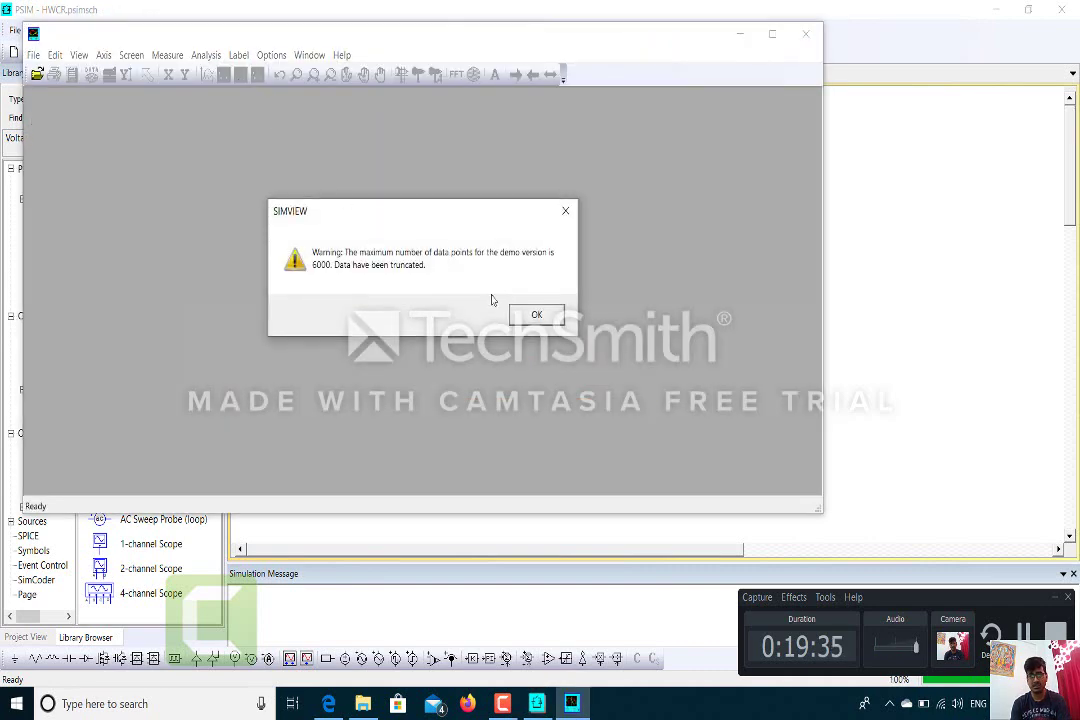
{"action": "left_click", "coordinate": [536, 314]}
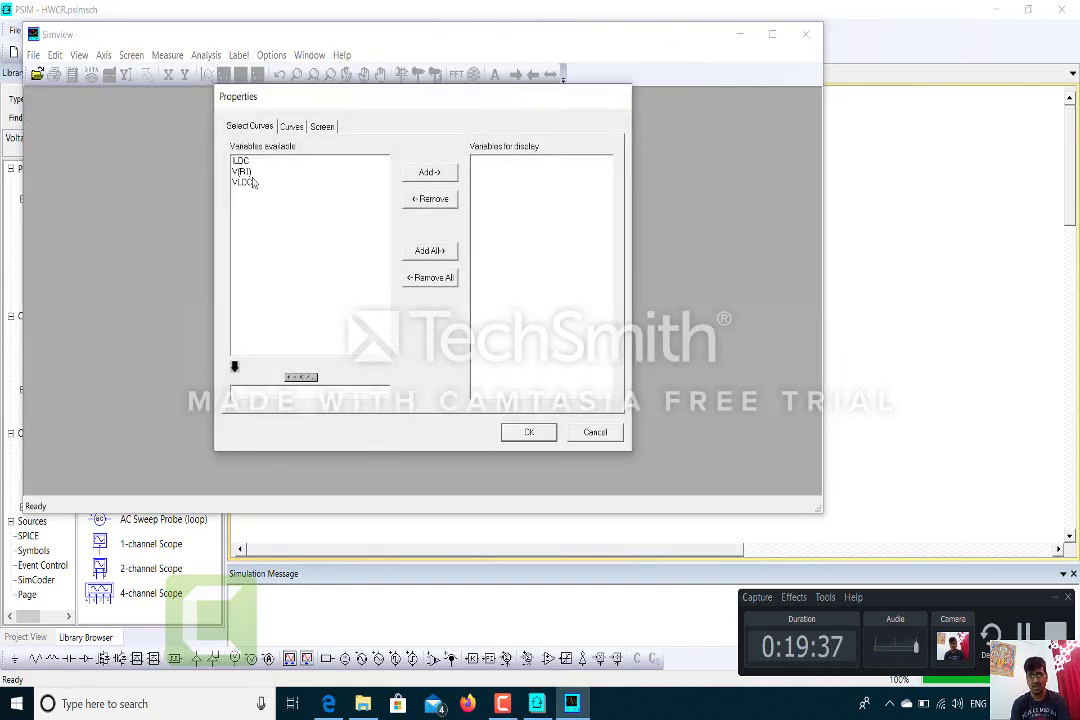
{"action": "left_click", "coordinate": [250, 183]}
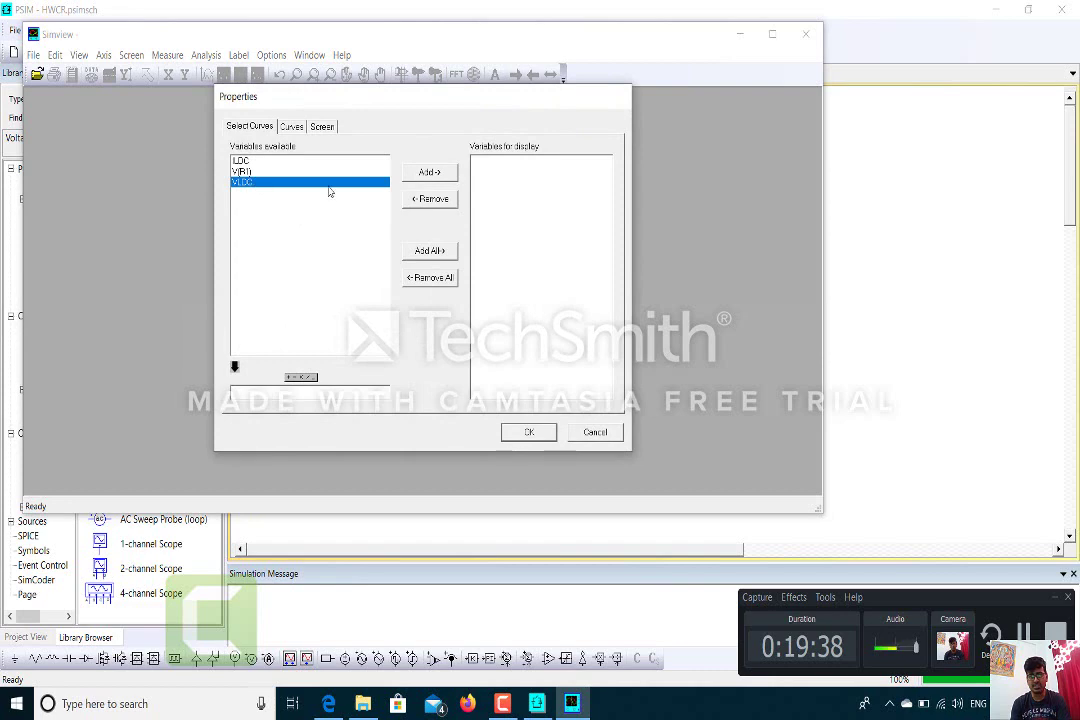
{"action": "left_click", "coordinate": [425, 174]}
{"action": "left_click", "coordinate": [526, 435]}
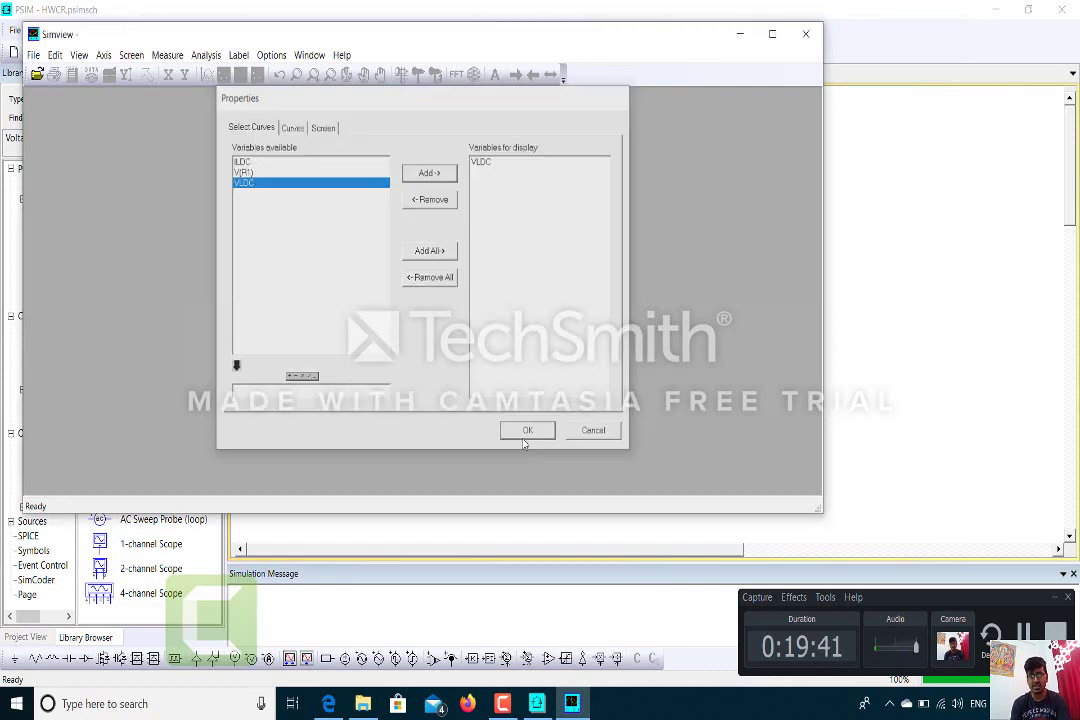
Run the Avg analysis on the VLDC curve and select the VLDC row's Average value in the measurement table.
{"action": "left_click", "coordinate": [206, 57]}
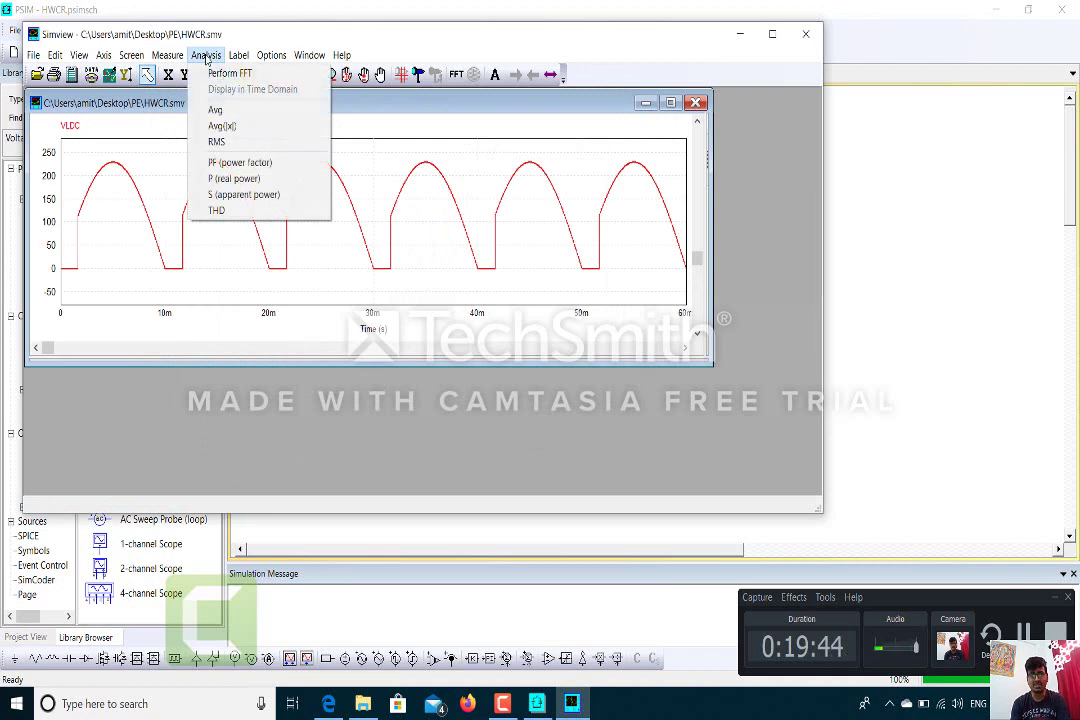
{"action": "left_click", "coordinate": [216, 112]}
{"action": "left_click", "coordinate": [483, 340]}
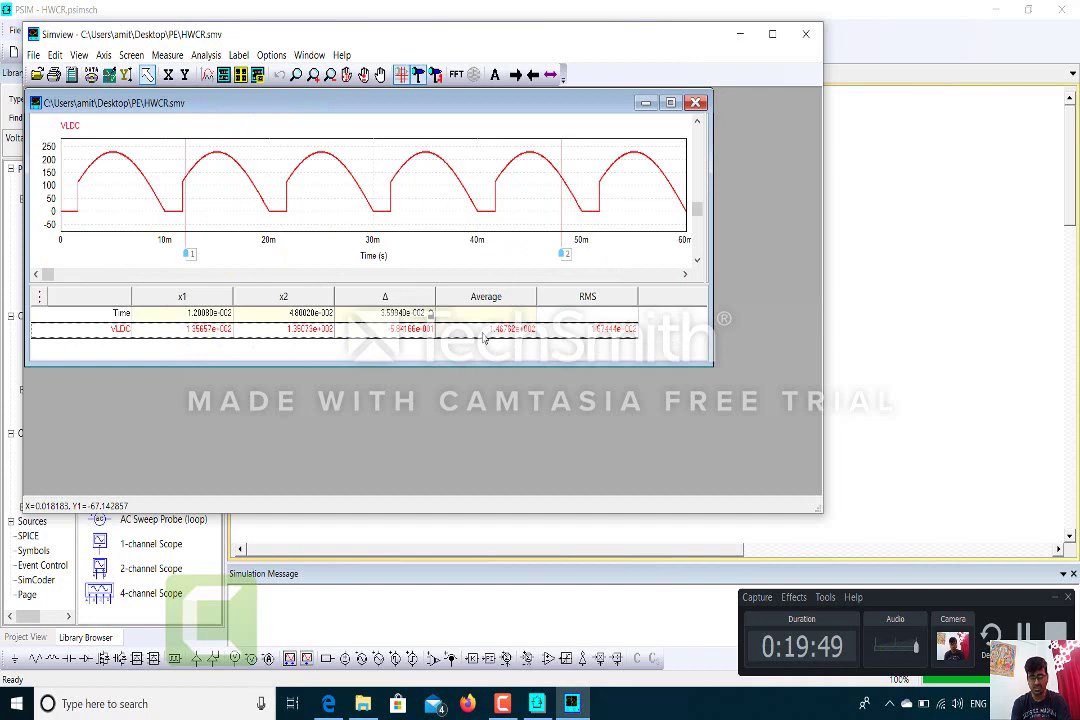
Send the VLDC row's Average value to the calculator, evaluate it as a plain decimal and close the calculator.
{"action": "right_click", "coordinate": [483, 338]}
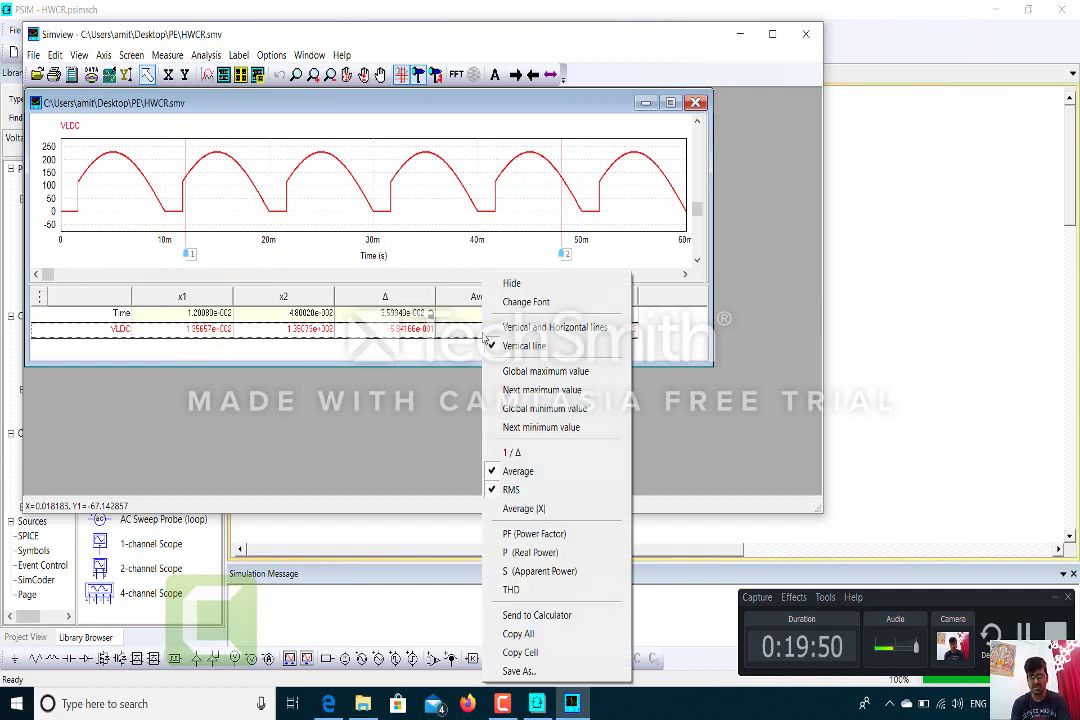
{"action": "left_click", "coordinate": [537, 615]}
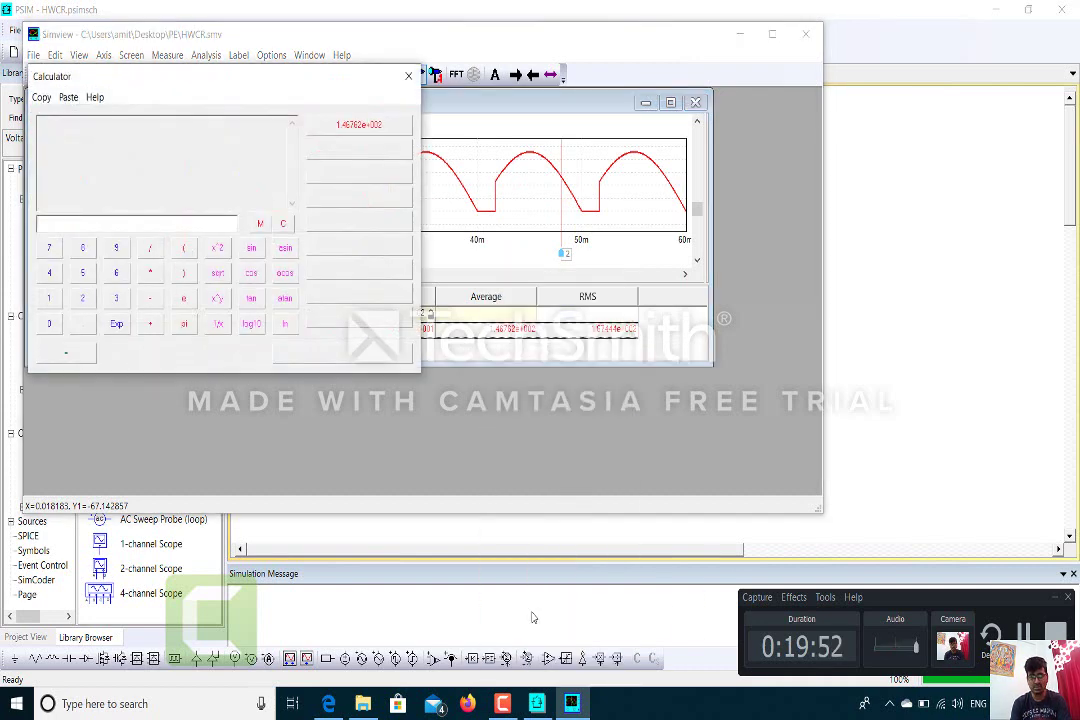
{"action": "left_click", "coordinate": [328, 127]}
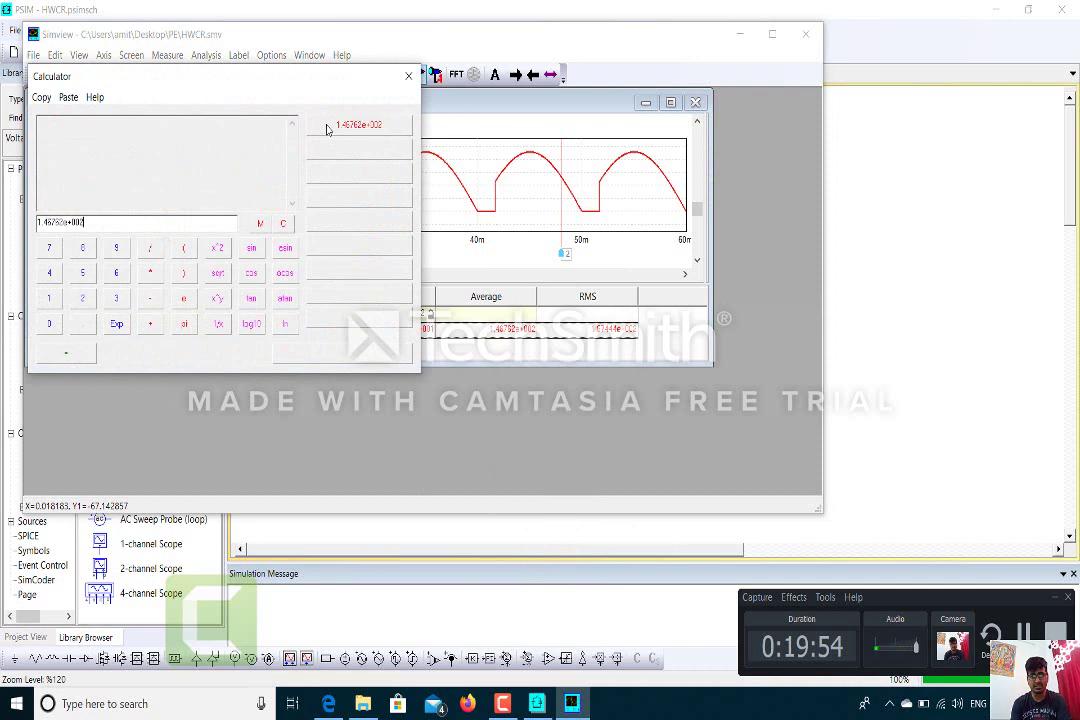
{"action": "left_click", "coordinate": [67, 354]}
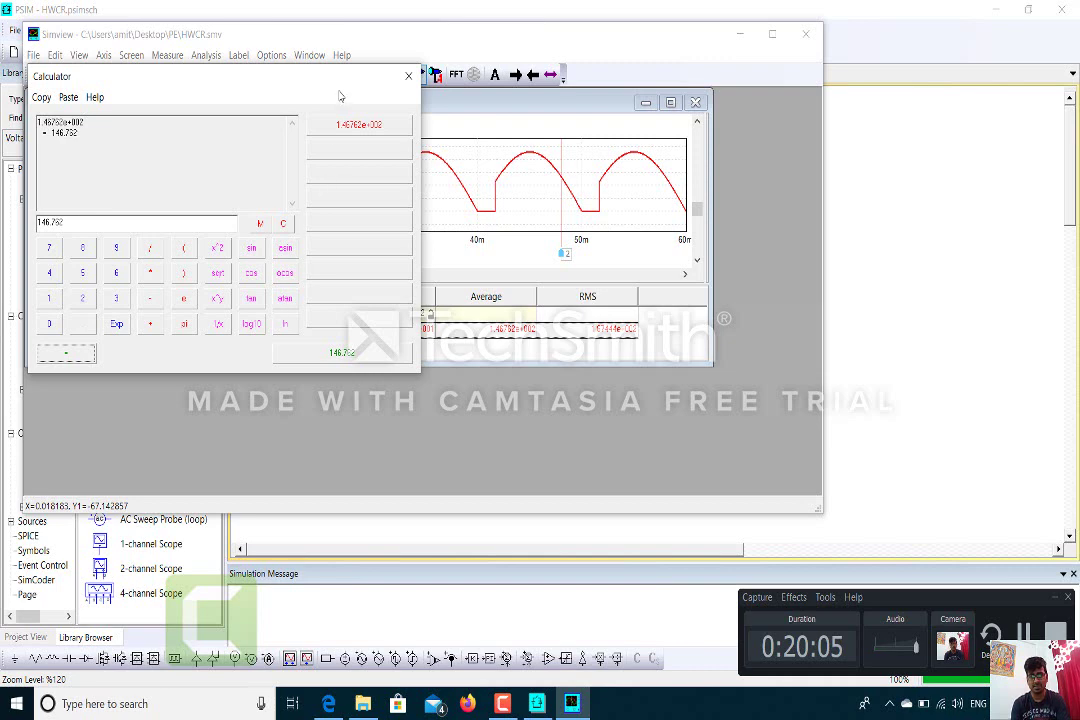
{"action": "left_click", "coordinate": [408, 76]}
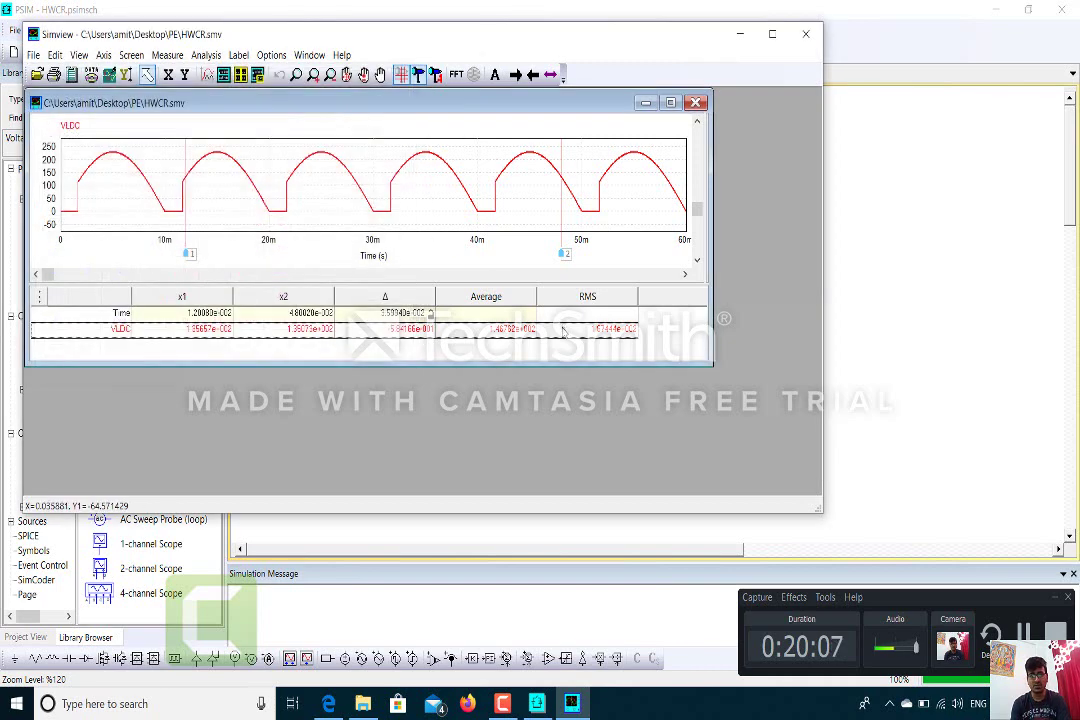
Evaluate the VLDC row's RMS value in the calculator as a plain decimal and close the calculator.
{"action": "right_click", "coordinate": [562, 331]}
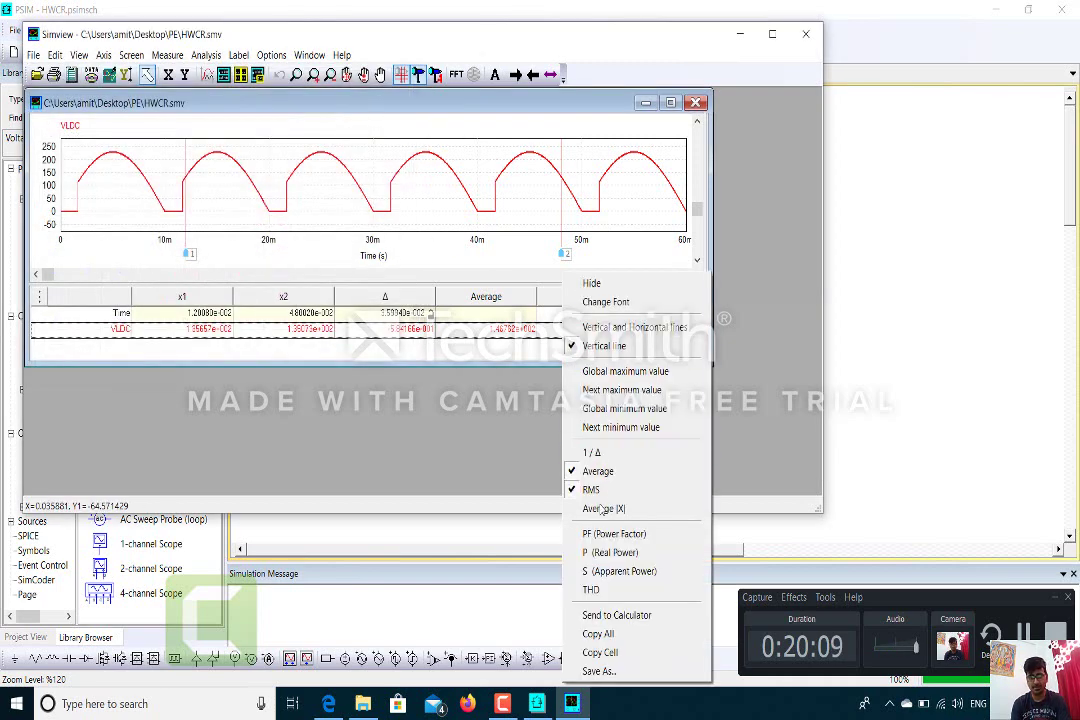
{"action": "left_click", "coordinate": [612, 615]}
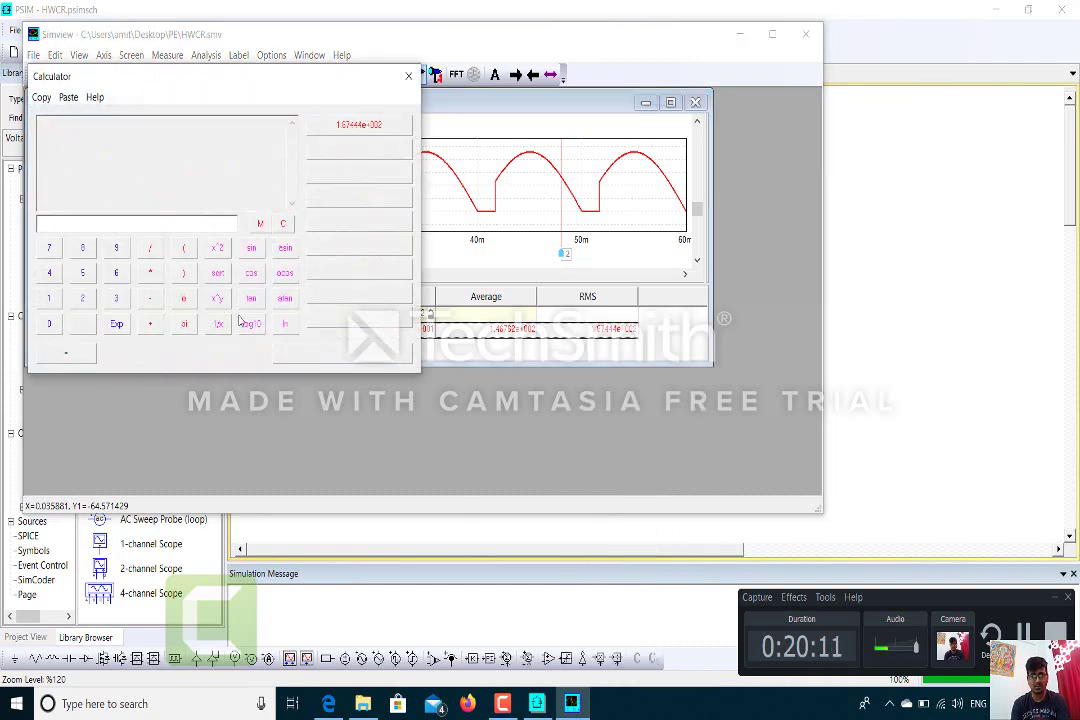
{"action": "left_click", "coordinate": [340, 127]}
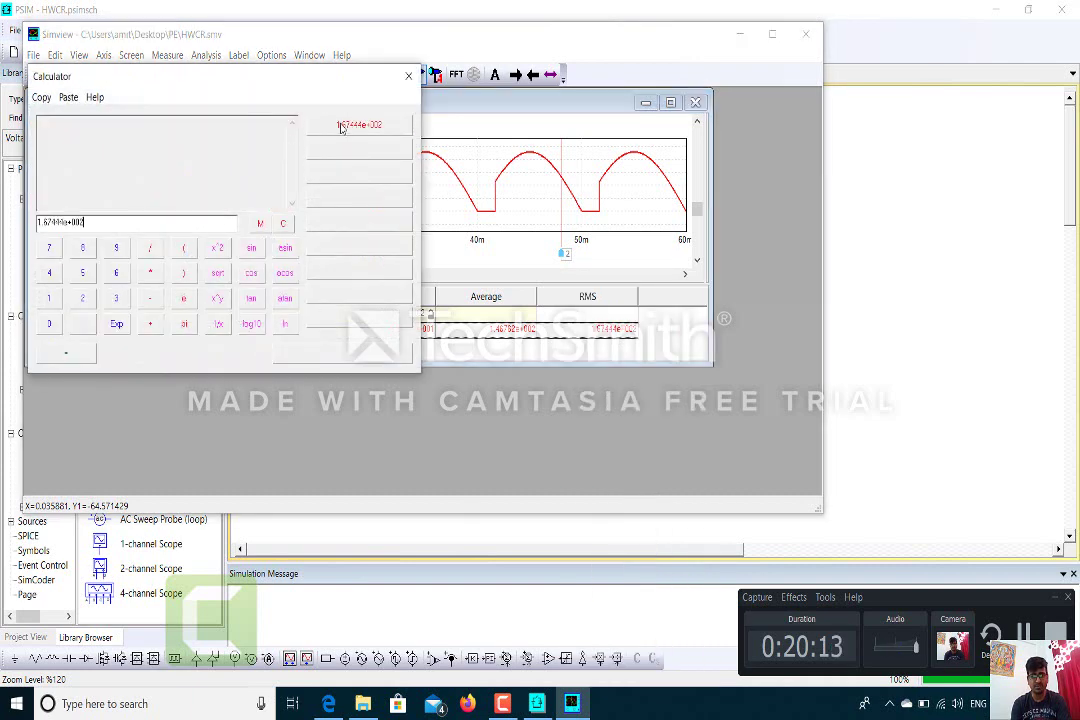
{"action": "left_click", "coordinate": [66, 352]}
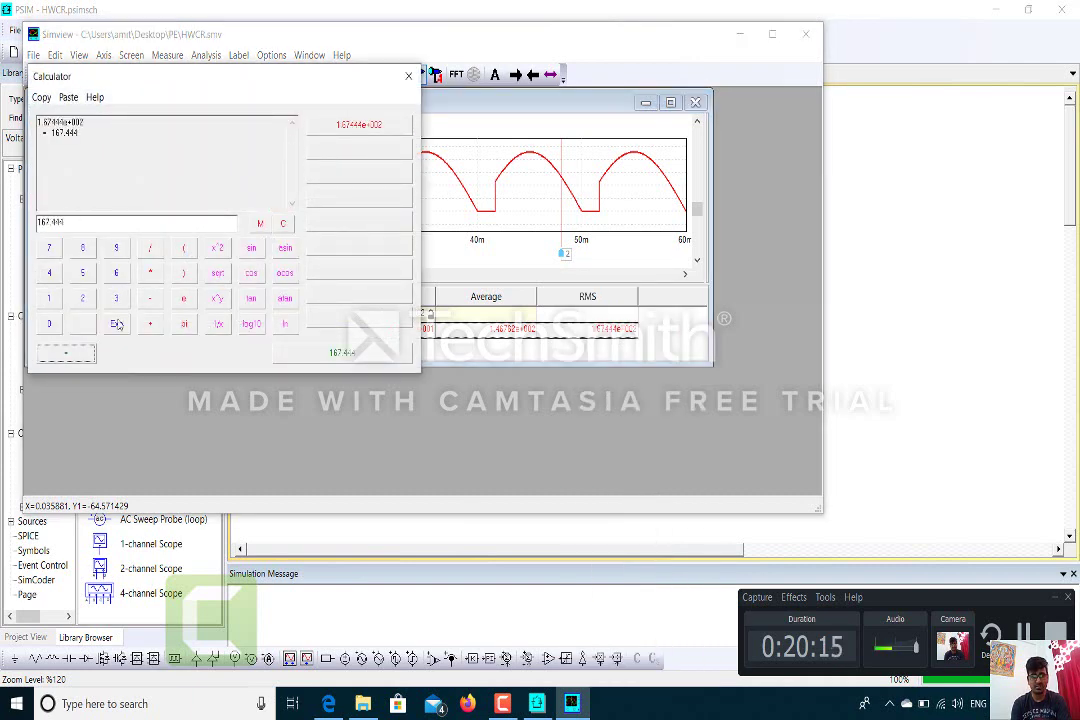
{"action": "left_click", "coordinate": [408, 76]}
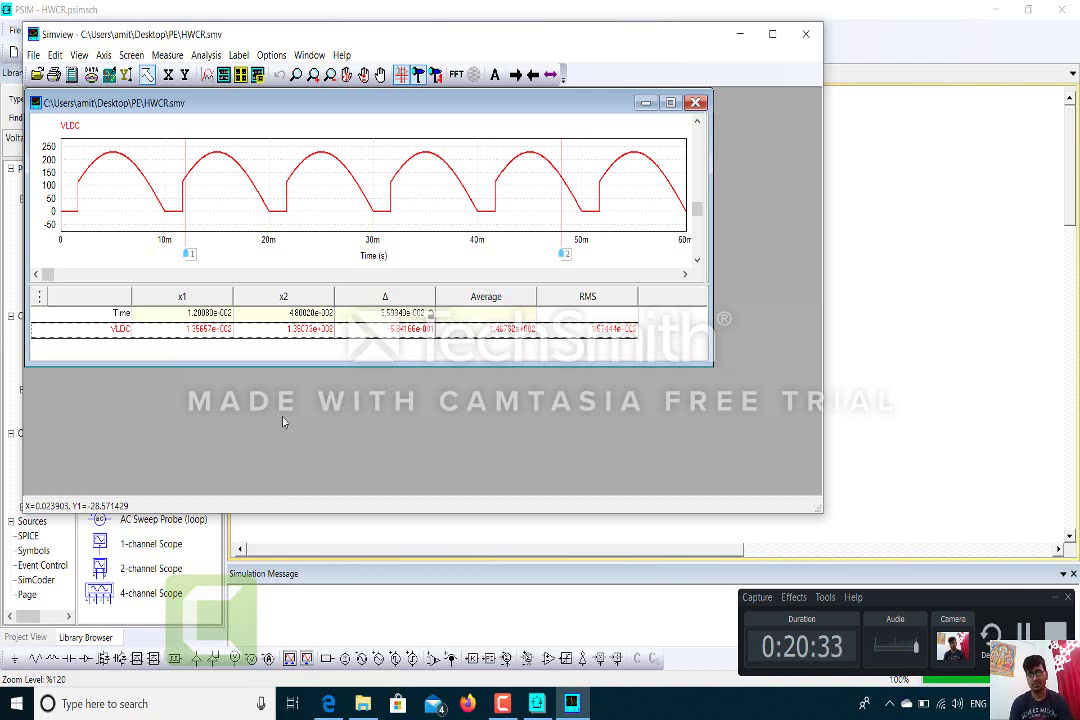
Close the VLDC plot and Simview to return to the HWCR schematic.
{"action": "left_click", "coordinate": [696, 103]}
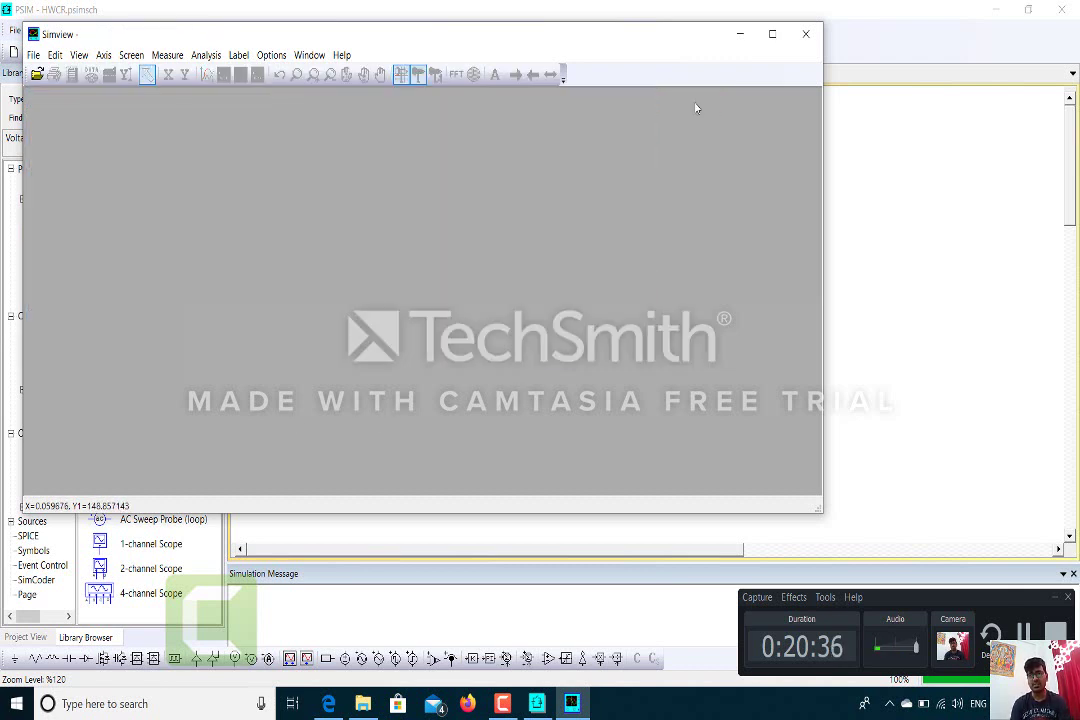
{"action": "left_click", "coordinate": [805, 33]}
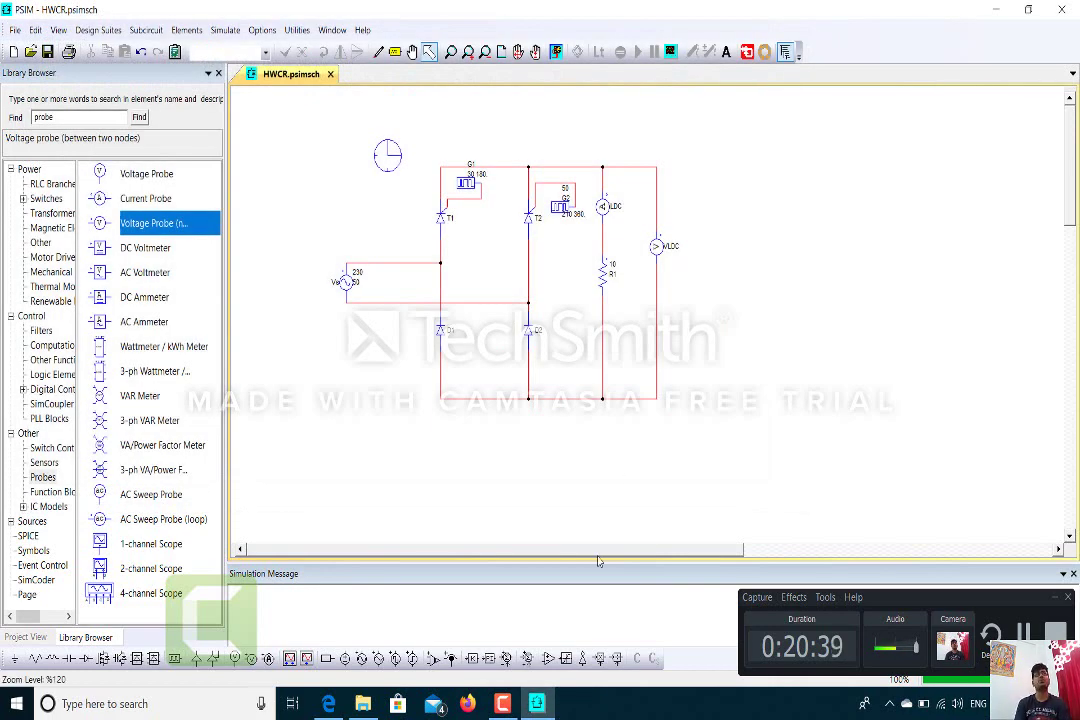